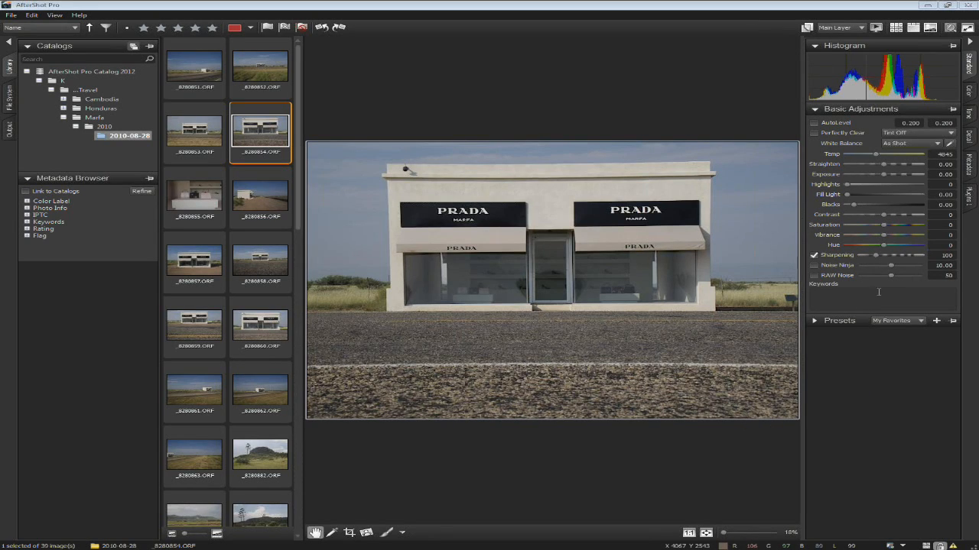
- Try Saturation 100, Fill Light 1.06 and Exposure -1.65 on the Prada storefront photo, and reset all its adjustments
drag(885, 225, 925, 229)
drag(847, 195, 863, 175)
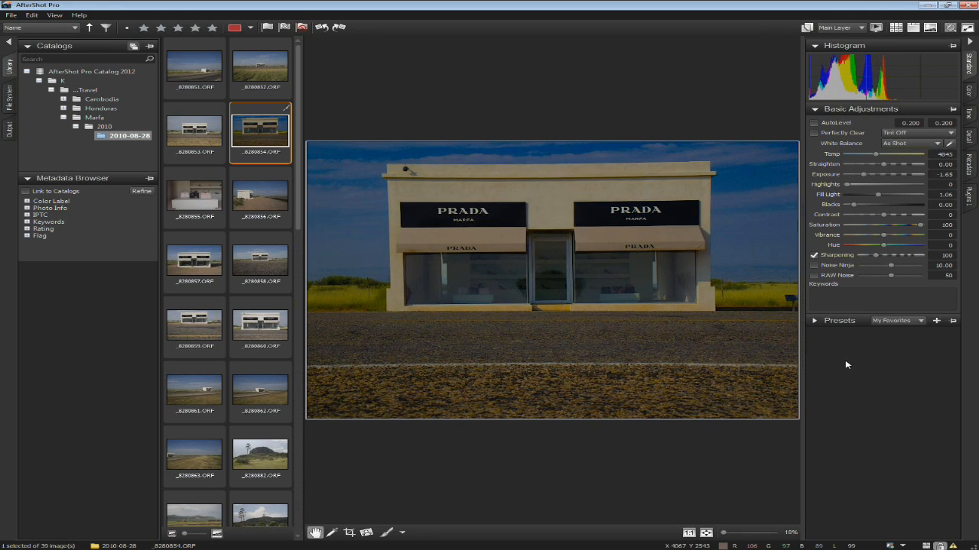
key(ctrl+r)
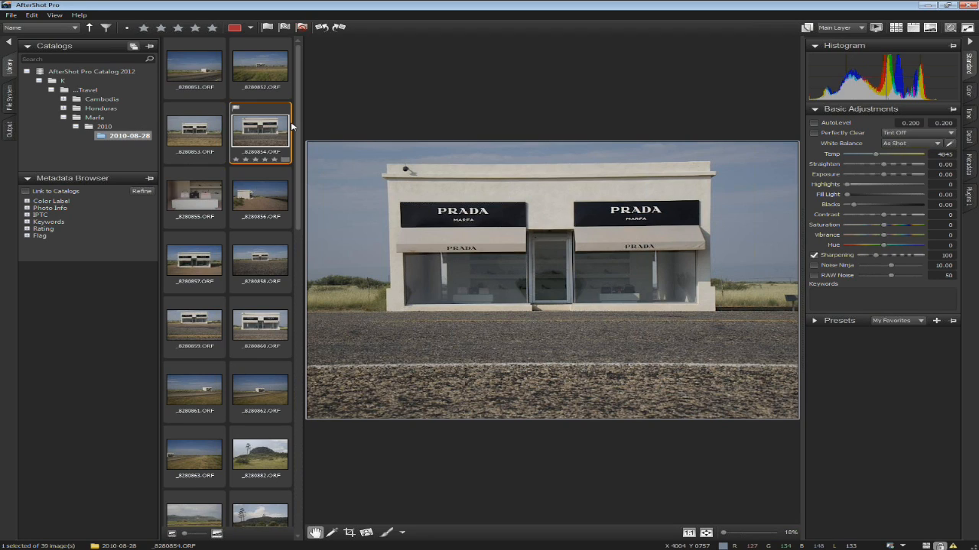
- Open mountain photo _8280967.ORF and enlarge its preview by collapsing the library panel and narrowing the thumbnails to one column
drag(297, 124, 310, 259)
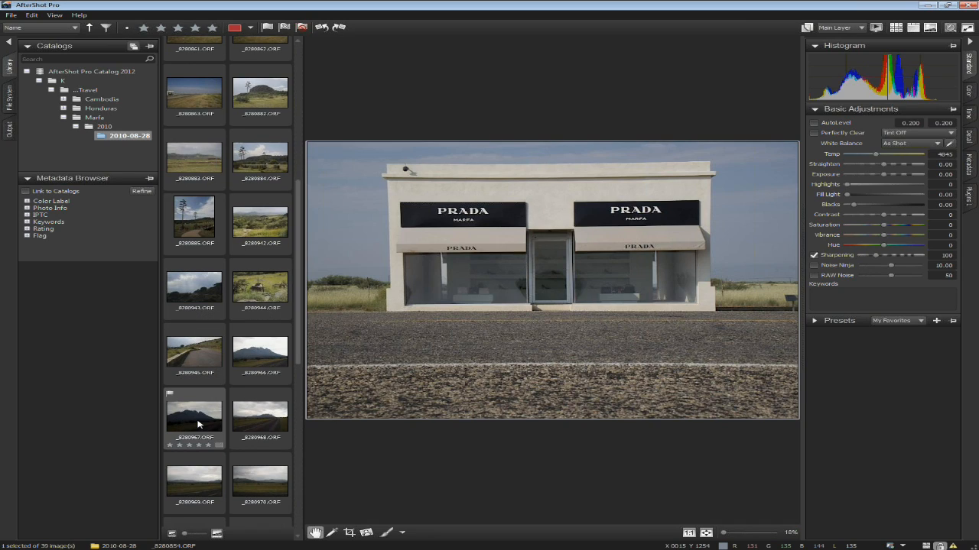
click(198, 425)
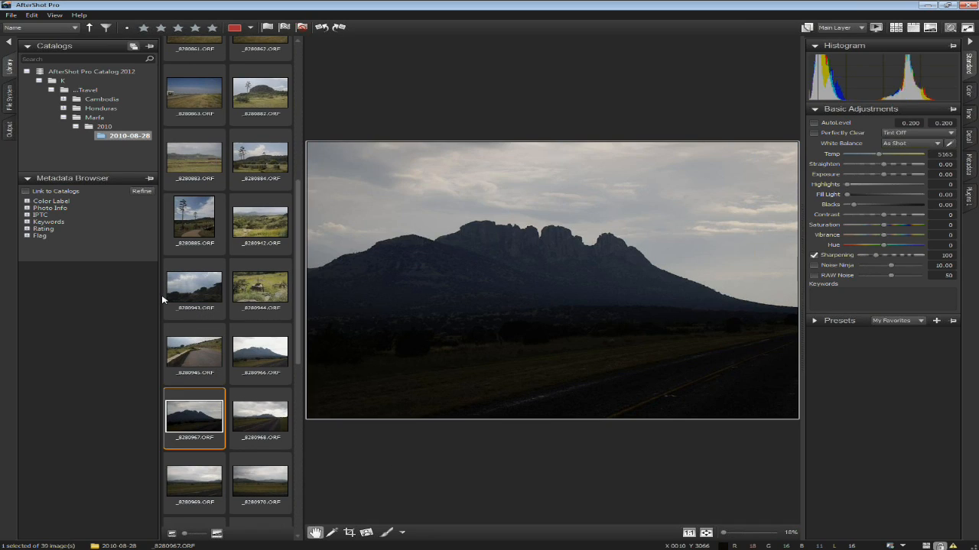
drag(157, 296, 153, 295)
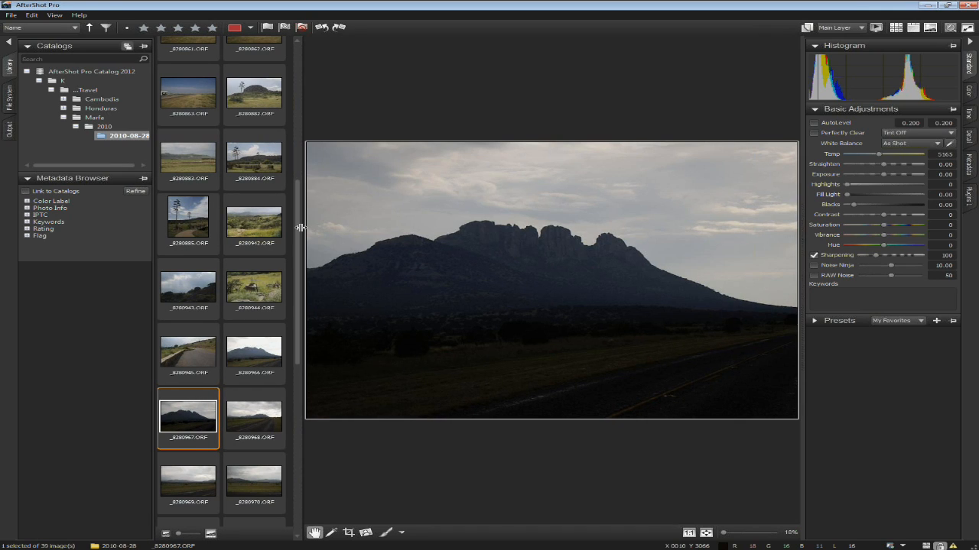
drag(303, 226, 300, 227)
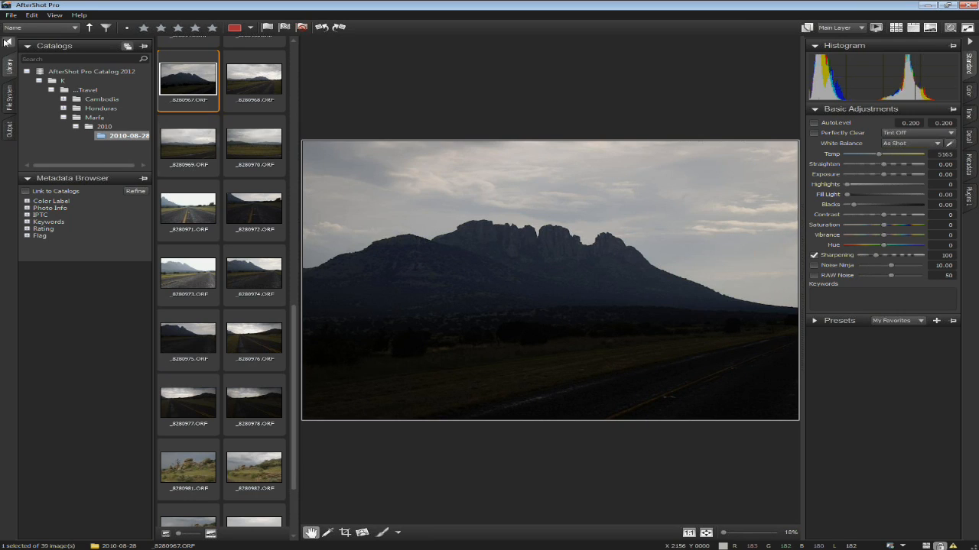
click(7, 40)
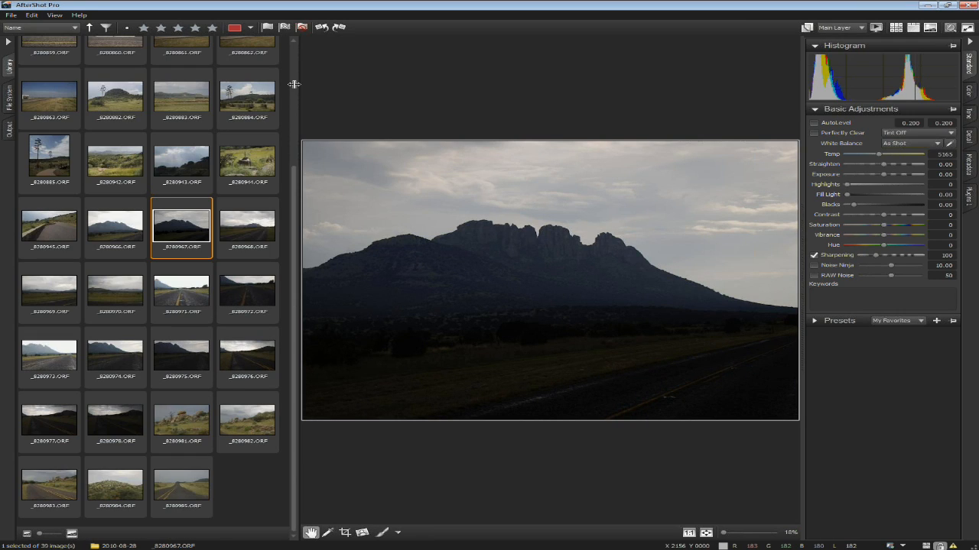
drag(293, 84, 91, 73)
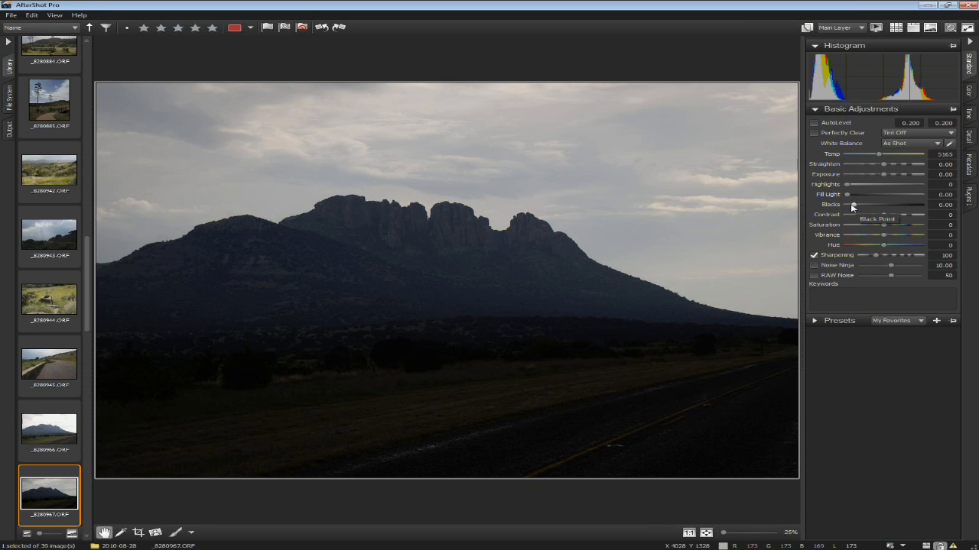
- Try brightening the mountain photo with Exposure at 2.10 and with Fill Light at 1.85 and 1.25, resetting each adjustment
drag(883, 175, 910, 178)
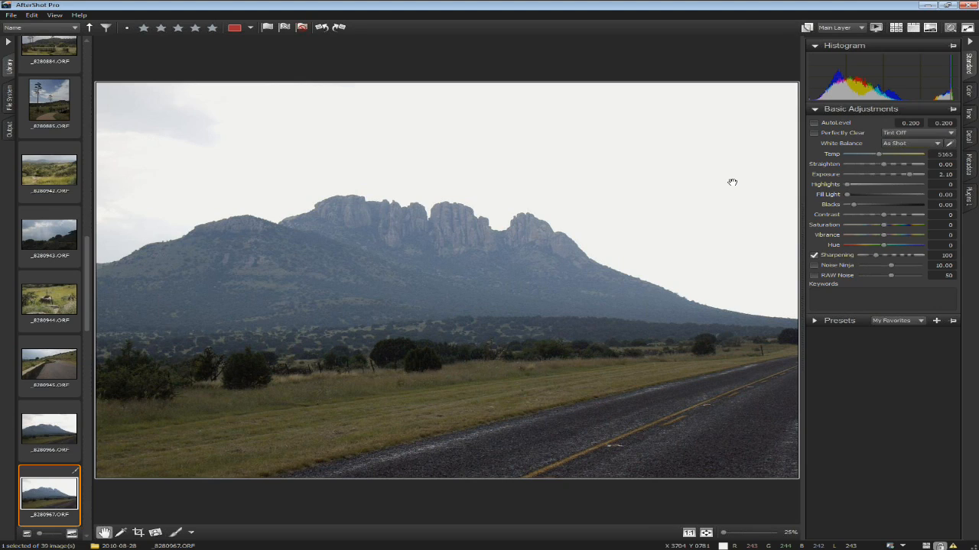
double_click(830, 175)
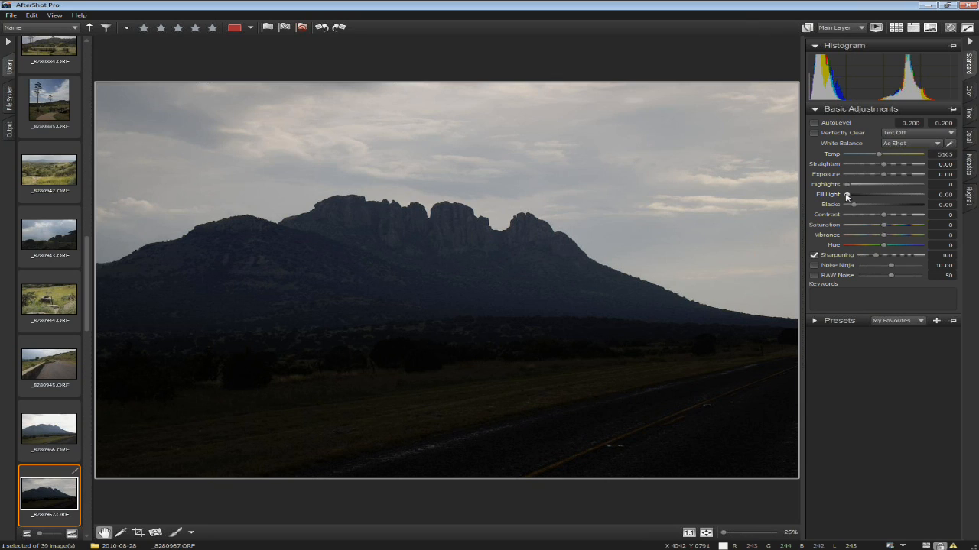
drag(847, 196, 902, 195)
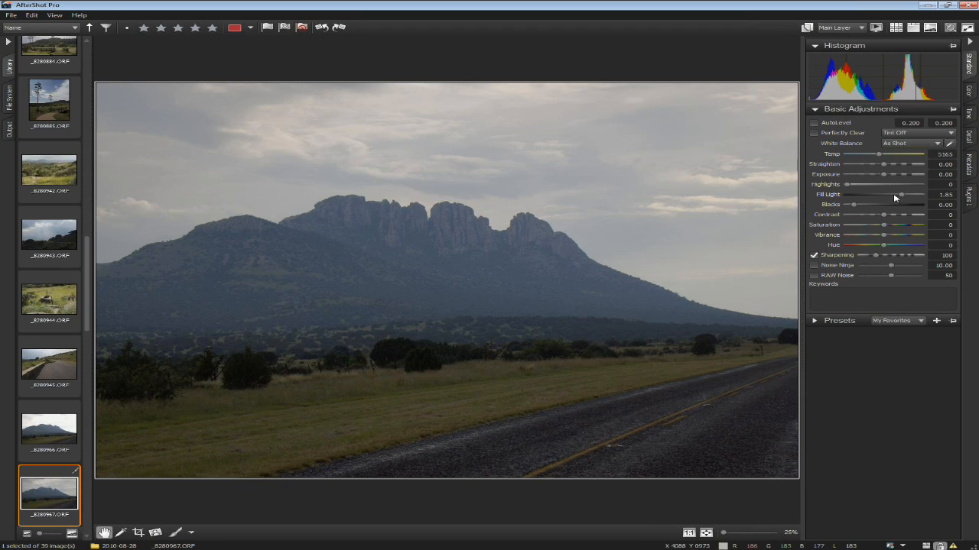
mouse_move(900, 197)
mouse_down()
mouse_move(925, 199)
mouse_move(874, 199)
mouse_move(884, 198)
mouse_up()
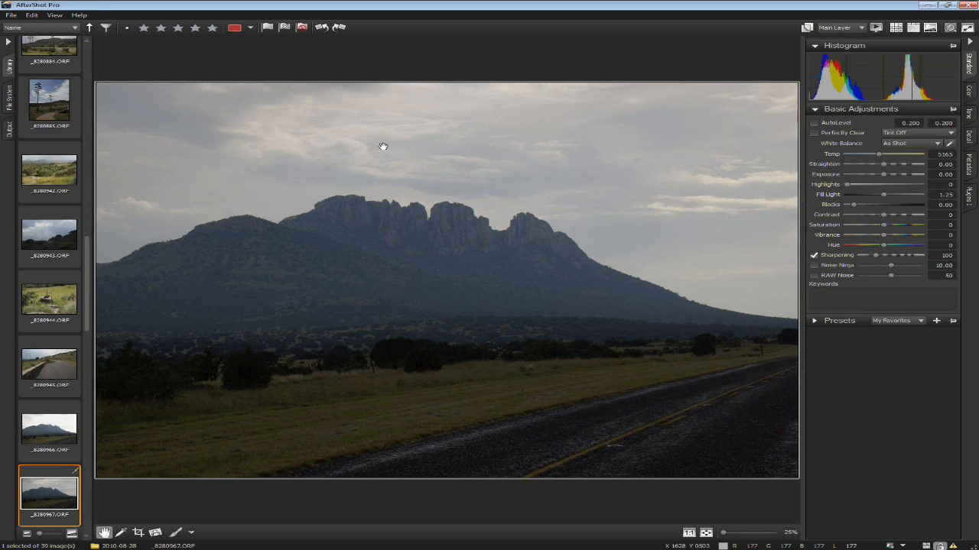
double_click(829, 196)
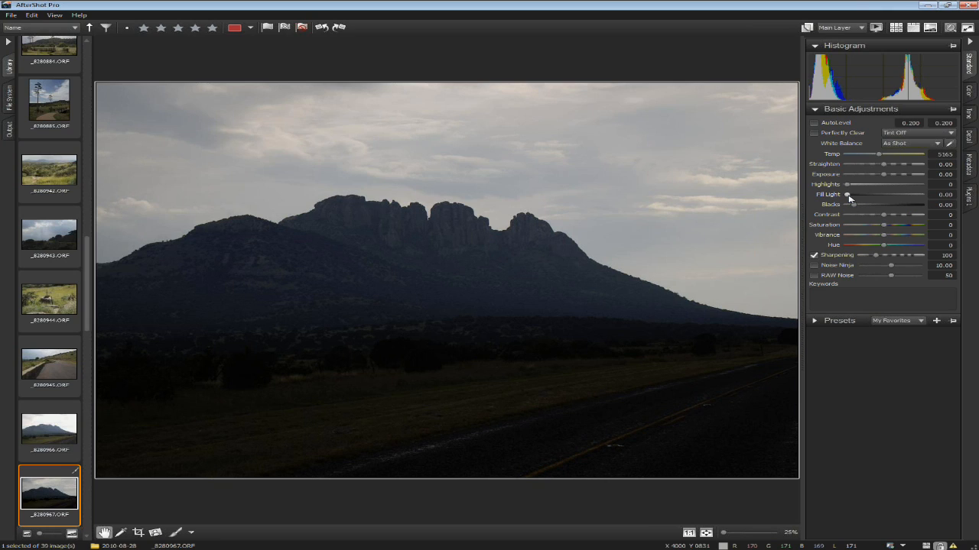
- Try Fill Light at 1.08 and again at 1.40 on the dark mountain photo, resetting it after each trial
drag(848, 197, 879, 198)
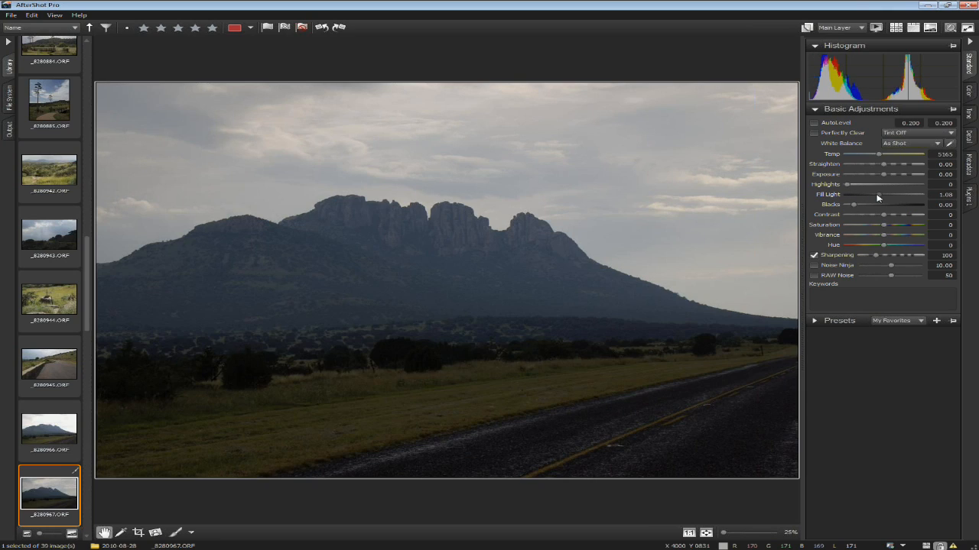
double_click(830, 195)
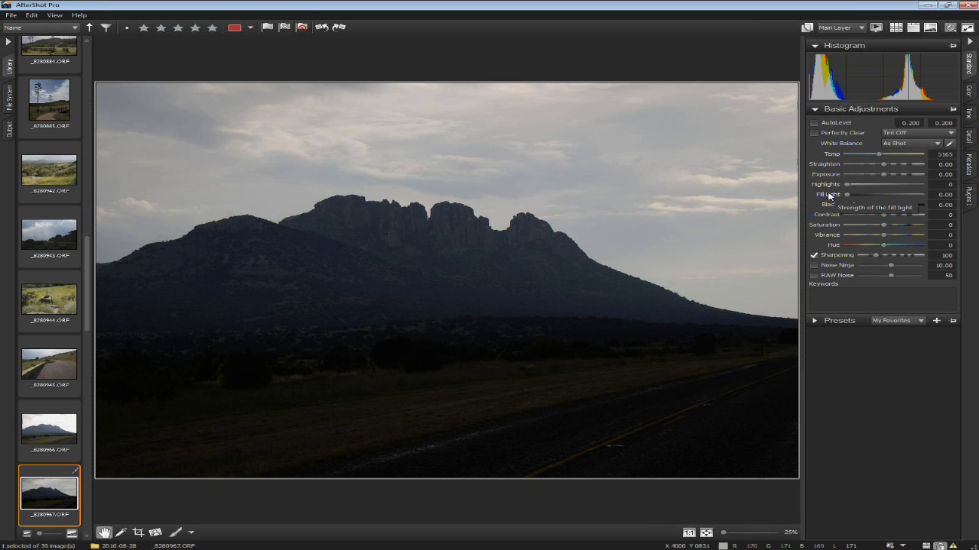
drag(847, 195, 891, 200)
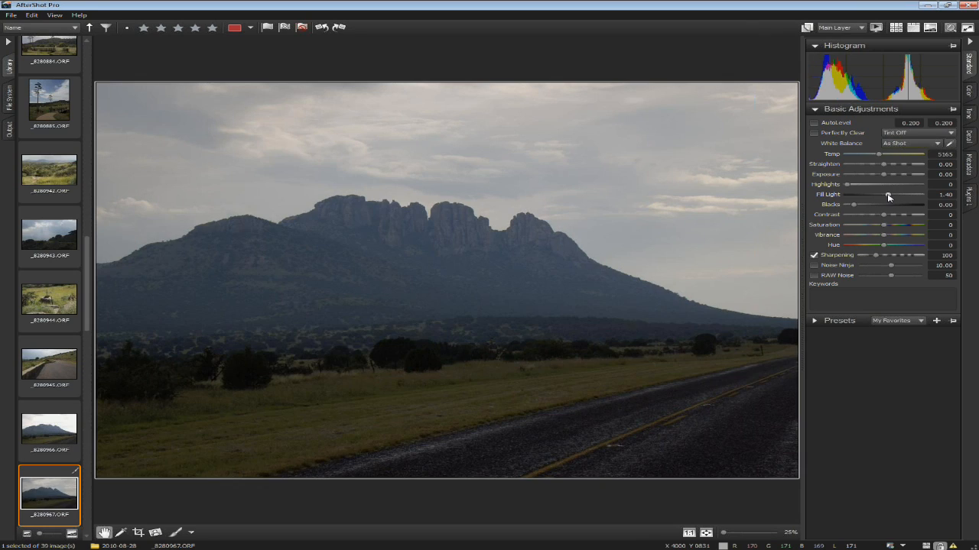
double_click(888, 196)
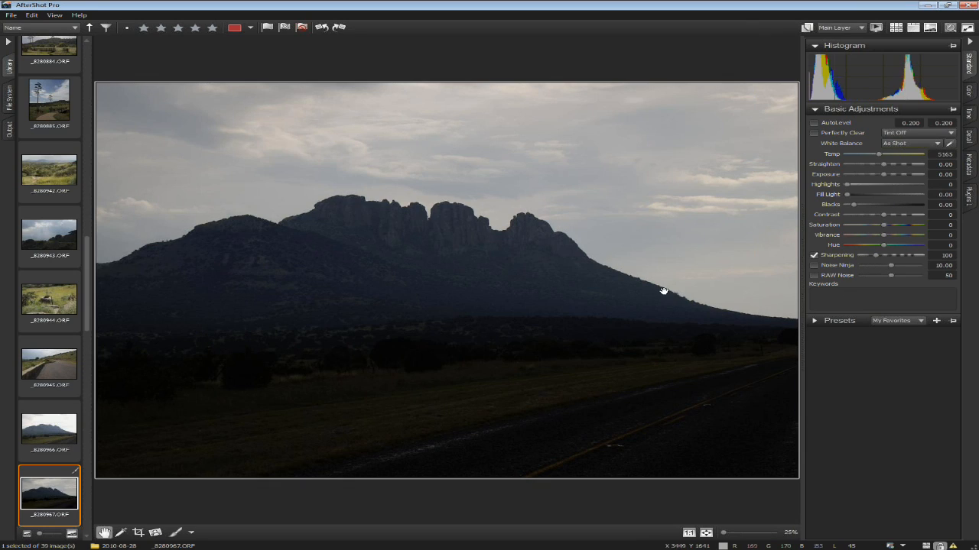
- Open photo _8280966.ORF and recover its bright sky by setting Highlights to 17
click(60, 430)
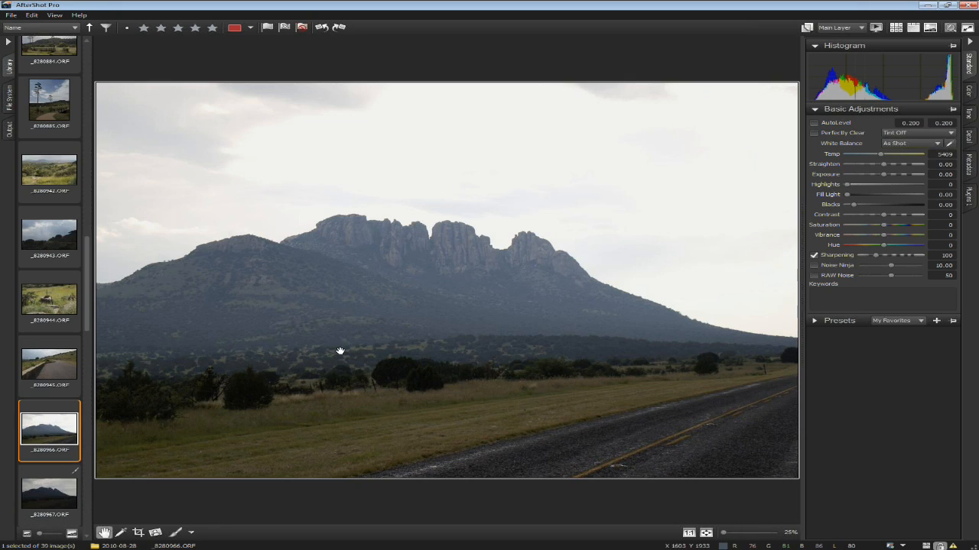
scroll(49, 489, down, 1)
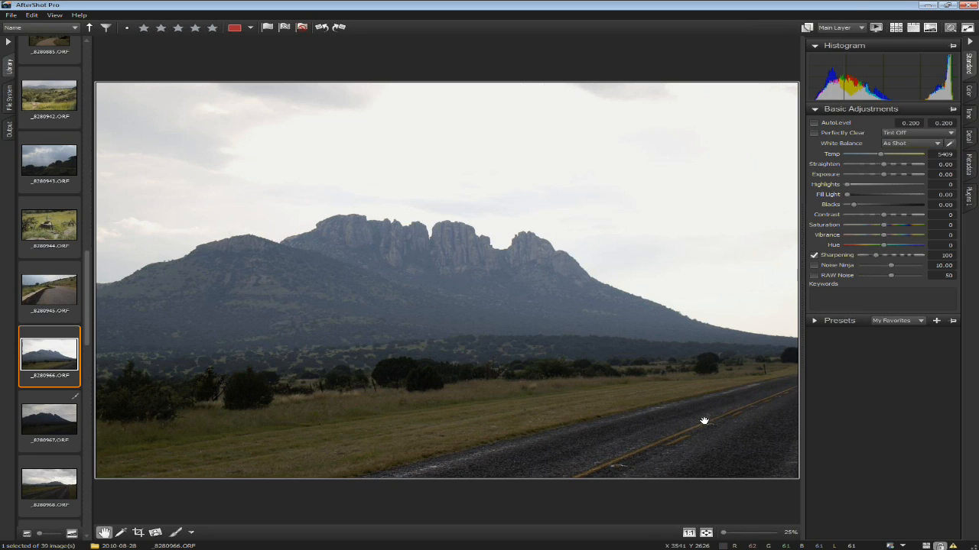
drag(846, 185, 426, 143)
mouse_move(846, 188)
mouse_down()
mouse_move(879, 194)
mouse_move(854, 191)
mouse_up()
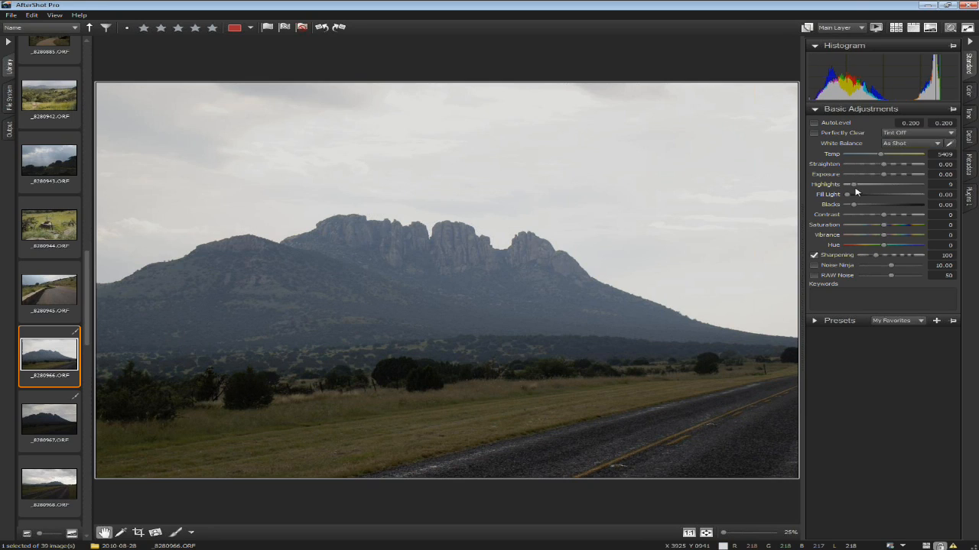
mouse_move(854, 184)
mouse_down()
mouse_move(846, 186)
mouse_move(859, 190)
mouse_up()
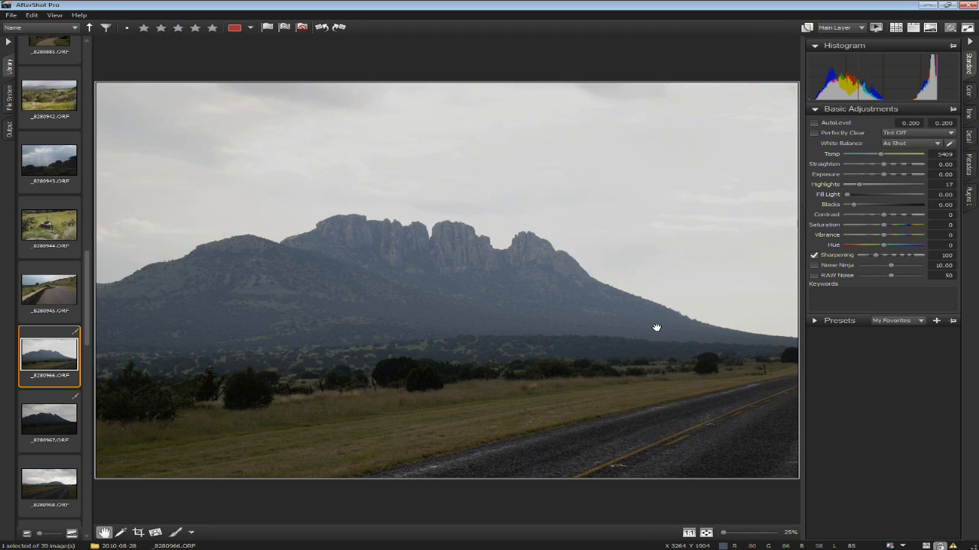
- Open road photo _8280945.ORF, try Blacks at 44.08 and 20.25, and reset Blacks to its default
mouse_move(77, 364)
scroll(61, 321, down, 1)
scroll(58, 282, up, 1)
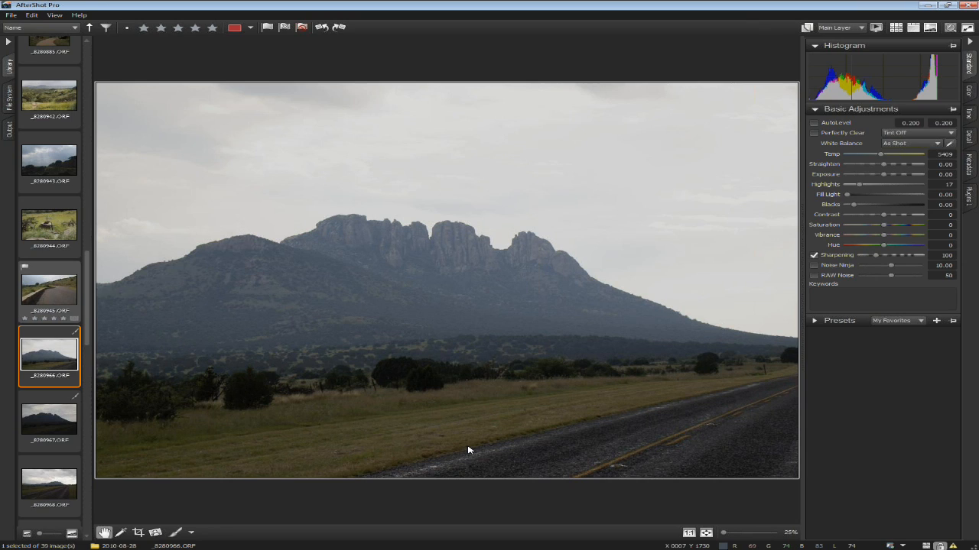
key(Up)
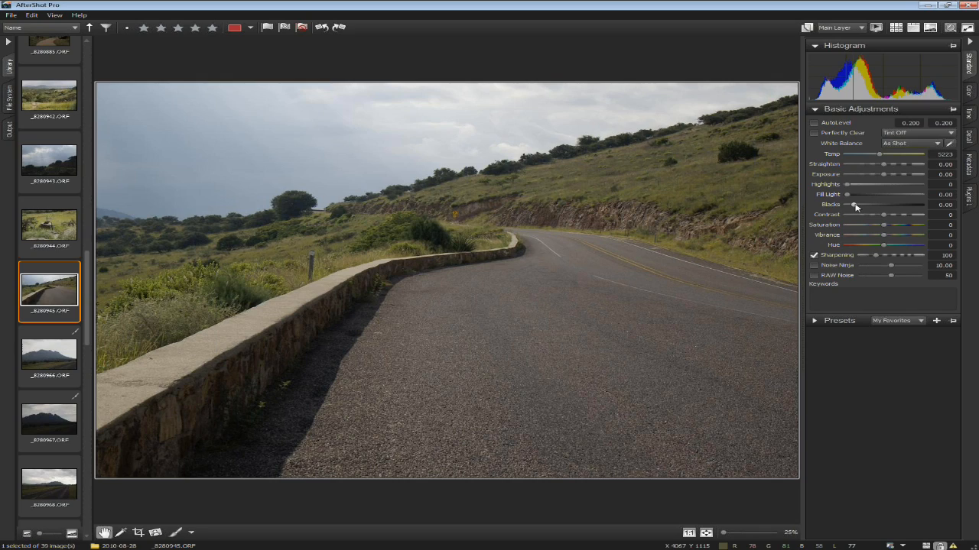
drag(853, 206, 883, 208)
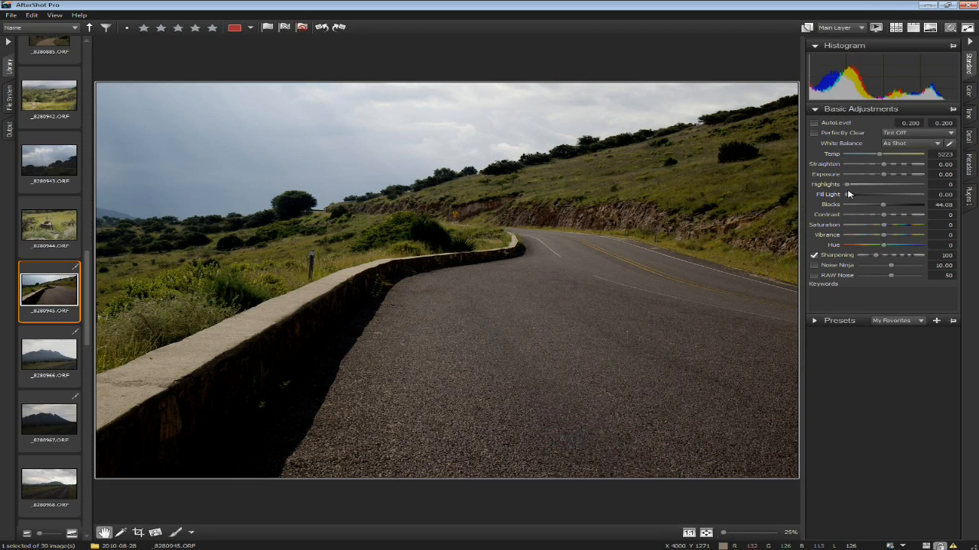
drag(883, 205, 872, 208)
drag(870, 208, 868, 209)
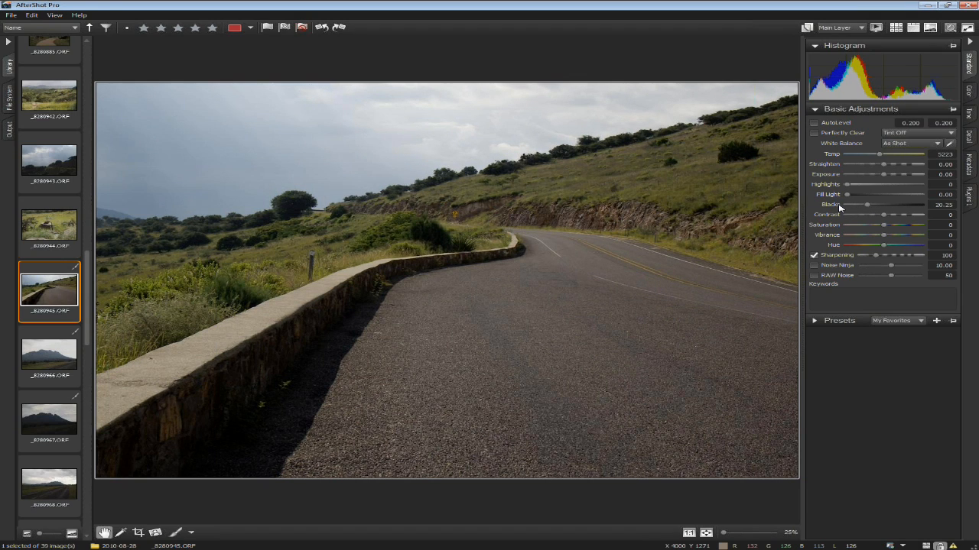
double_click(840, 208)
- Open storefront photo _8280853.ORF and raise Blacks to 16.58
scroll(91, 145, up, 8)
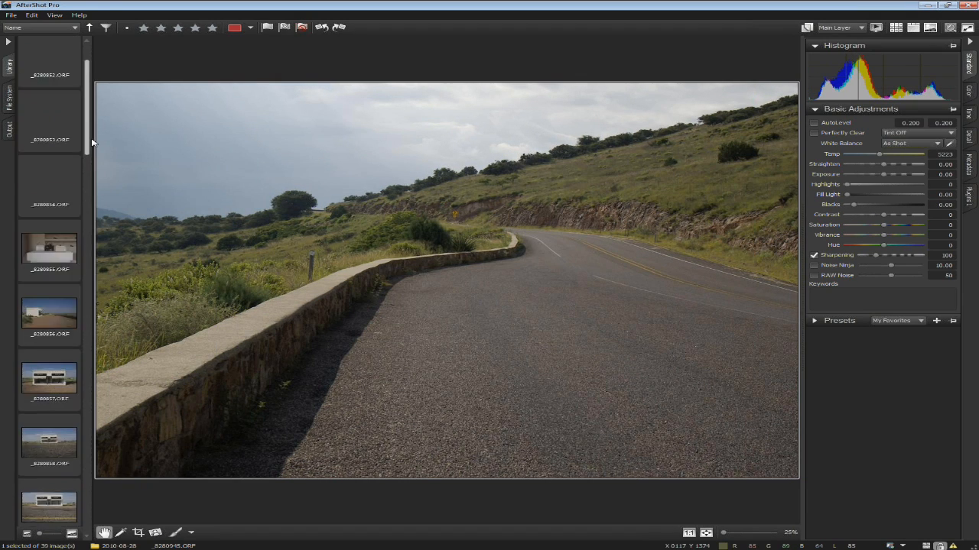
scroll(91, 145, down, 1)
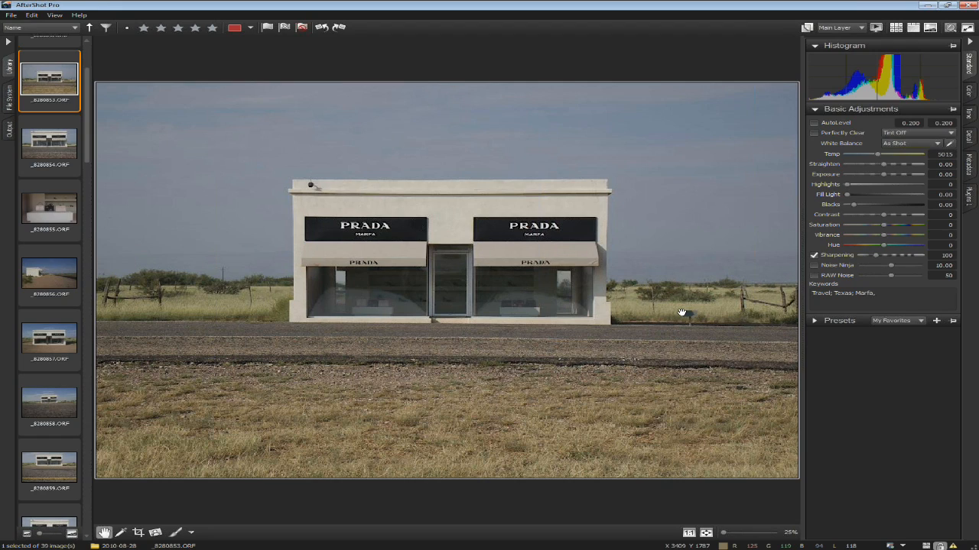
drag(855, 207, 867, 207)
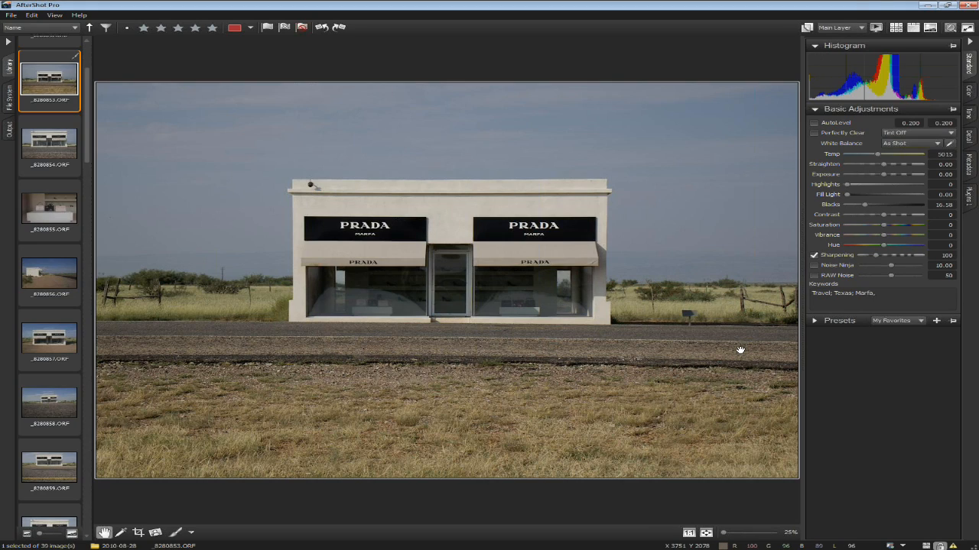
- Reset Blacks on the storefront photo and set it to 12.00, judging the effect on the shop window at 100%
click(411, 294)
drag(414, 275, 498, 336)
double_click(832, 205)
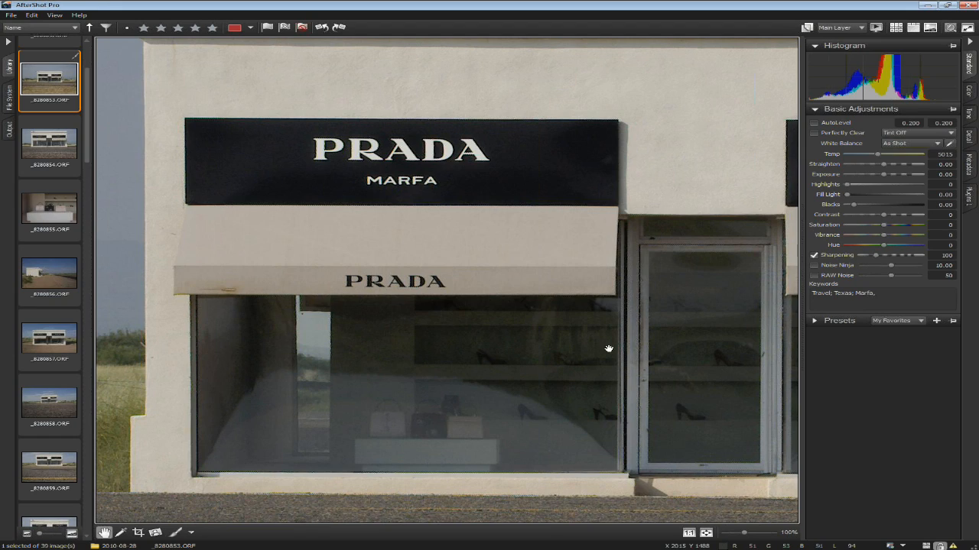
mouse_move(853, 205)
mouse_down()
mouse_move(873, 207)
mouse_move(862, 212)
mouse_up()
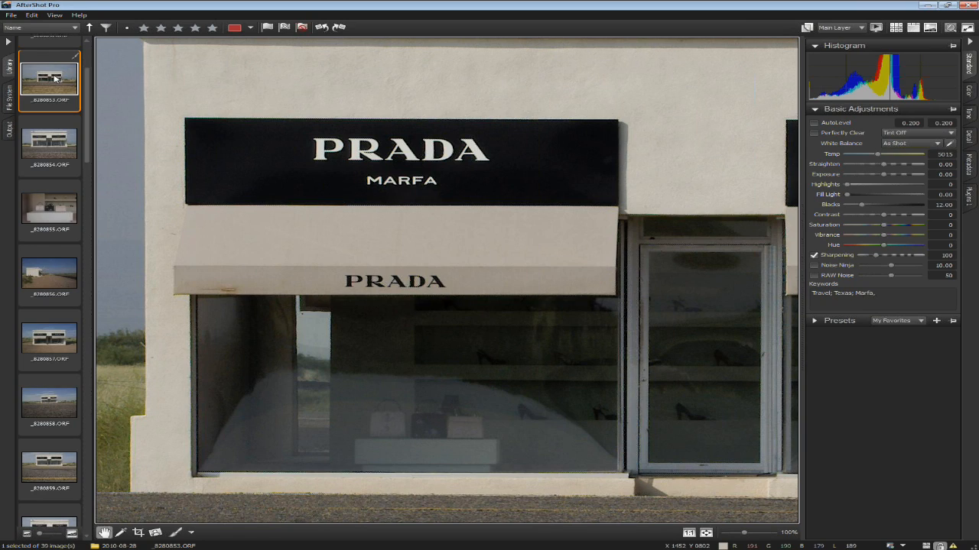
click(347, 242)
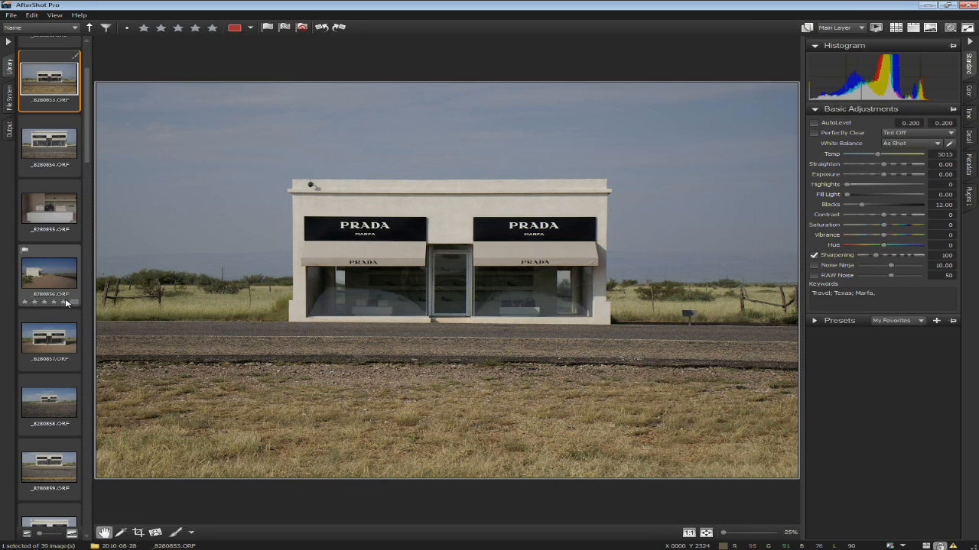
- Open photo _8280983.ORF of the curved road beside the boulders
scroll(67, 304, down, 1)
scroll(67, 303, down, 15)
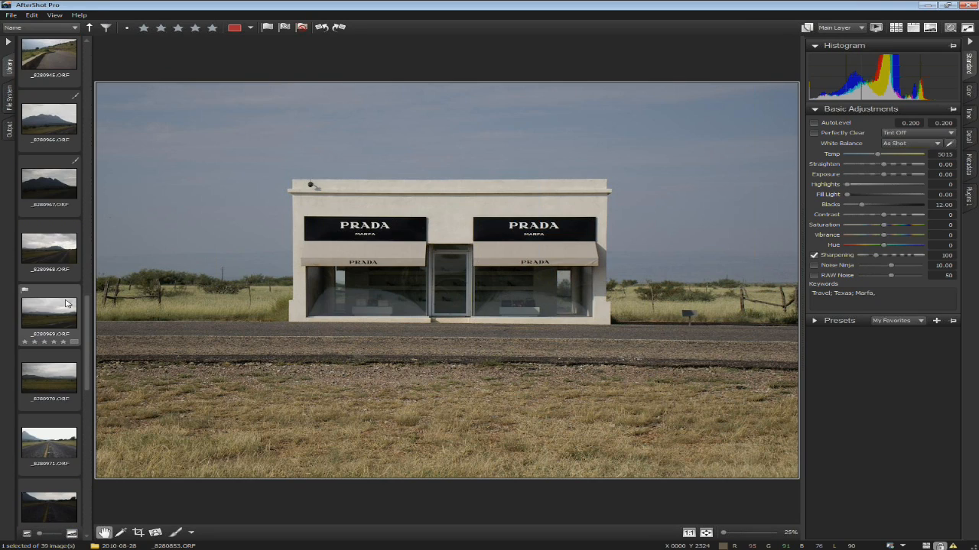
scroll(65, 368, down, 8)
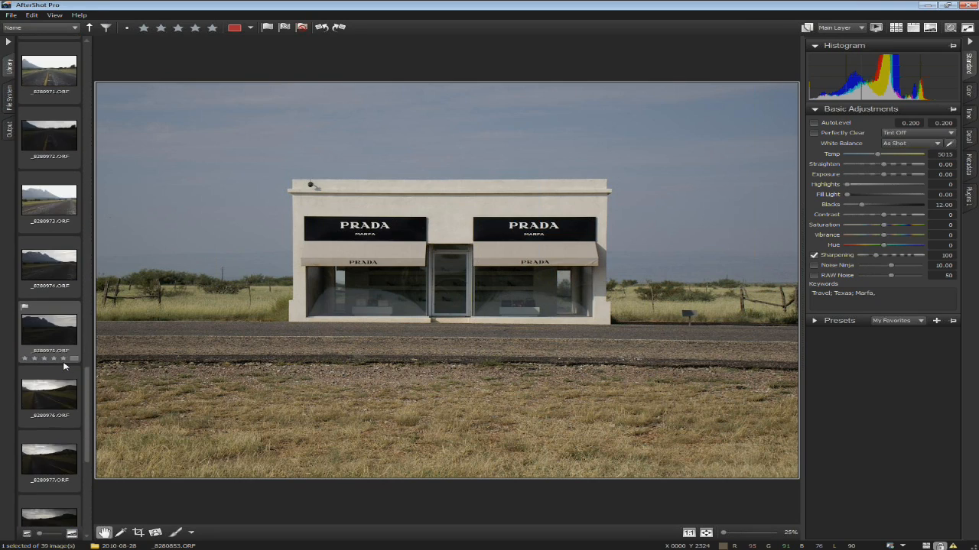
scroll(60, 390, down, 3)
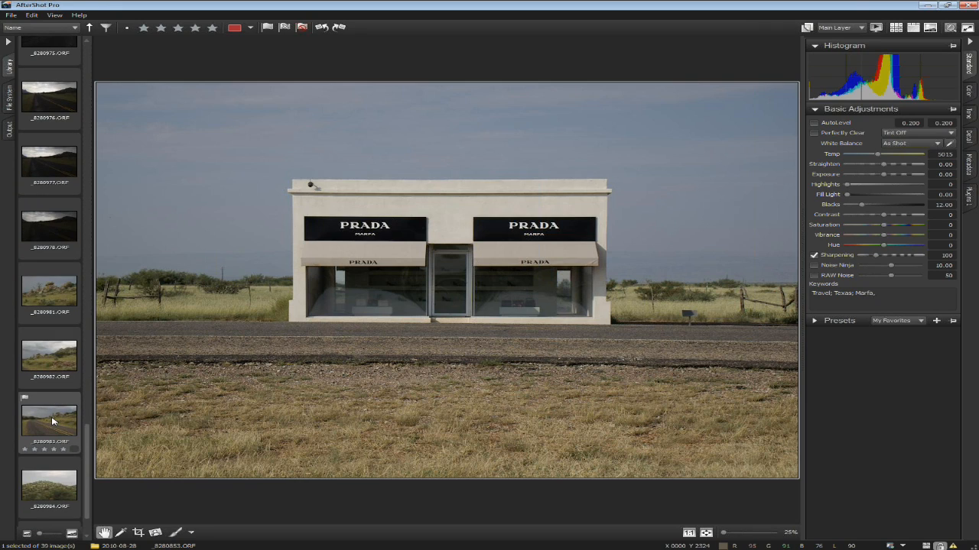
click(53, 421)
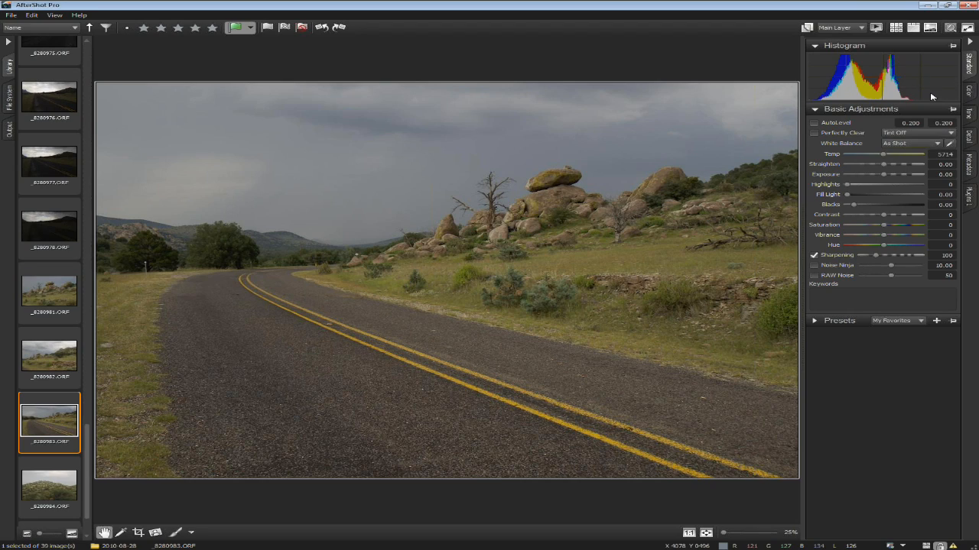
- Enable AutoLevel on the curved road photo
click(837, 126)
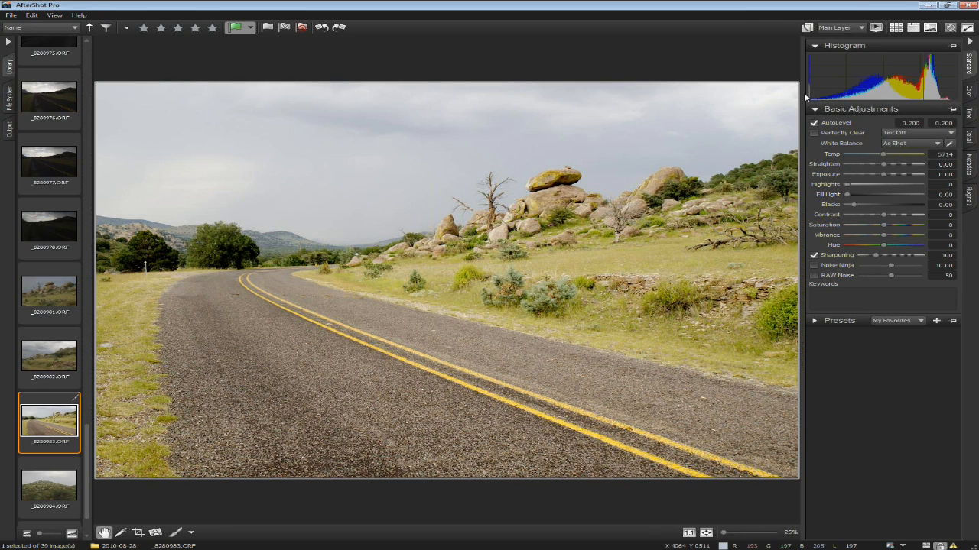
double_click(911, 122)
double_click(947, 122)
- Try Exposure at -0.60 and -0.80 on the auto-leveled photo and reset it to its default
drag(885, 176, 875, 178)
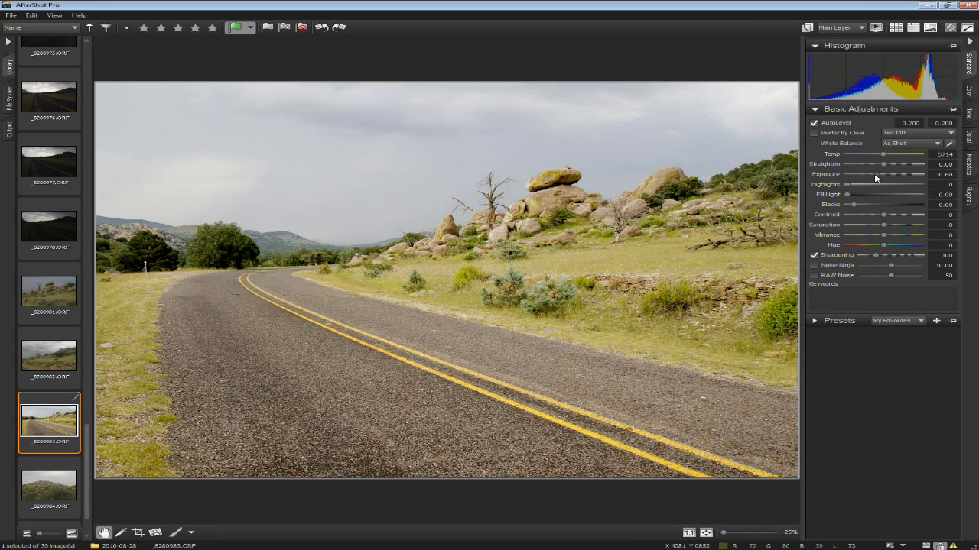
drag(876, 178, 873, 178)
double_click(873, 178)
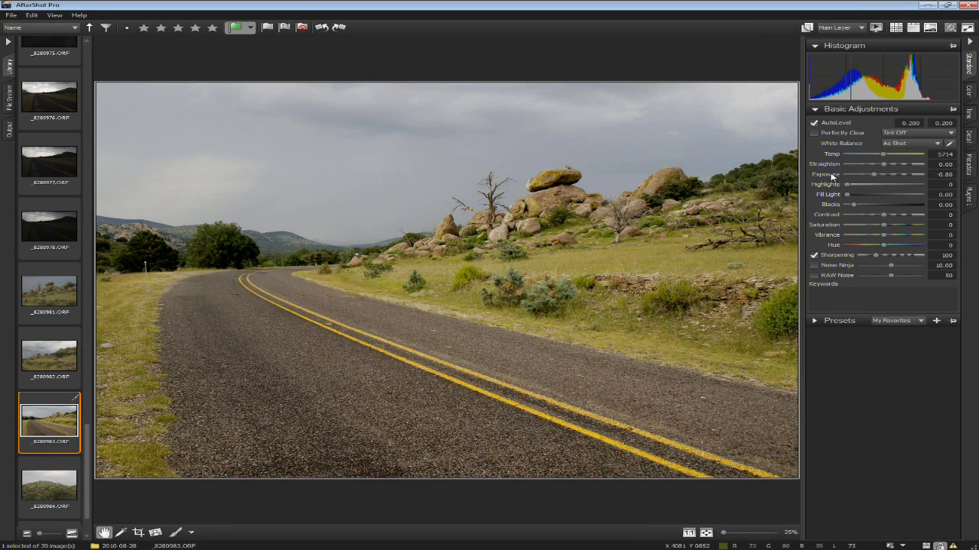
- Set the second AutoLevel value to 0.050 and compare the photo with AutoLevel off and on, leaving it enabled
text(1)
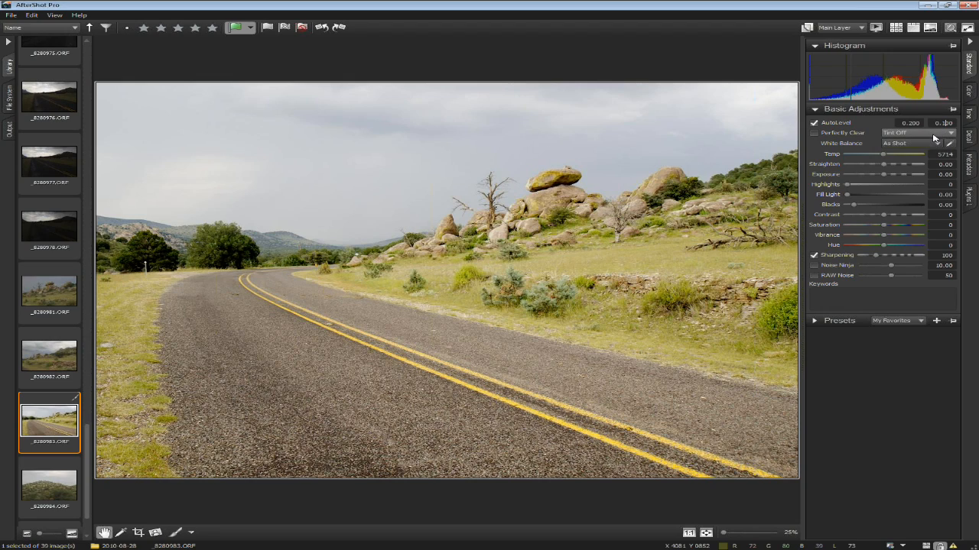
drag(948, 123, 940, 122)
text(05)
click(834, 125)
click(834, 124)
click(836, 128)
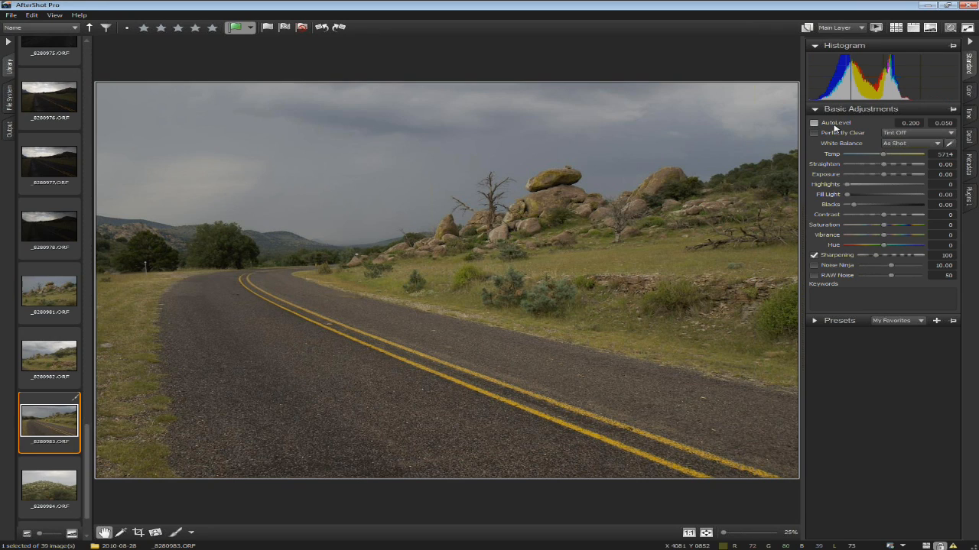
click(836, 128)
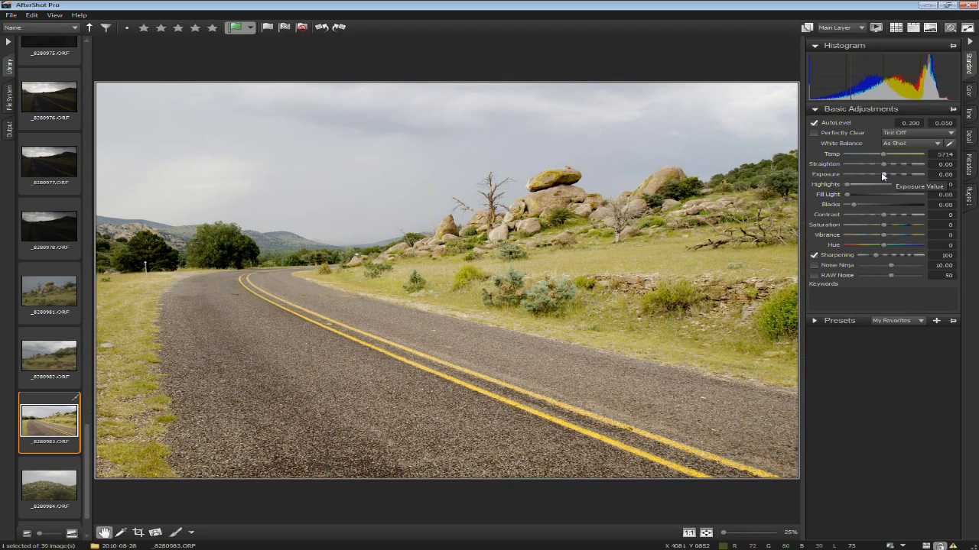
- Try Exposure at -1.00 on the curved road photo, reset it, and set it to -0.55
mouse_move(883, 177)
mouse_down()
mouse_move(830, 175)
mouse_move(882, 176)
mouse_move(870, 179)
mouse_up()
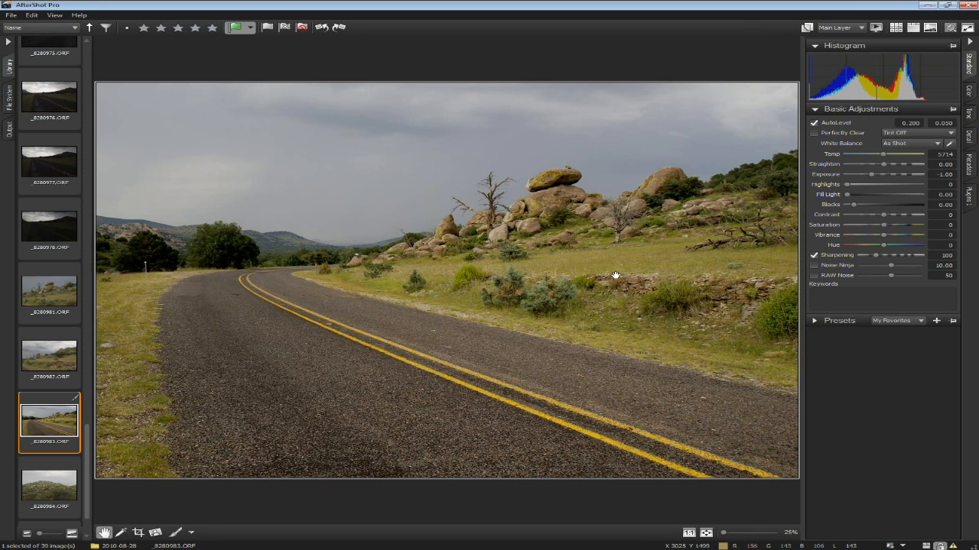
double_click(832, 174)
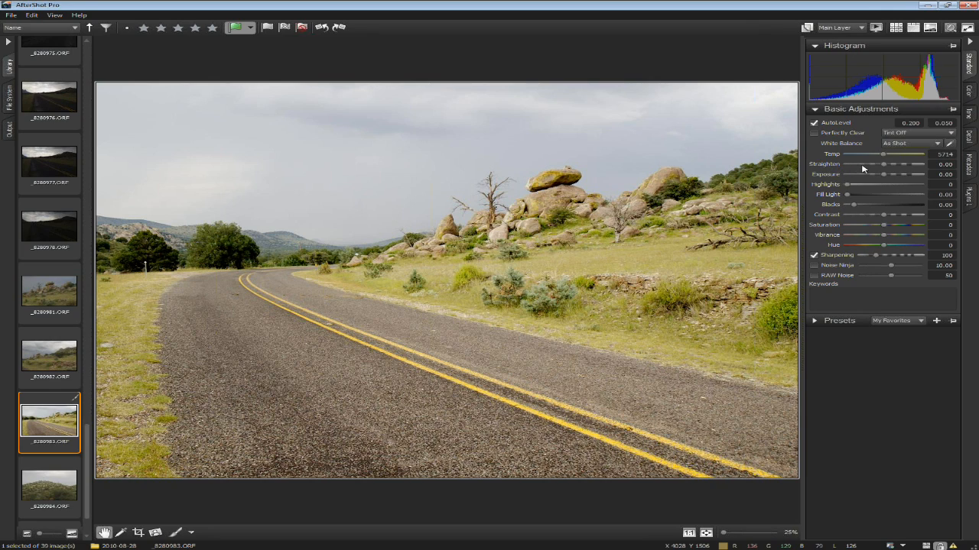
mouse_move(884, 176)
mouse_down()
mouse_move(866, 176)
mouse_move(875, 177)
mouse_up()
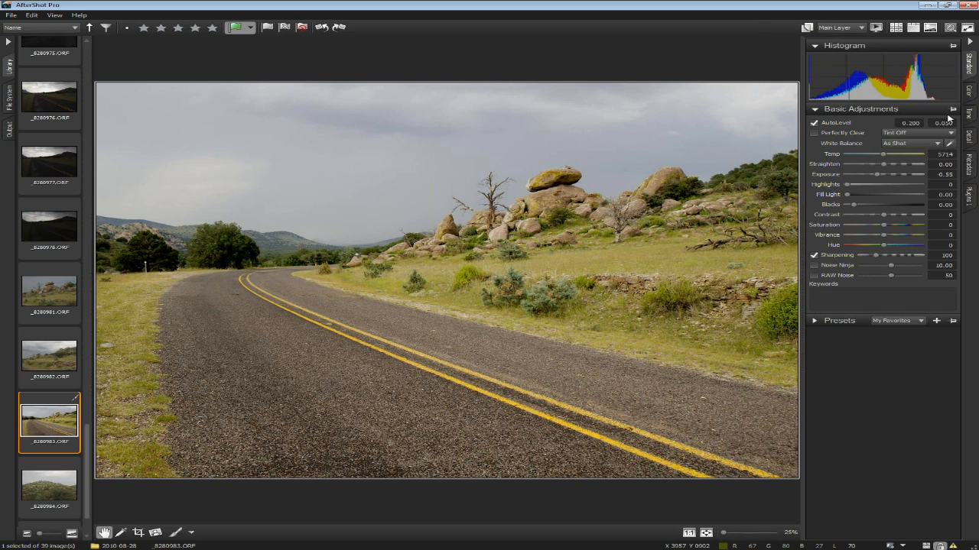
- Open dark road photo _8280978.ORF and set Fill Light to 2.50, resetting it once to compare with the original shadows
click(971, 114)
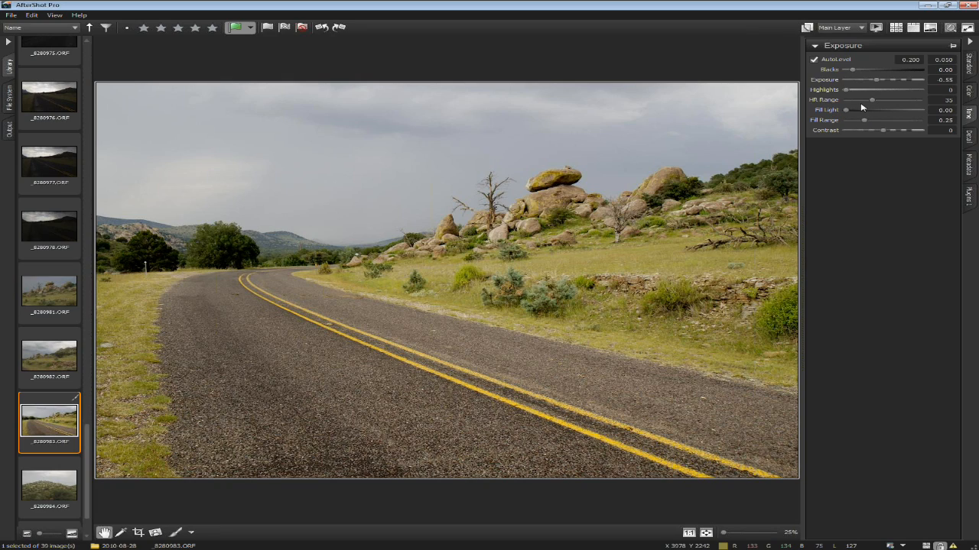
click(58, 229)
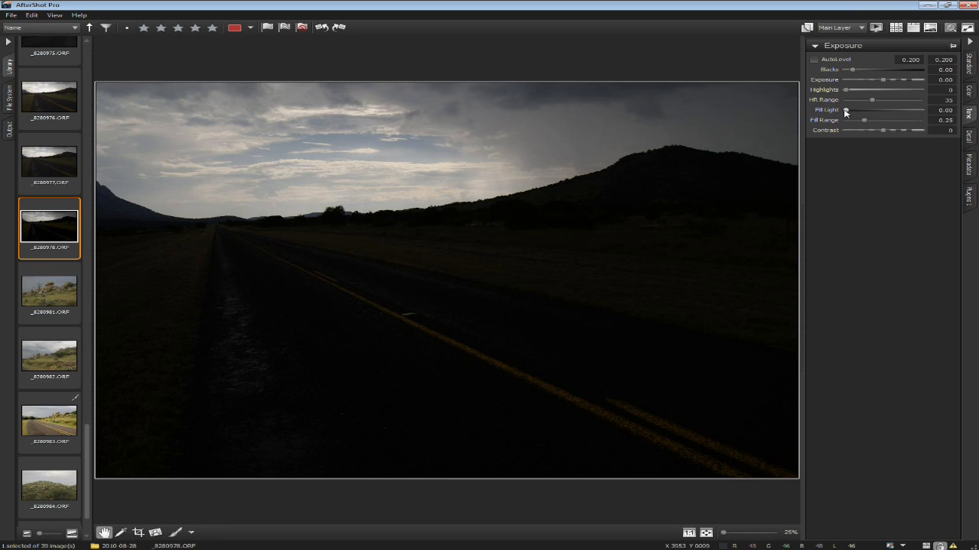
click(967, 67)
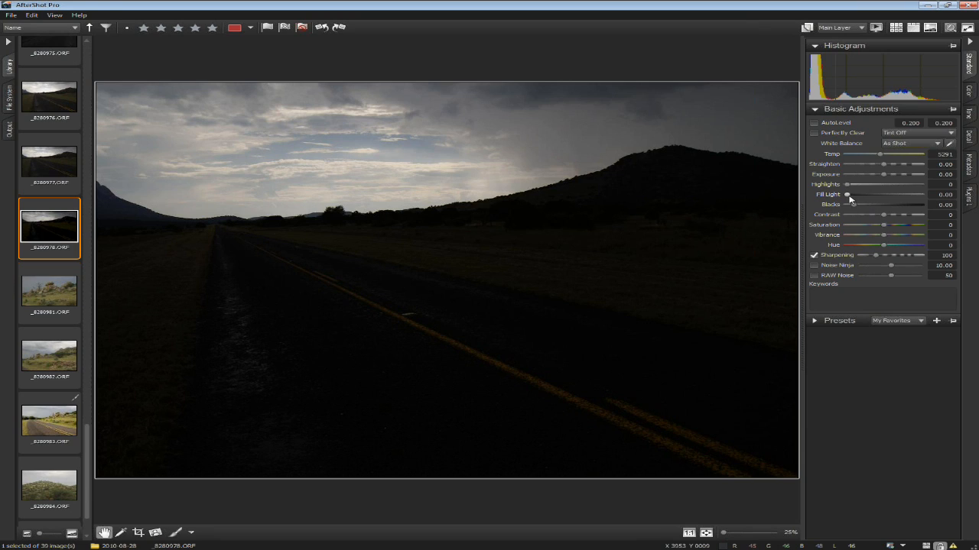
drag(848, 195, 922, 200)
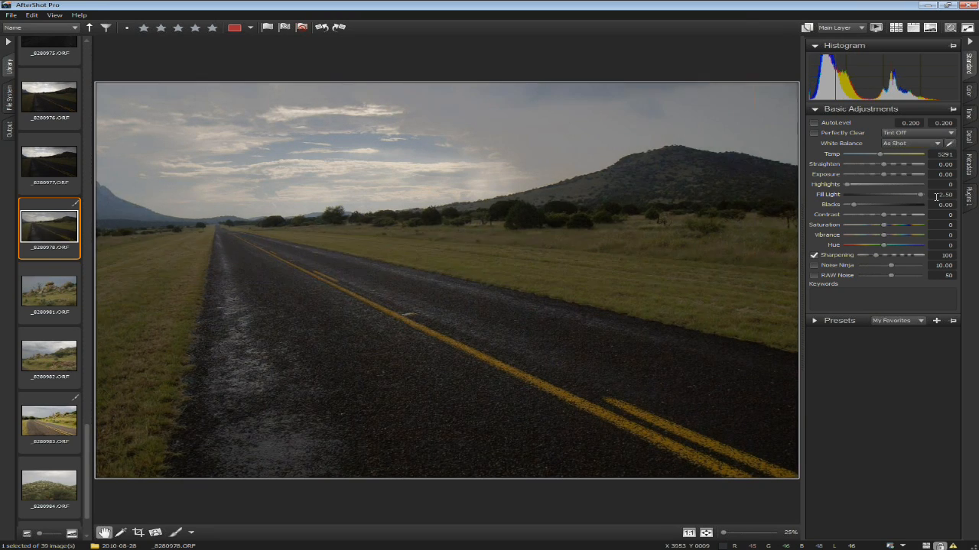
double_click(829, 196)
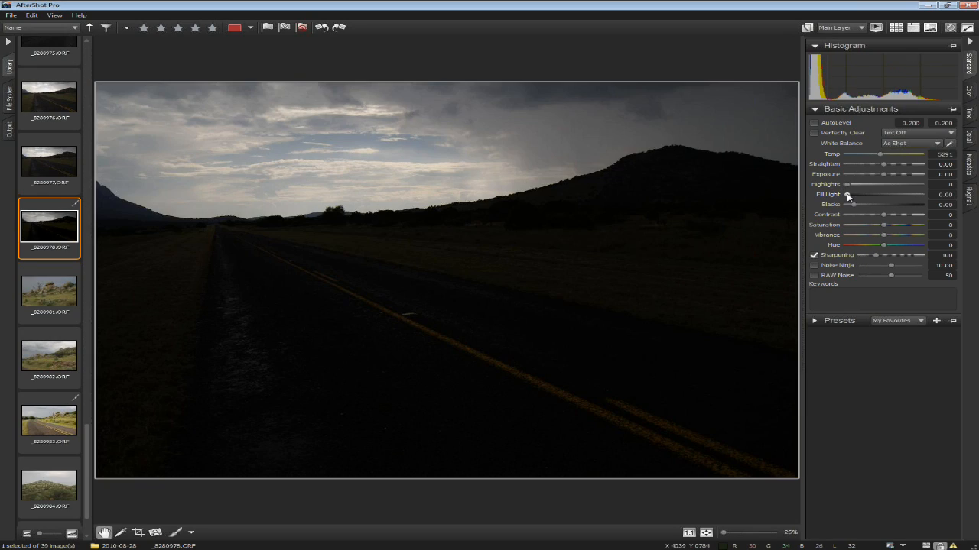
drag(847, 196, 930, 198)
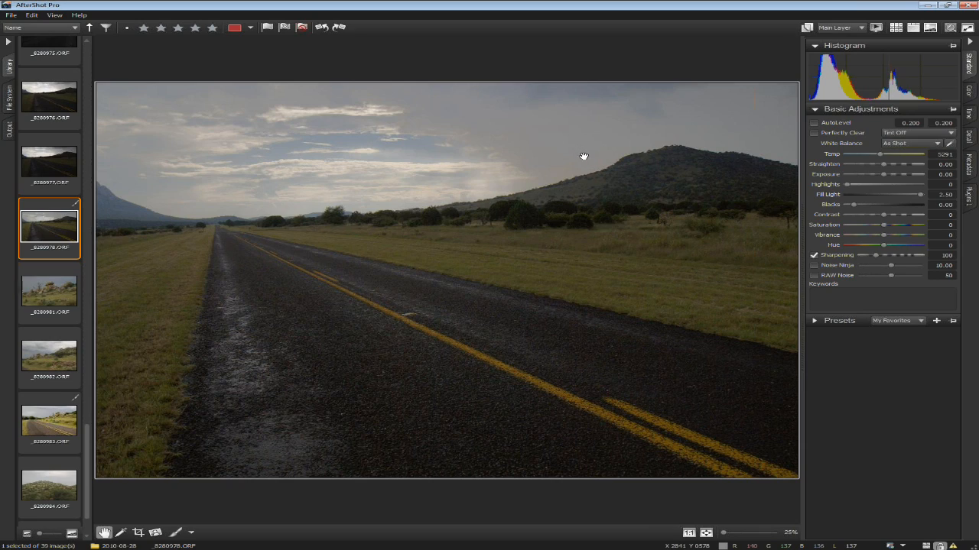
- Adjust the Fill Range of the dark road photo and set it to 0.22
click(970, 118)
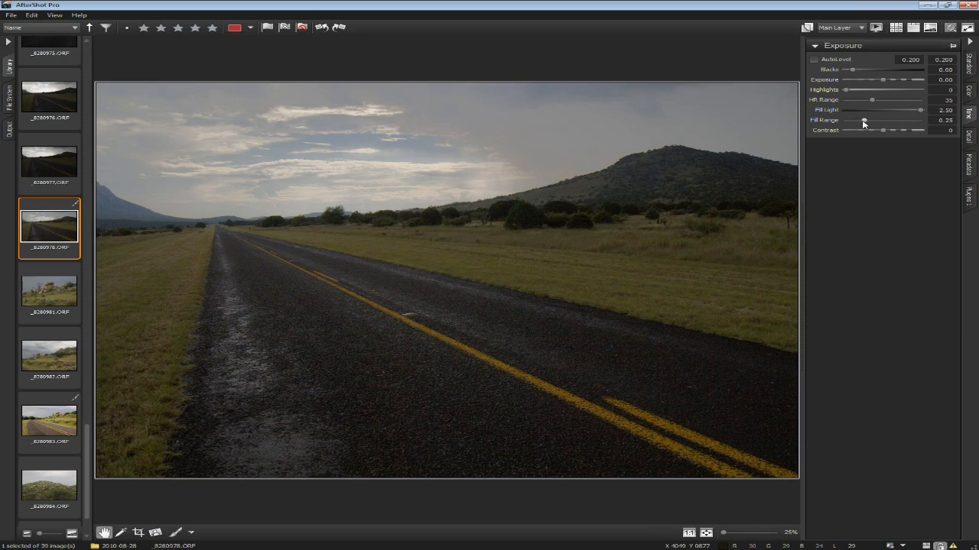
drag(865, 124, 860, 124)
mouse_move(861, 124)
mouse_down()
mouse_move(874, 124)
mouse_move(864, 124)
mouse_up()
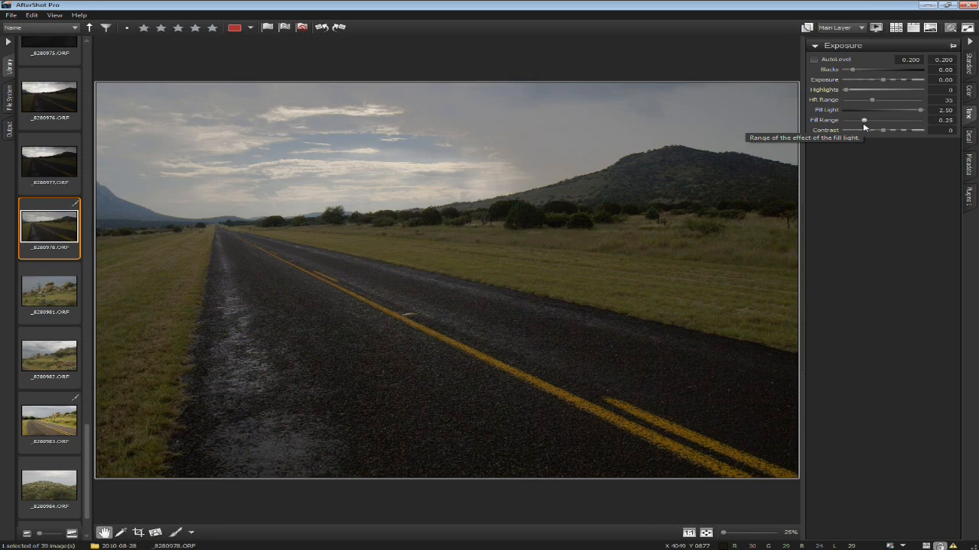
mouse_move(864, 123)
mouse_down()
mouse_move(851, 124)
mouse_move(884, 125)
mouse_move(866, 131)
mouse_up()
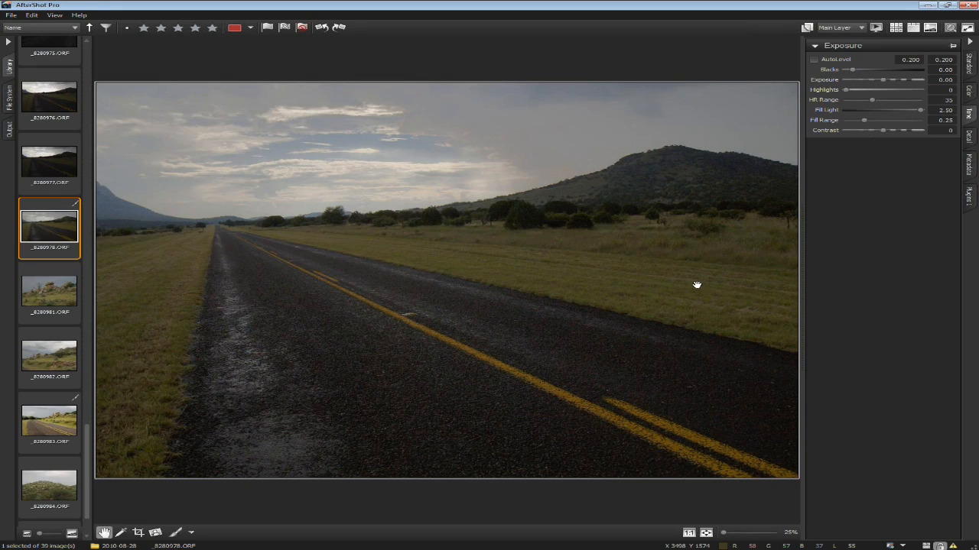
drag(864, 123, 861, 123)
drag(861, 123, 861, 124)
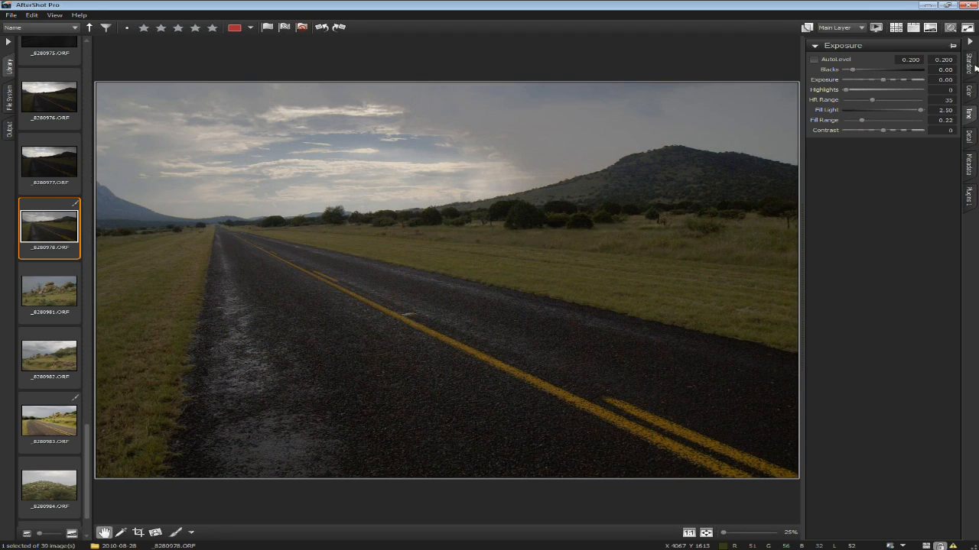
- Reduce Fill Light on the dark road photo to 2.00
click(969, 65)
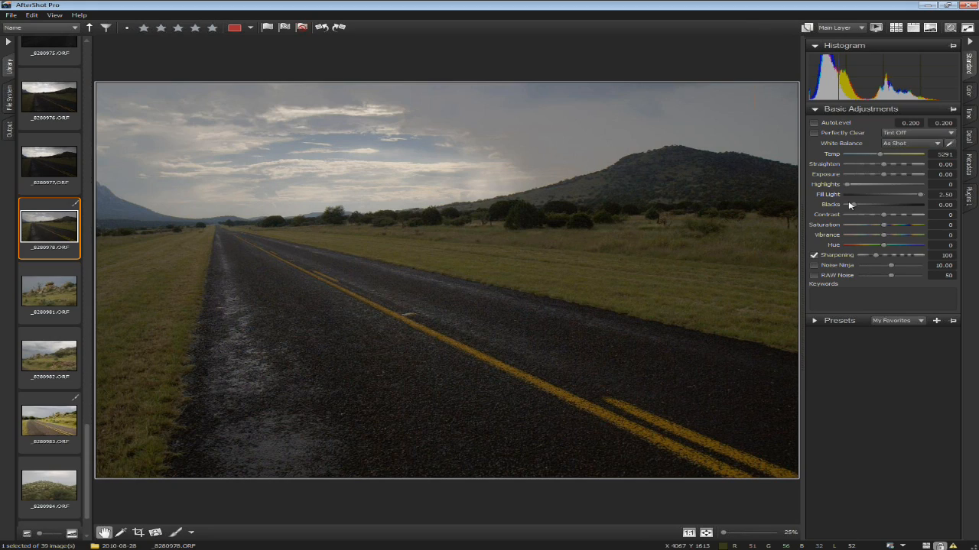
drag(919, 196, 905, 196)
click(968, 113)
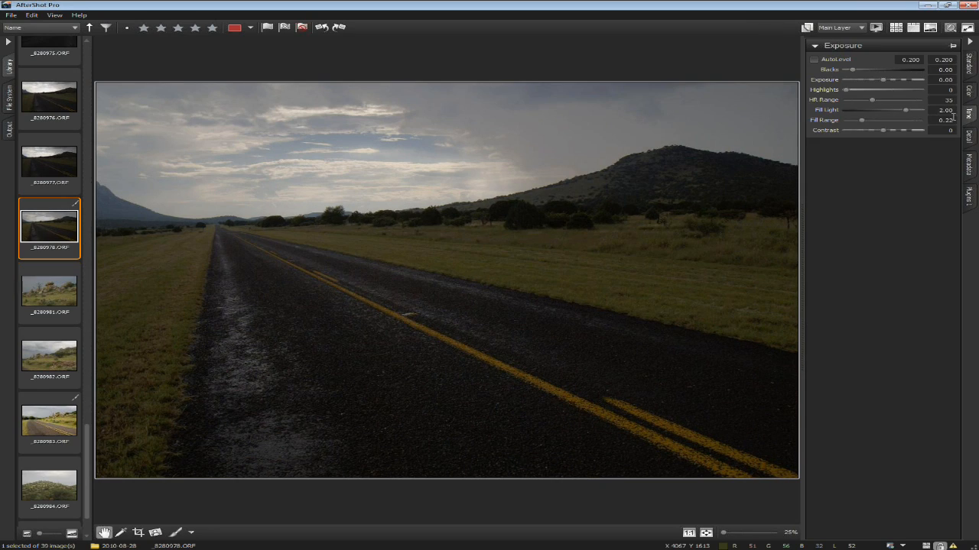
- Examine the detailed sharpening, noise, lens correction, tone and color controls in comparison with the basic adjustments
click(970, 71)
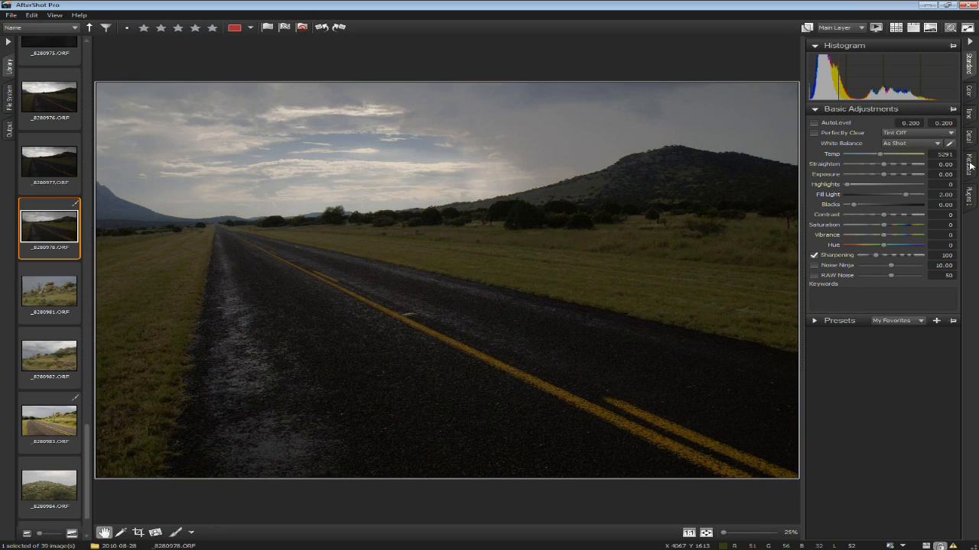
click(967, 136)
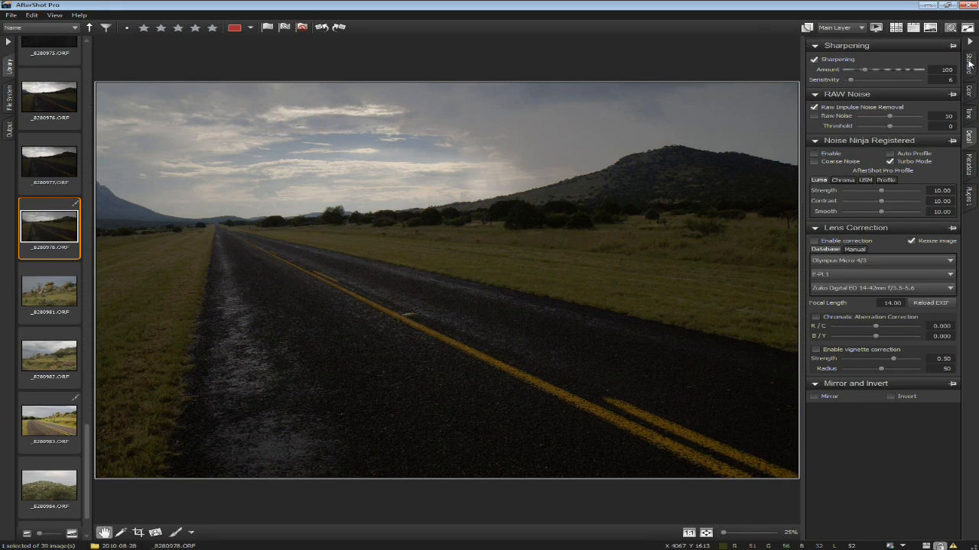
click(969, 64)
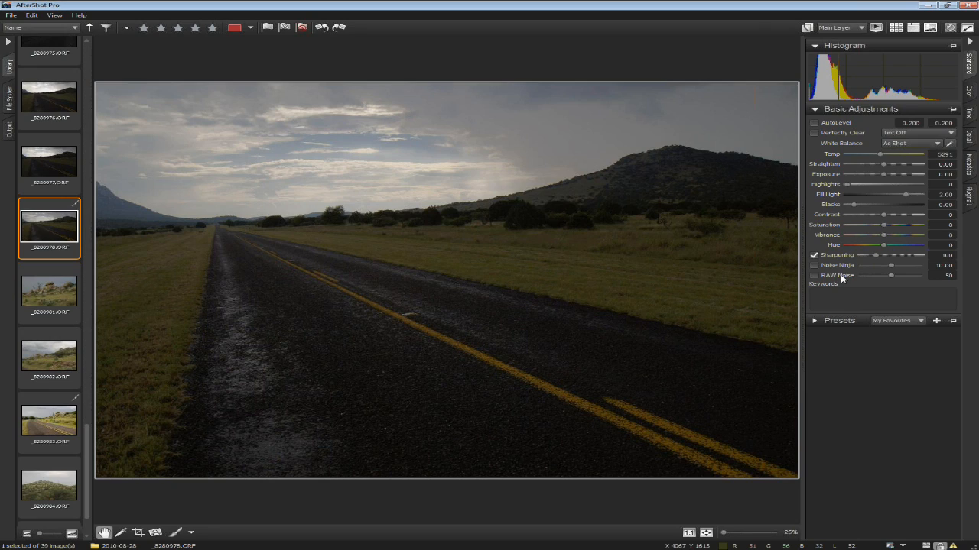
click(969, 138)
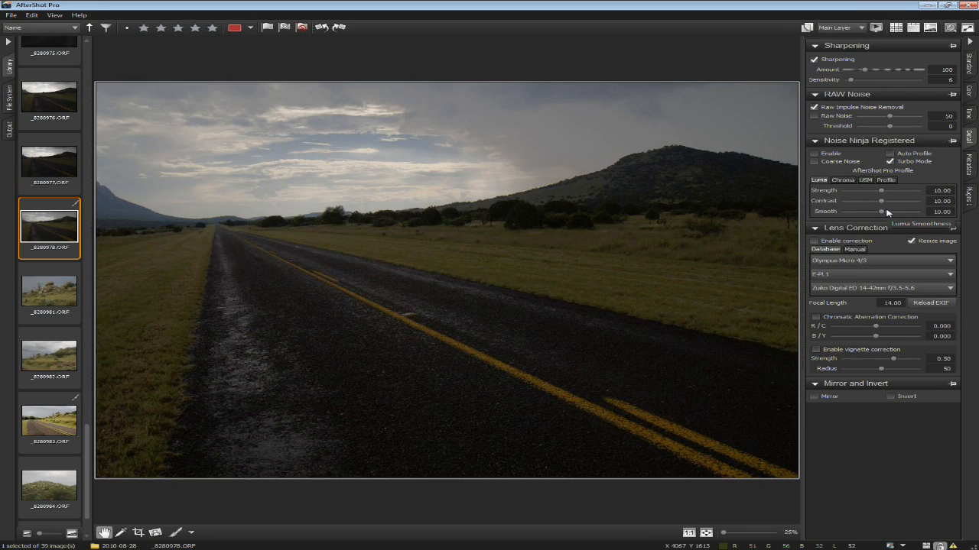
click(970, 67)
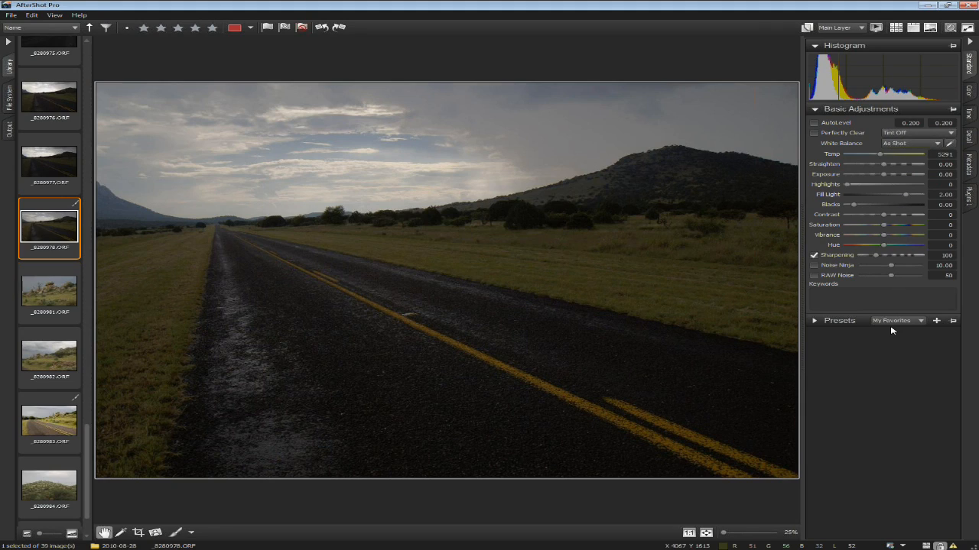
click(968, 135)
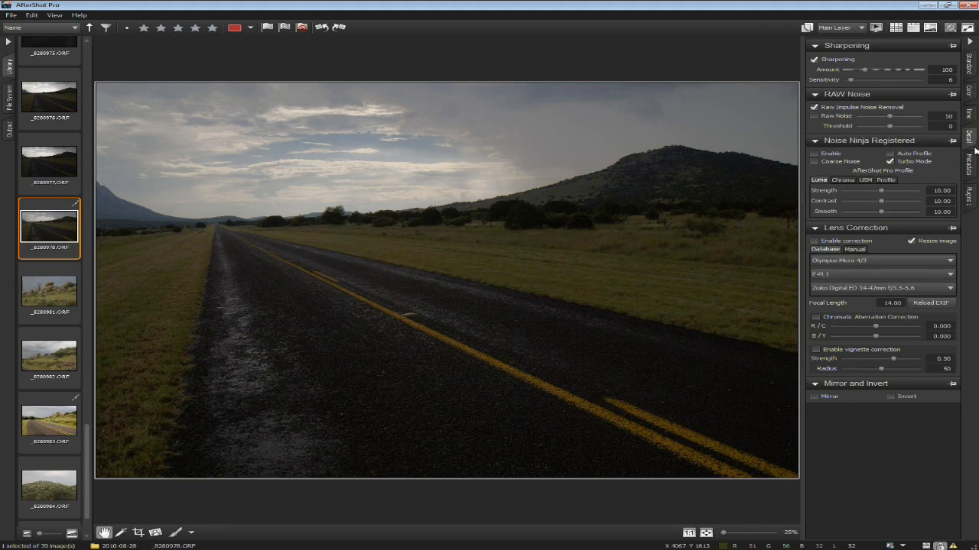
click(967, 115)
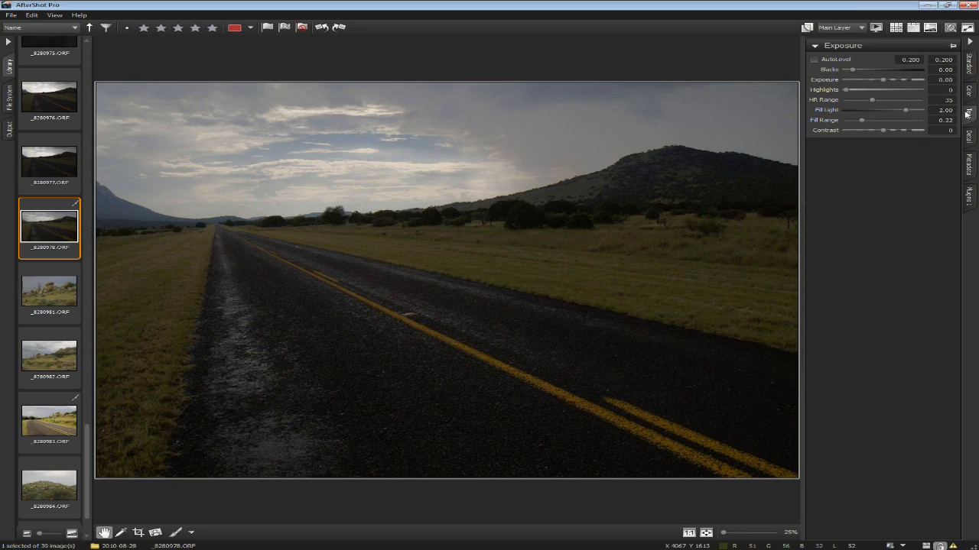
click(970, 91)
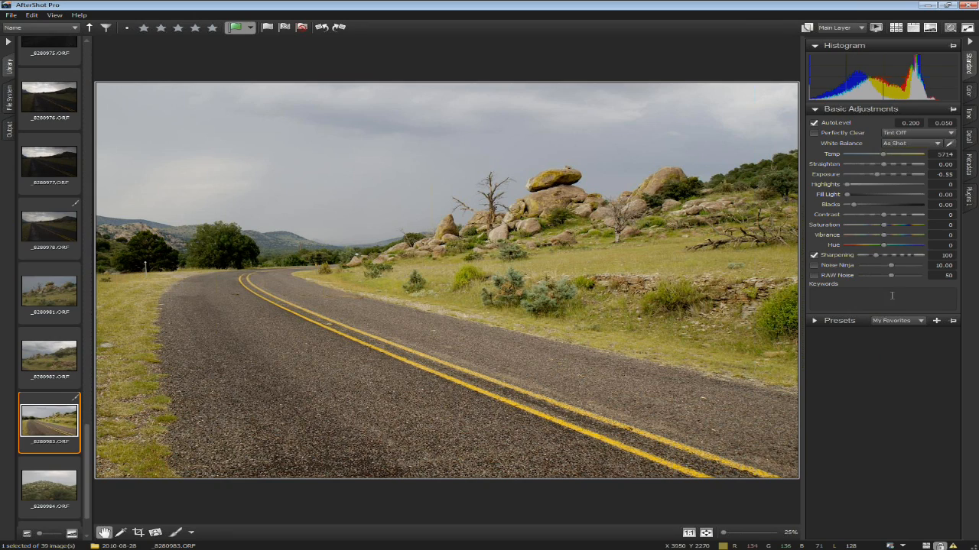
- Return to curved road photo _8280983.ORF, try Saturation at -100, and reset it to its default
drag(885, 227, 899, 225)
drag(901, 225, 839, 227)
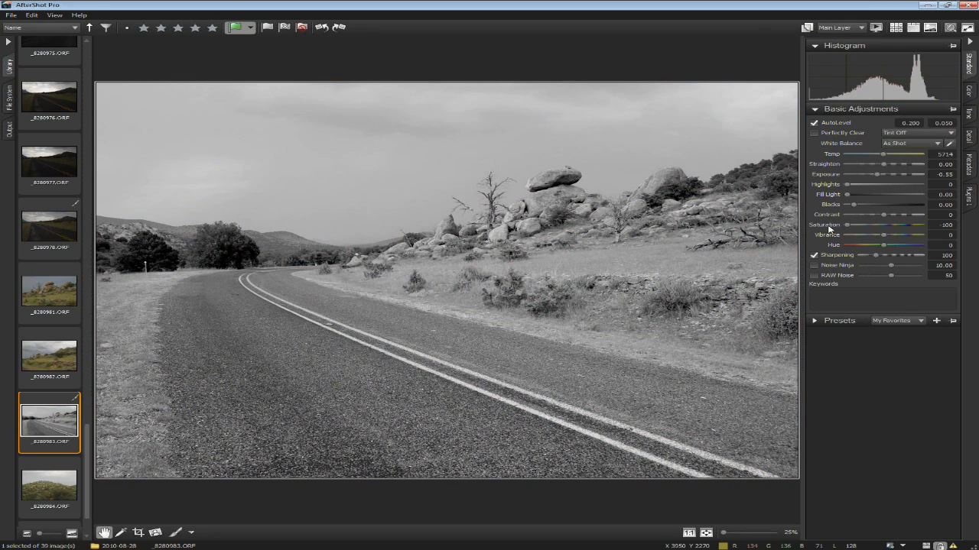
double_click(828, 227)
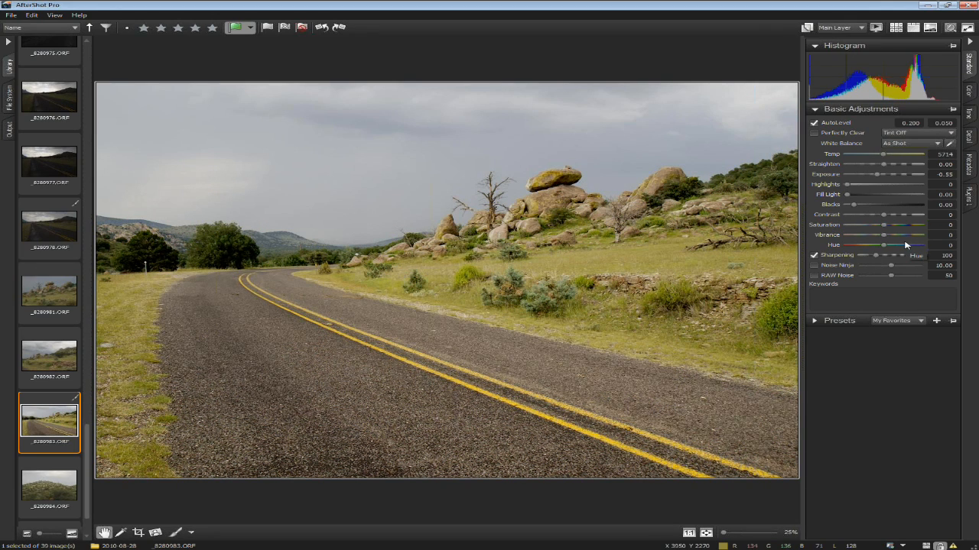
- Try Saturation at 47 and 72 on the curved road photo and reset it to its default
drag(884, 225, 907, 226)
mouse_move(909, 229)
mouse_down()
mouse_move(881, 233)
mouse_move(900, 227)
mouse_up()
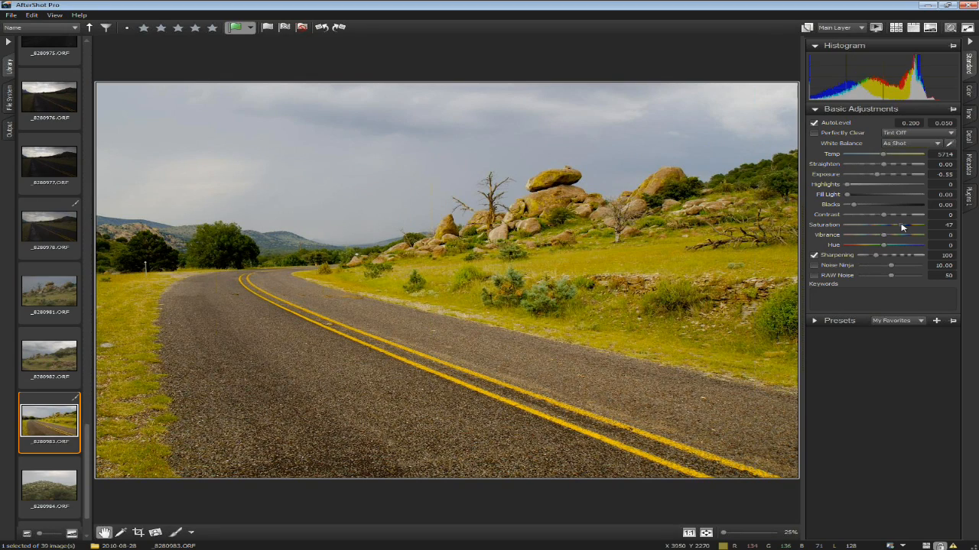
click(894, 227)
drag(894, 227, 897, 227)
drag(899, 227, 909, 228)
click(911, 227)
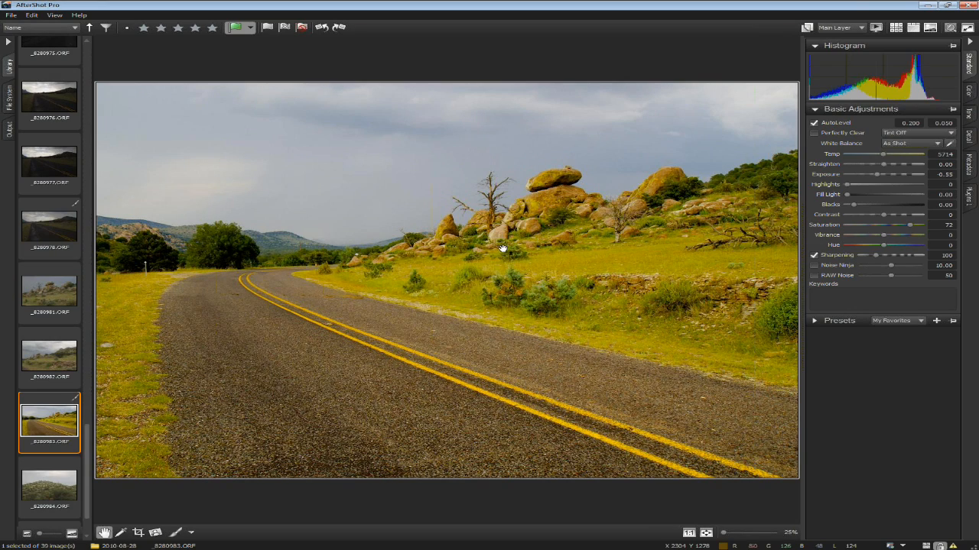
double_click(828, 225)
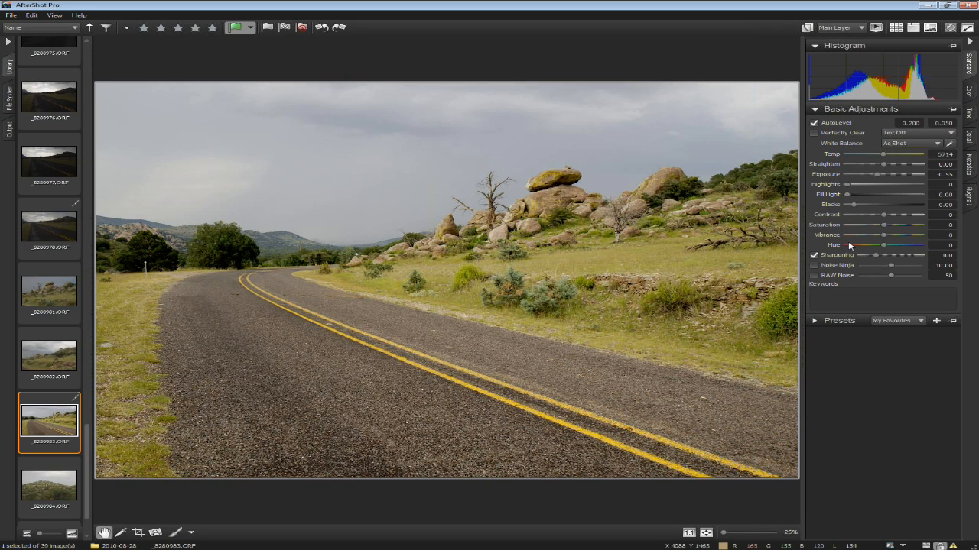
- Raise Vibrance on the curved road photo to 100
drag(887, 238, 906, 236)
drag(908, 236, 925, 239)
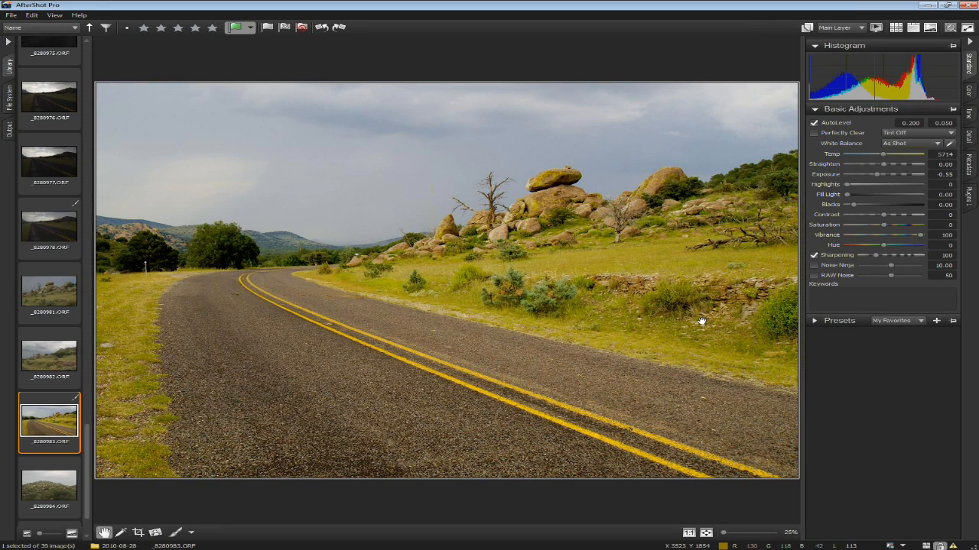
- Lower and raise Vibrance on the curved road photo for comparison, and reset it to its default
drag(922, 237, 899, 239)
drag(900, 239, 921, 239)
double_click(833, 237)
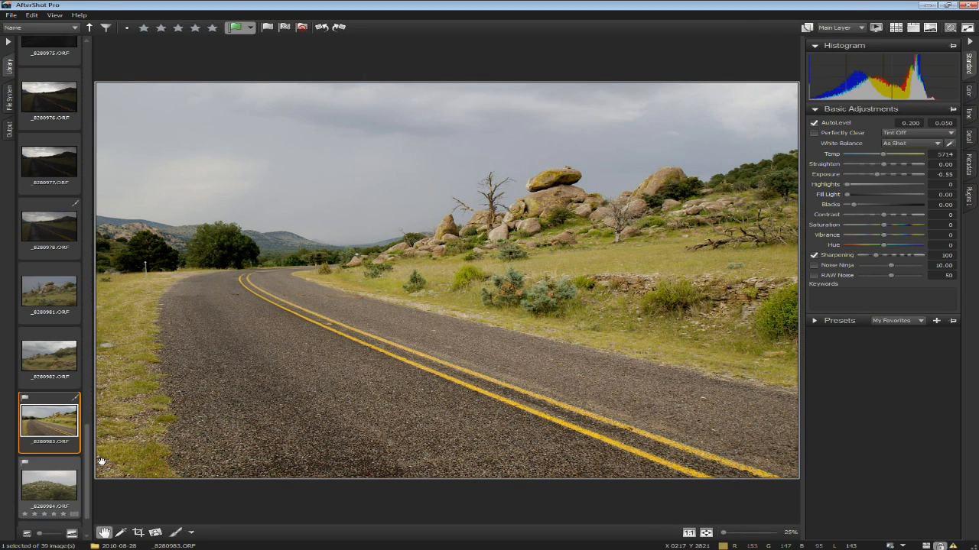
- Open the tall agave photo _8280885.ORF and raise its Vibrance to 100
drag(87, 435, 83, 222)
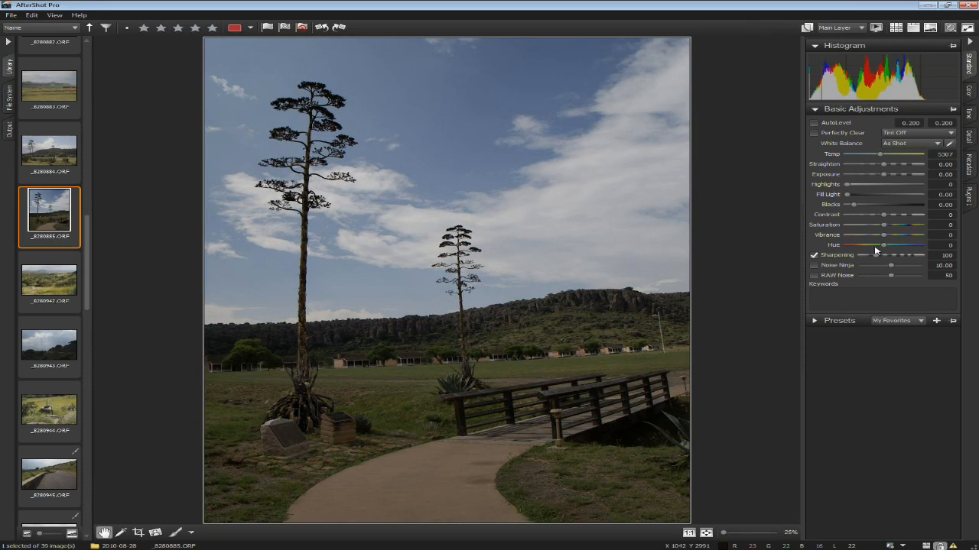
drag(881, 235, 900, 239)
drag(900, 239, 932, 237)
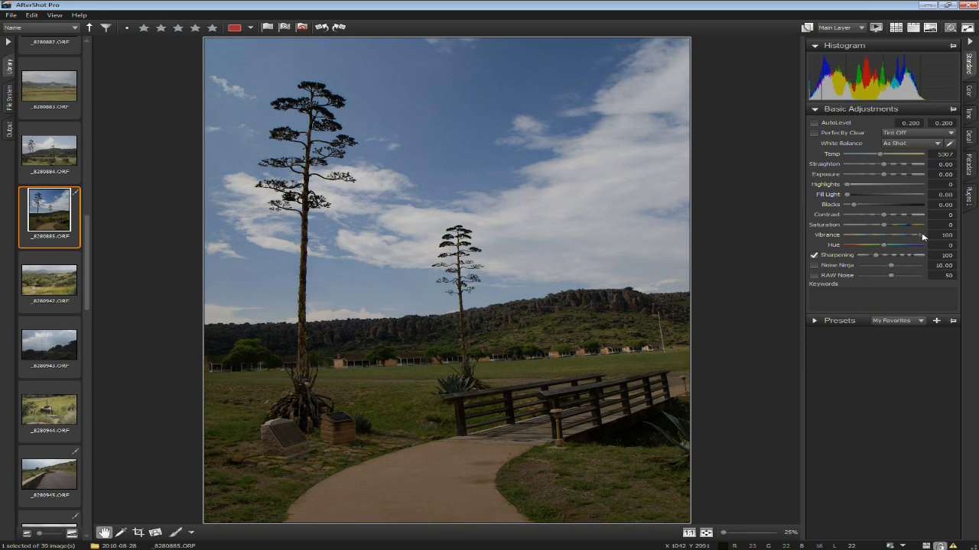
- Reset Vibrance on the agave photo to its default and raise Saturation to 65
double_click(831, 237)
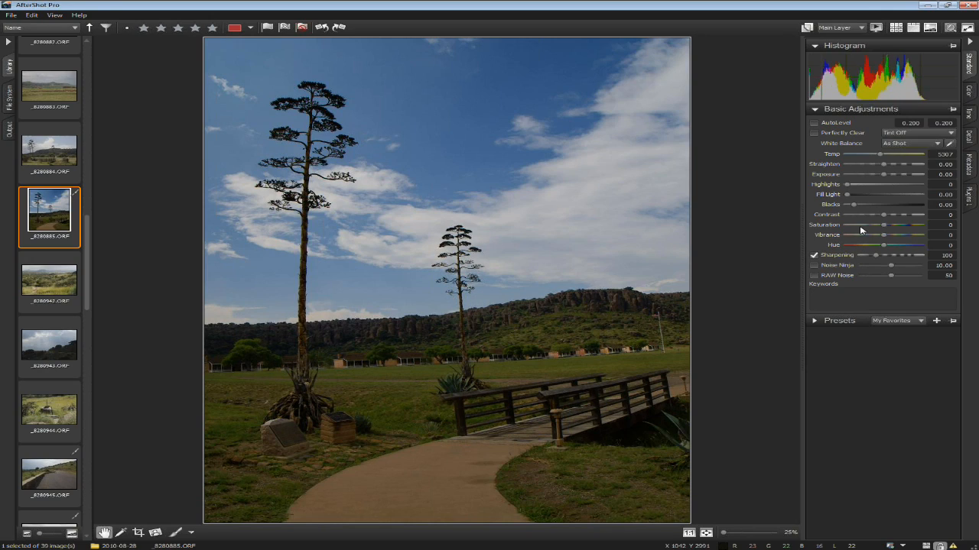
drag(884, 225, 908, 226)
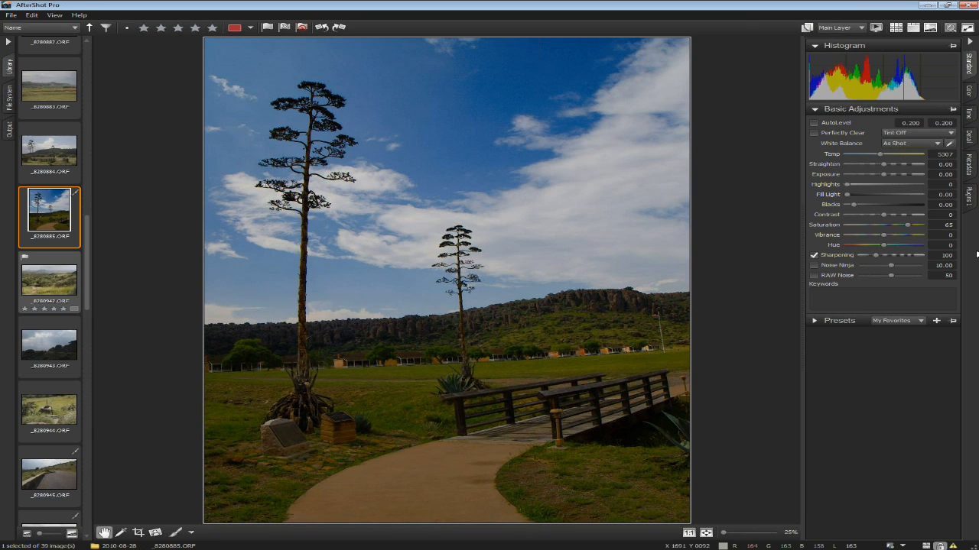
- On the valley photo _8280942.ORF, try Saturation at 73 and 57, reset it, and set Vibrance to 77
key(Right)
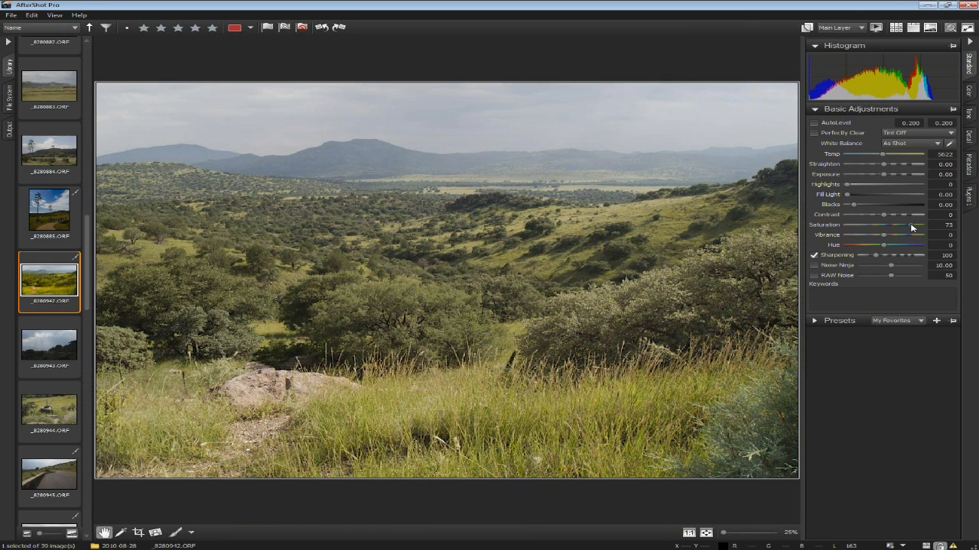
drag(912, 227, 903, 227)
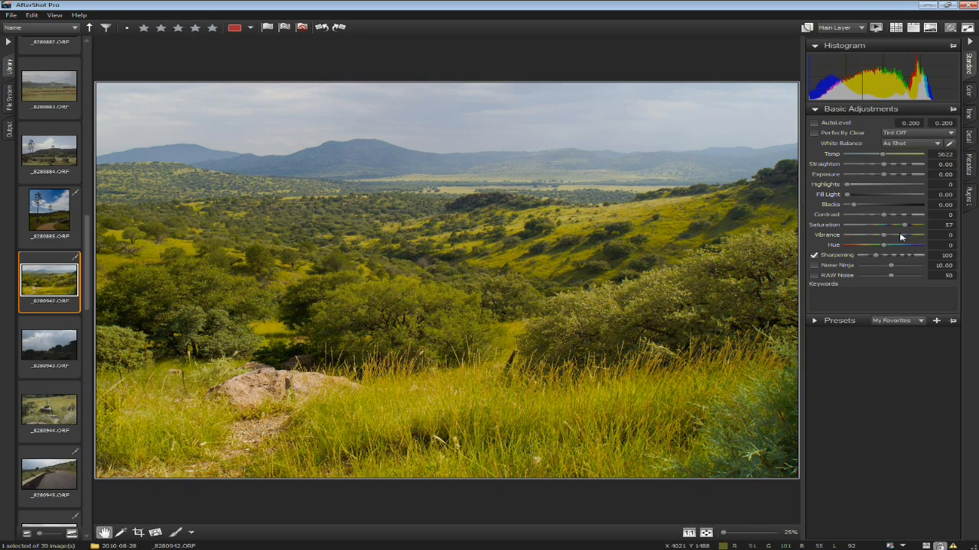
double_click(824, 227)
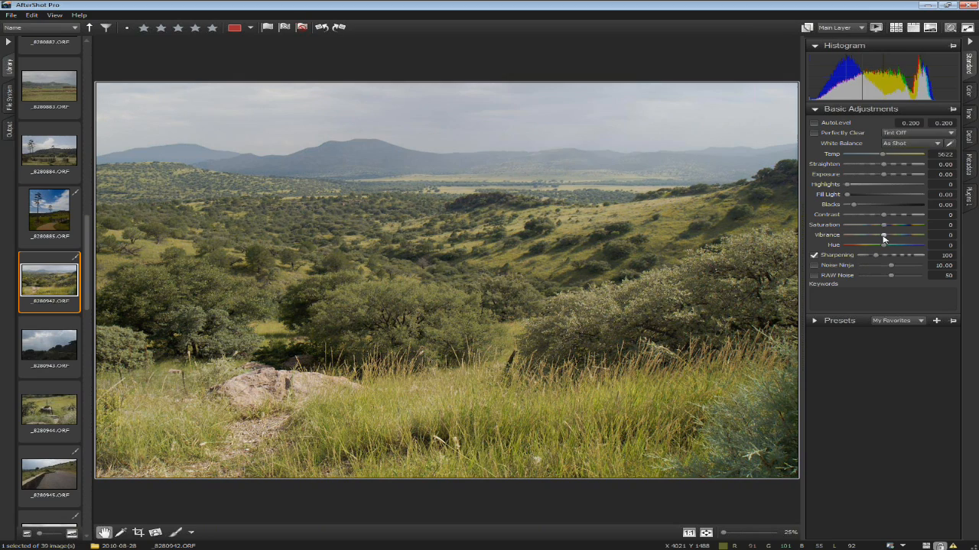
drag(883, 237, 912, 237)
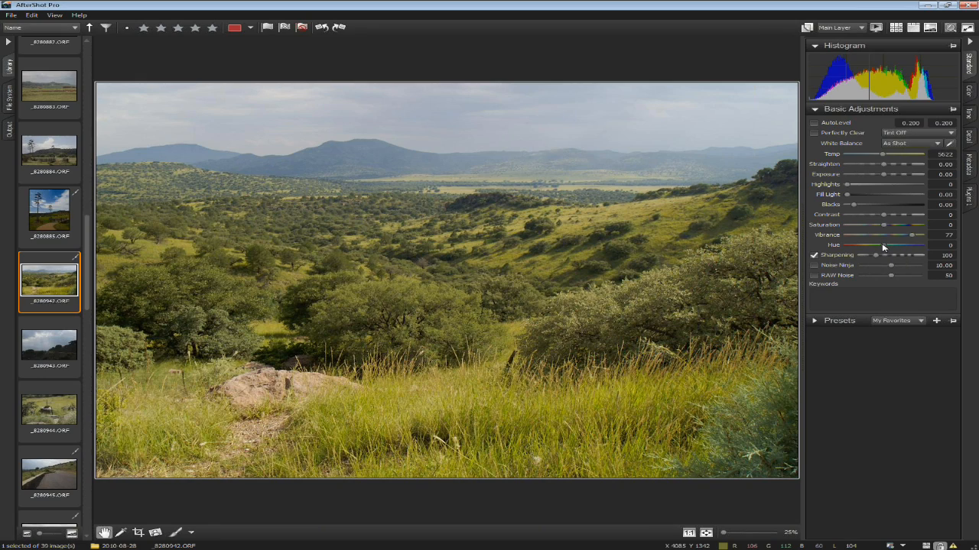
- Try Hue at -24 and 39 on the valley photo and reset it to its default
drag(883, 247, 890, 247)
drag(890, 246, 879, 249)
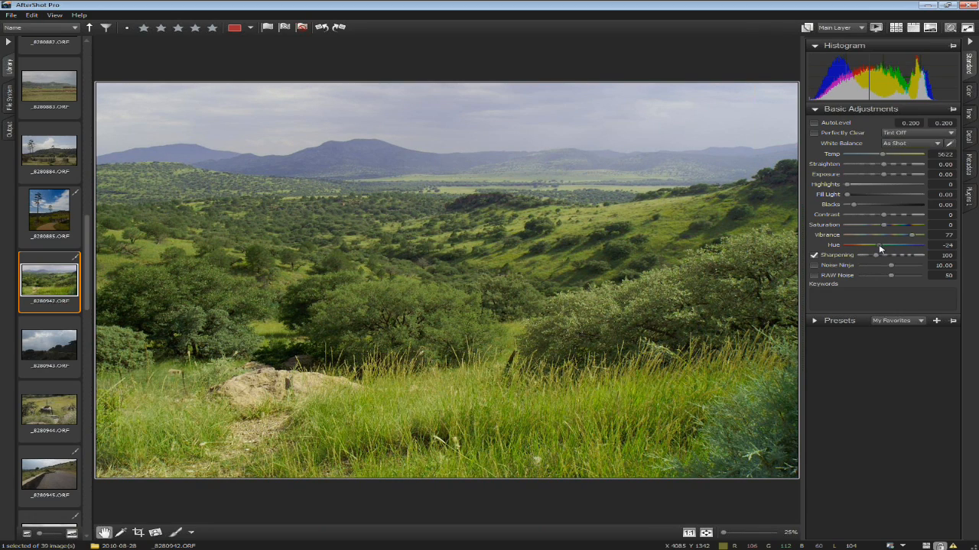
drag(878, 246, 890, 247)
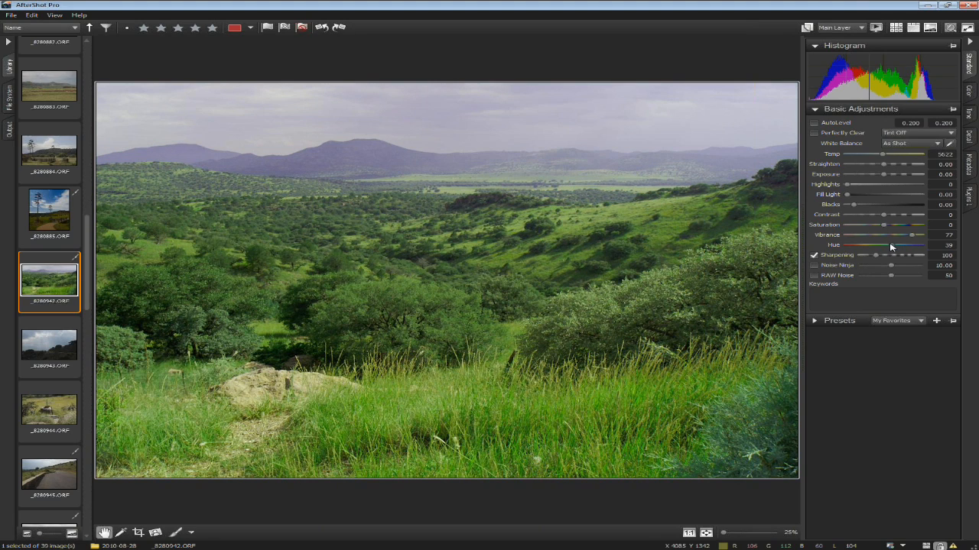
double_click(891, 247)
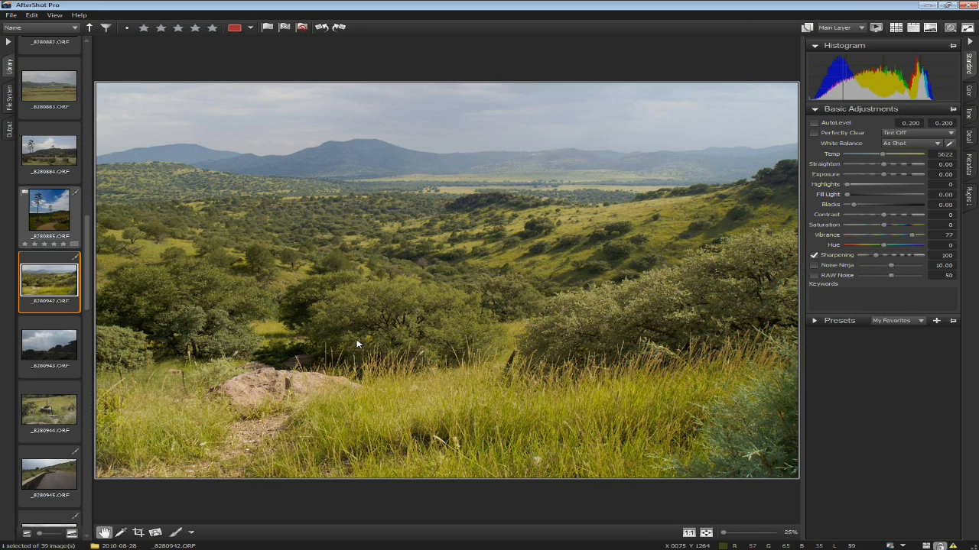
- Return to the agave photo _8280885.ORF and expand its Color Balance controls
key(Up)
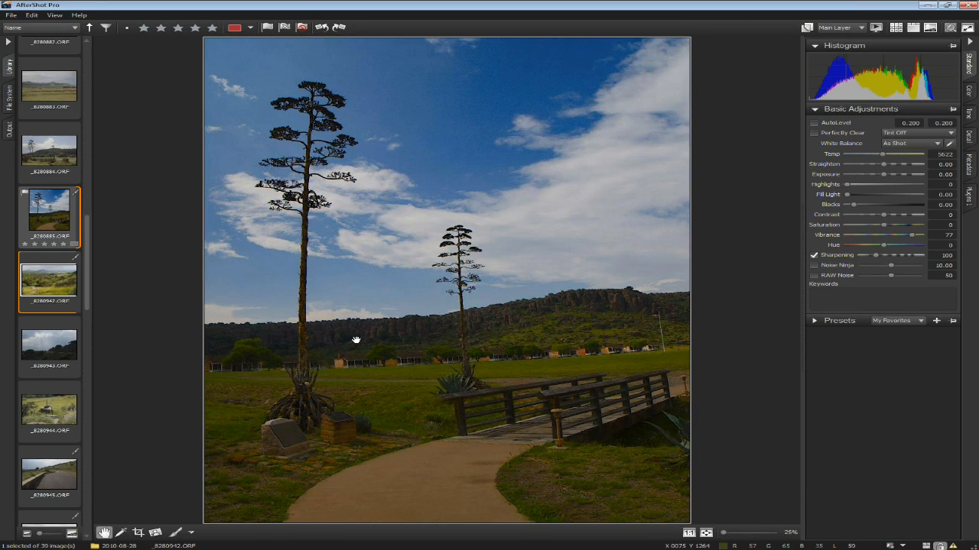
click(968, 90)
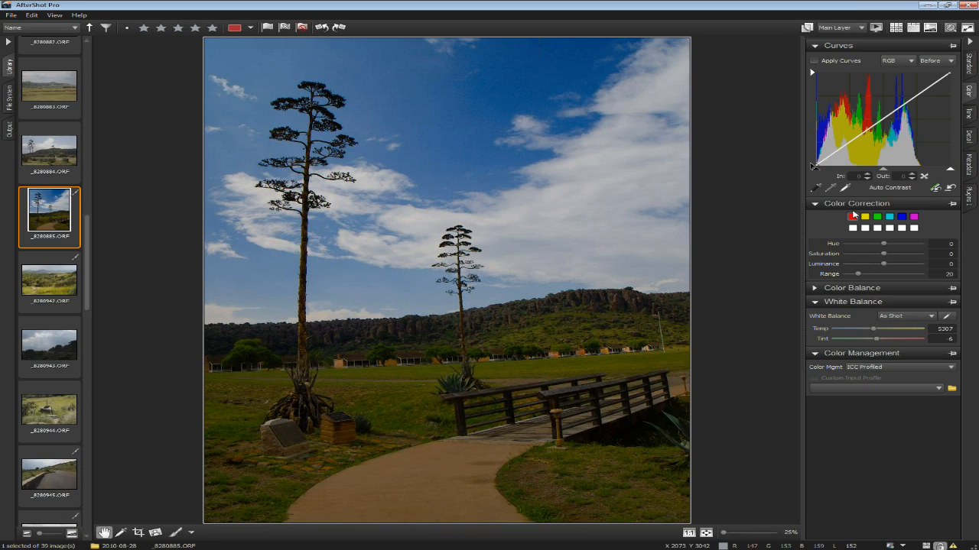
click(815, 290)
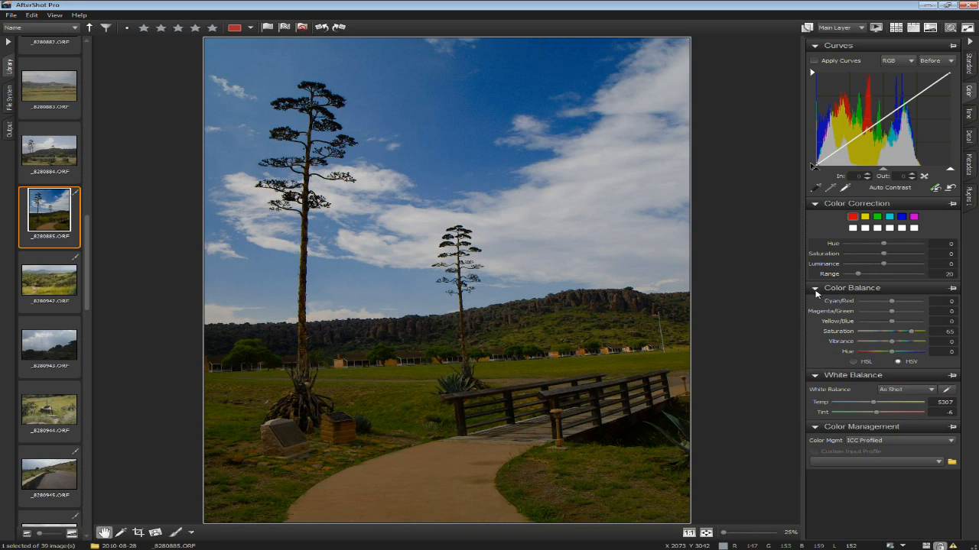
- Reset the agave photo's Color Balance Saturation, try it at 66, and restore its default
double_click(849, 333)
drag(891, 331, 914, 337)
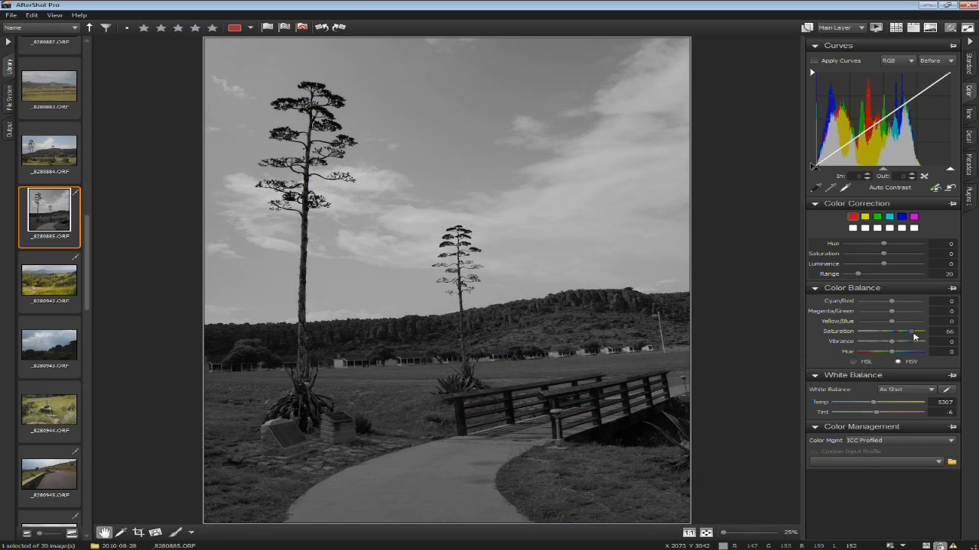
double_click(853, 334)
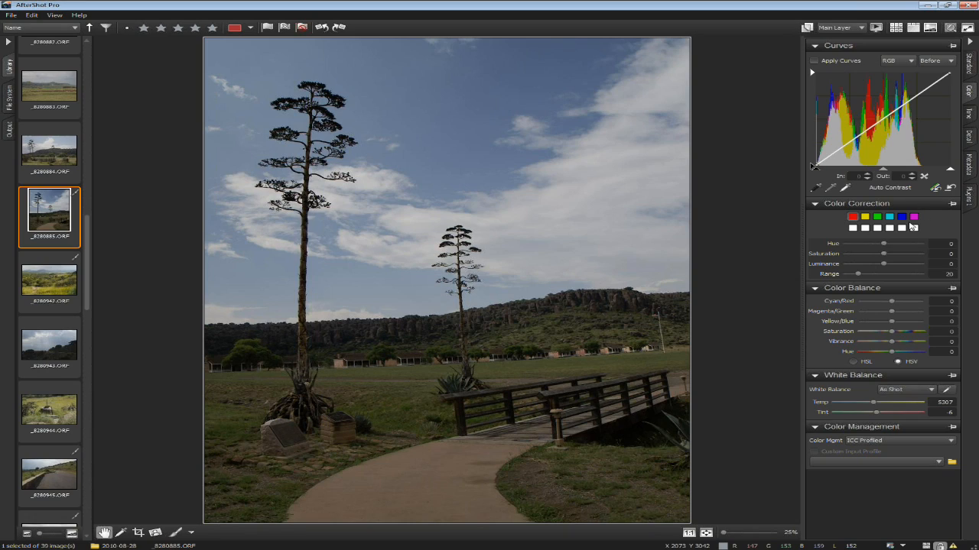
- In Color Correction, try the blue range with Saturation 30 and Hue at -40 and 80, and reset both values
click(902, 218)
mouse_move(884, 253)
mouse_down()
mouse_move(904, 256)
mouse_move(867, 265)
mouse_move(896, 257)
mouse_up()
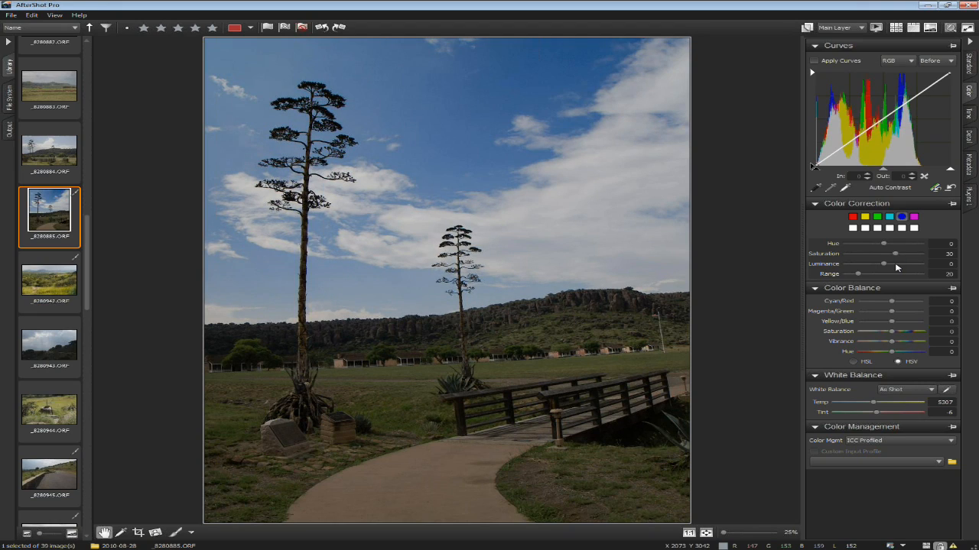
drag(884, 245, 876, 248)
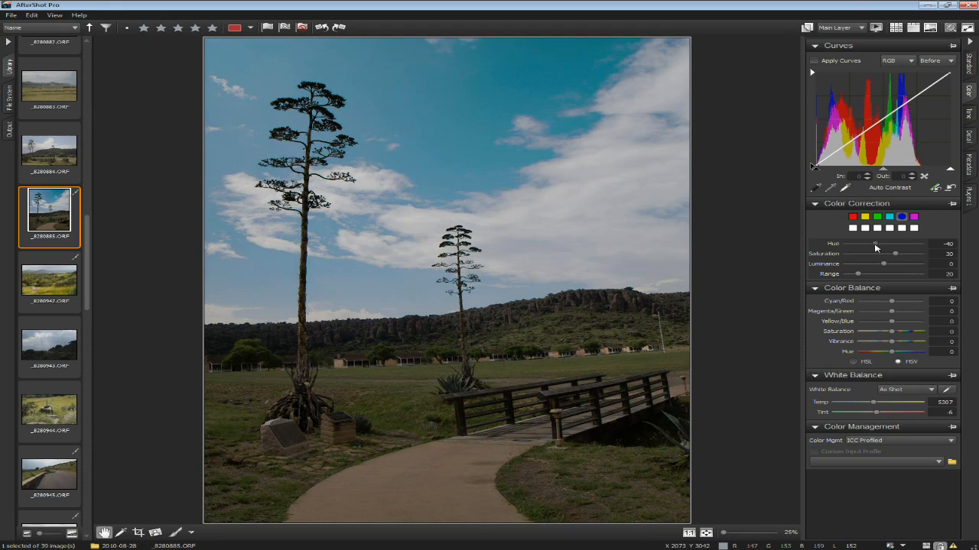
drag(875, 247, 901, 244)
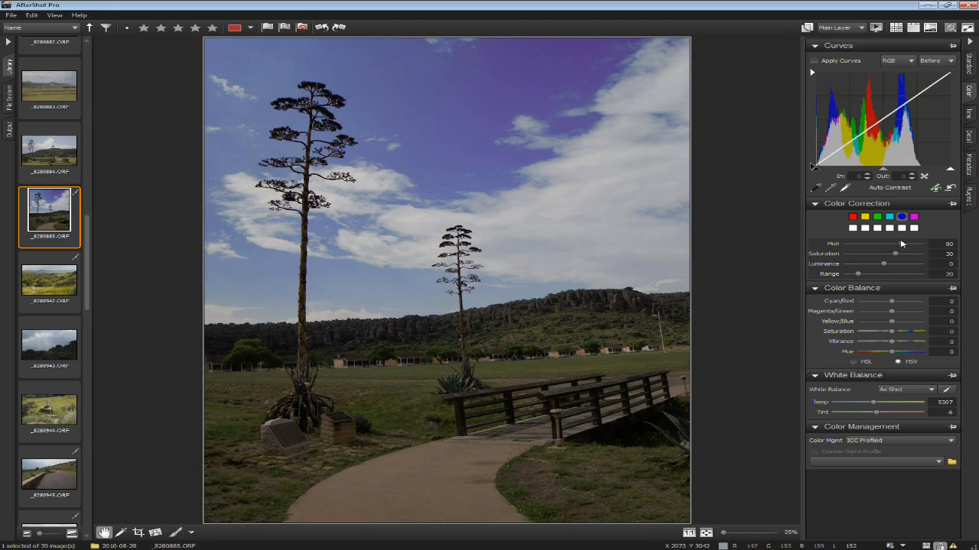
double_click(828, 247)
double_click(836, 256)
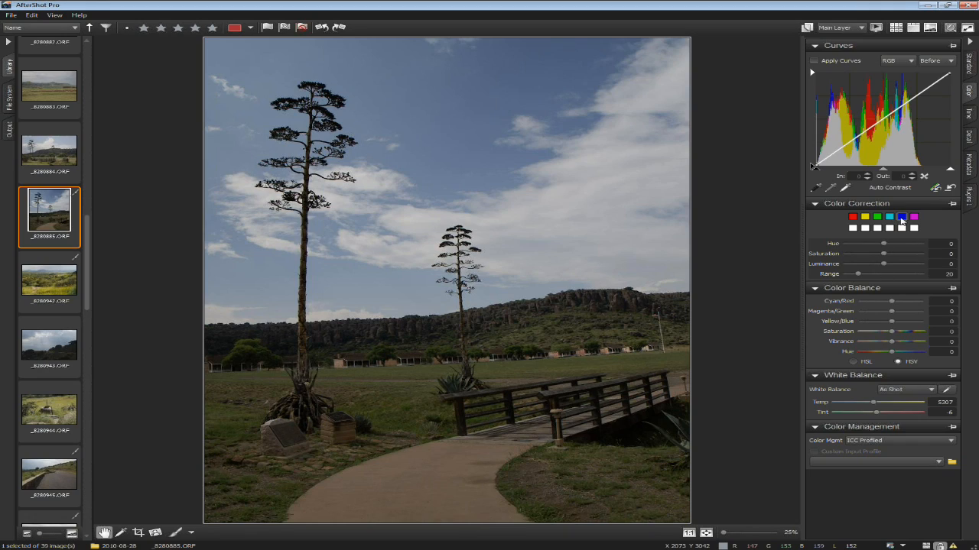
- Try blue-range Saturation at 46 with Hue at -6 and 17, and reset both to their defaults
mouse_move(883, 244)
mouse_down()
mouse_move(902, 256)
mouse_move(883, 244)
mouse_up()
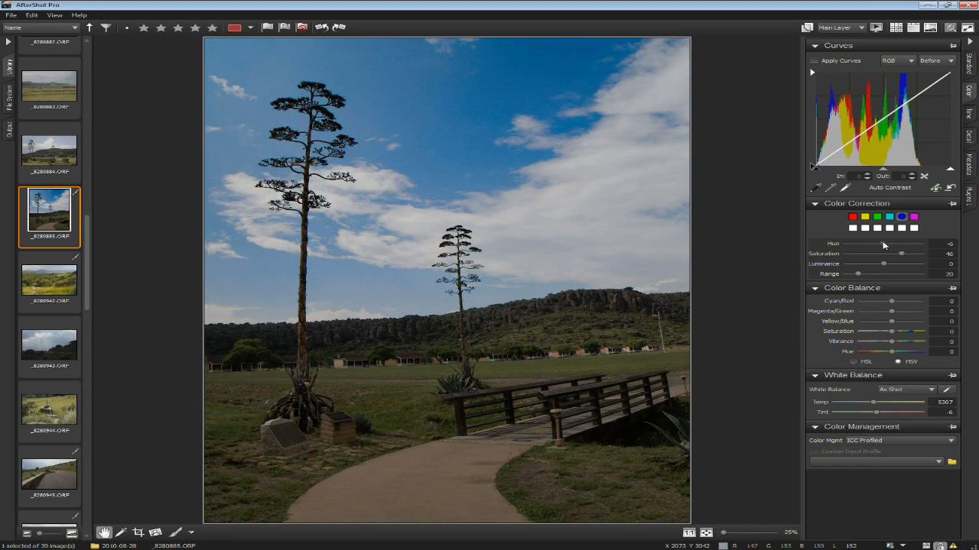
drag(883, 245, 888, 244)
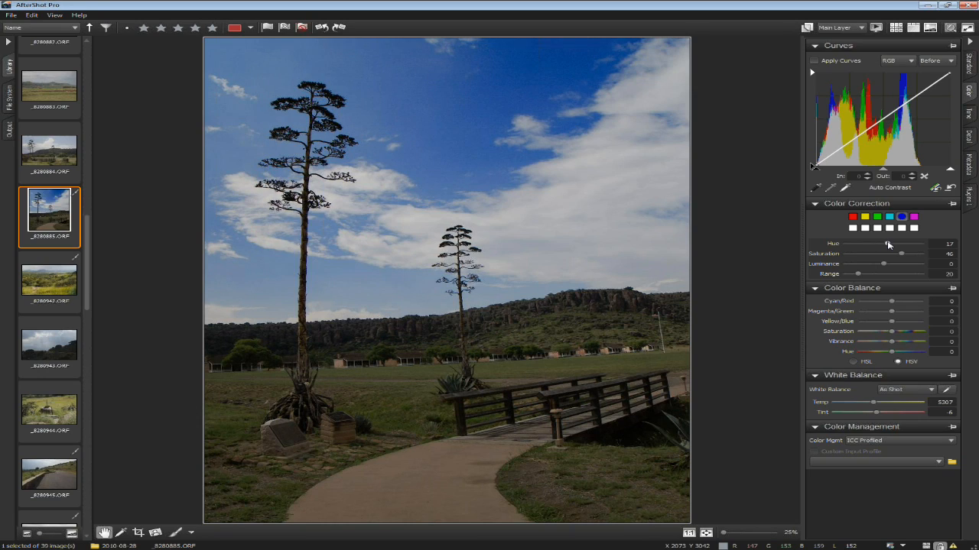
double_click(834, 245)
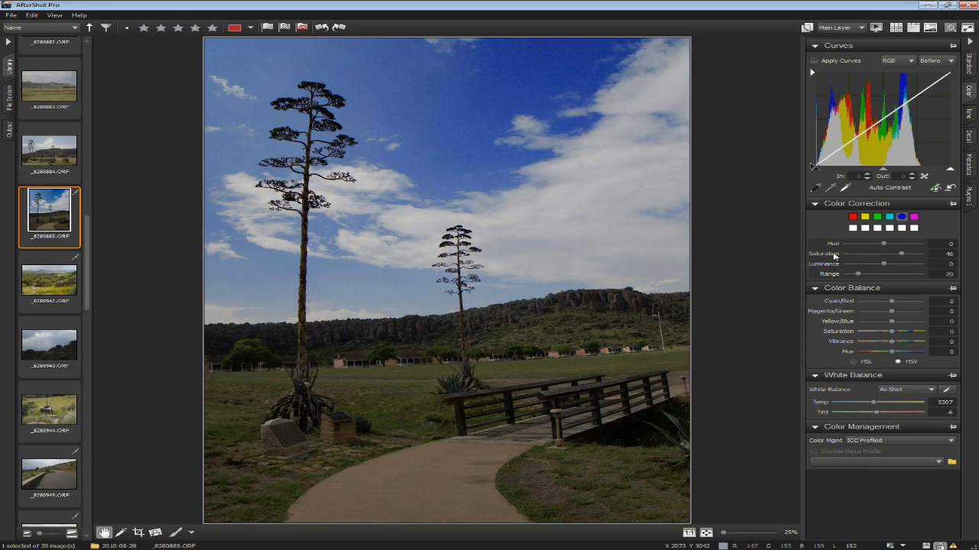
double_click(834, 255)
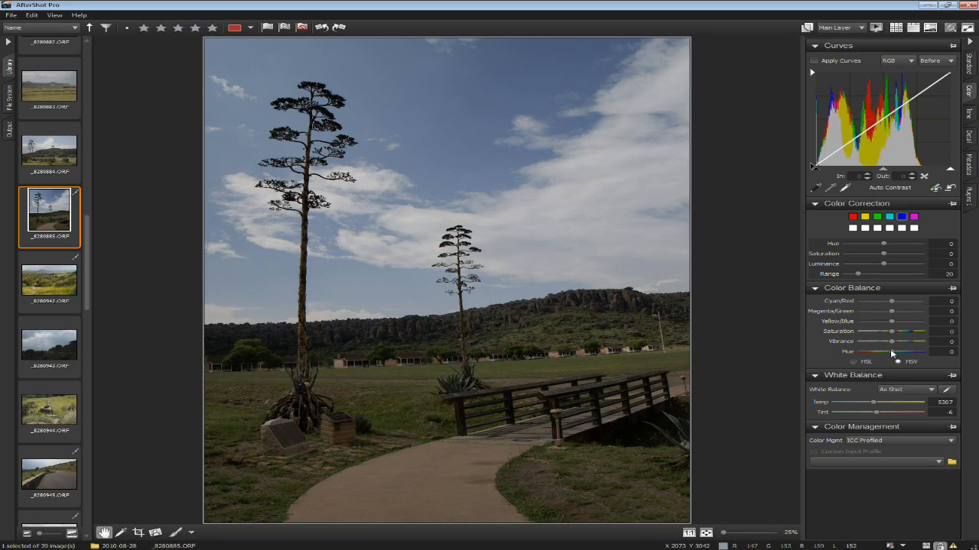
- Return to the basic adjustments and set the agave photo's white balance to Sunny, previewing Cloudy first
click(969, 67)
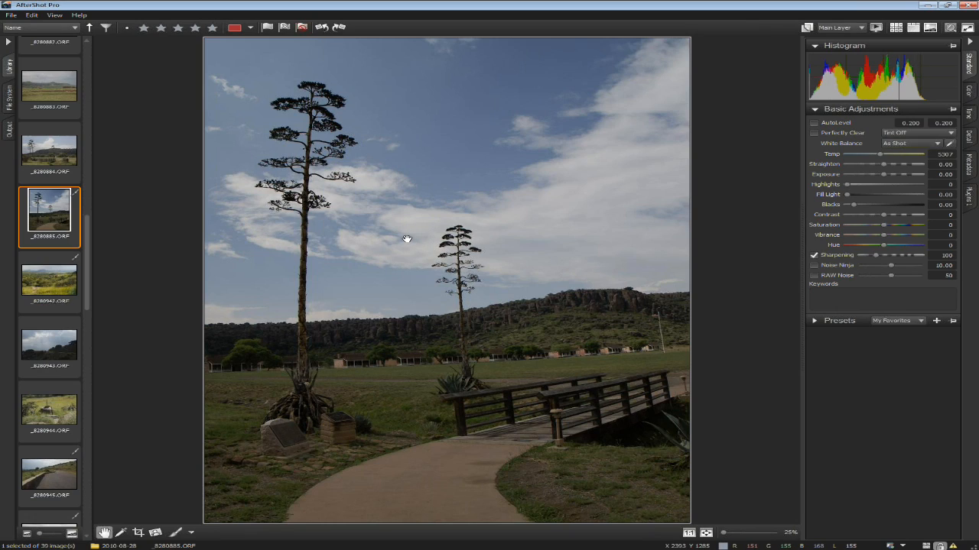
click(938, 144)
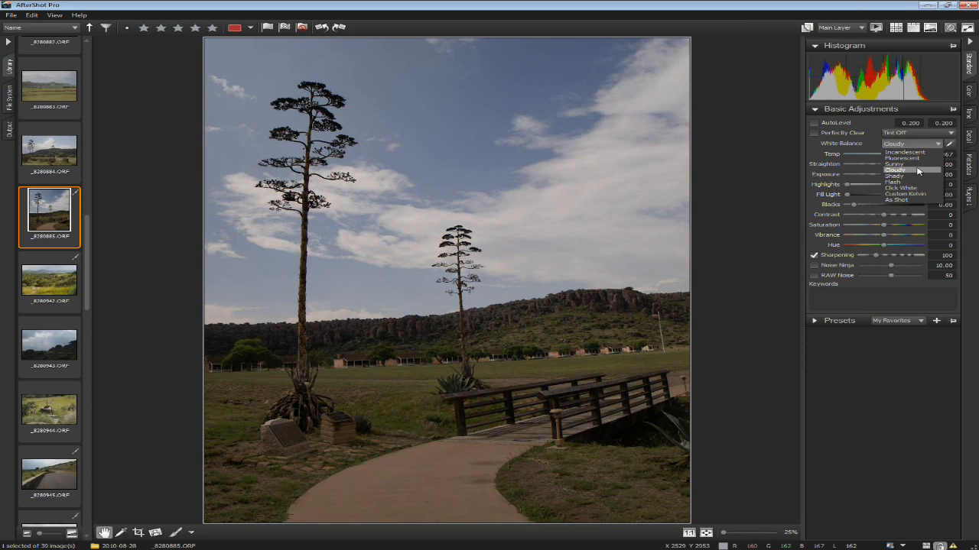
click(914, 163)
drag(86, 275, 86, 243)
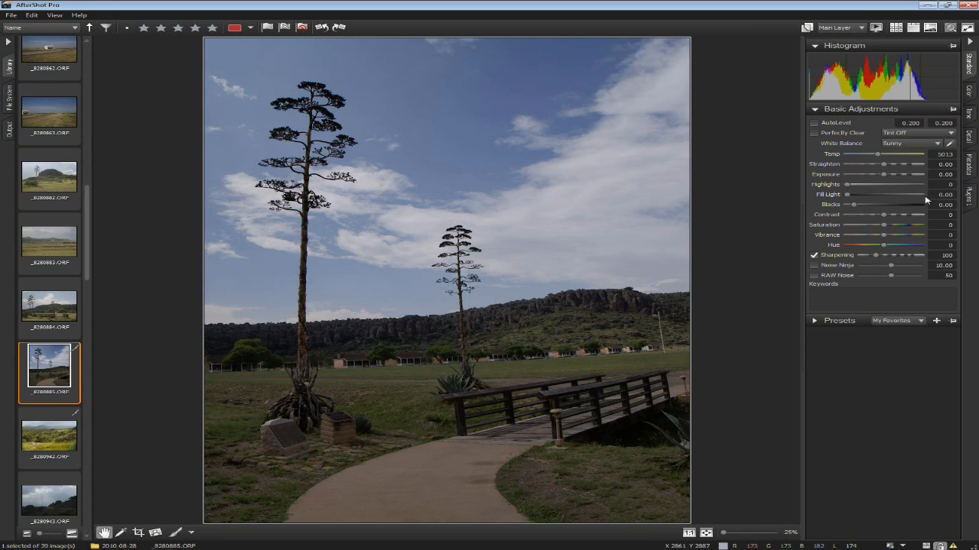
- Try the Shady, Cloudy and Flash white balance presets on the agave photo
click(913, 143)
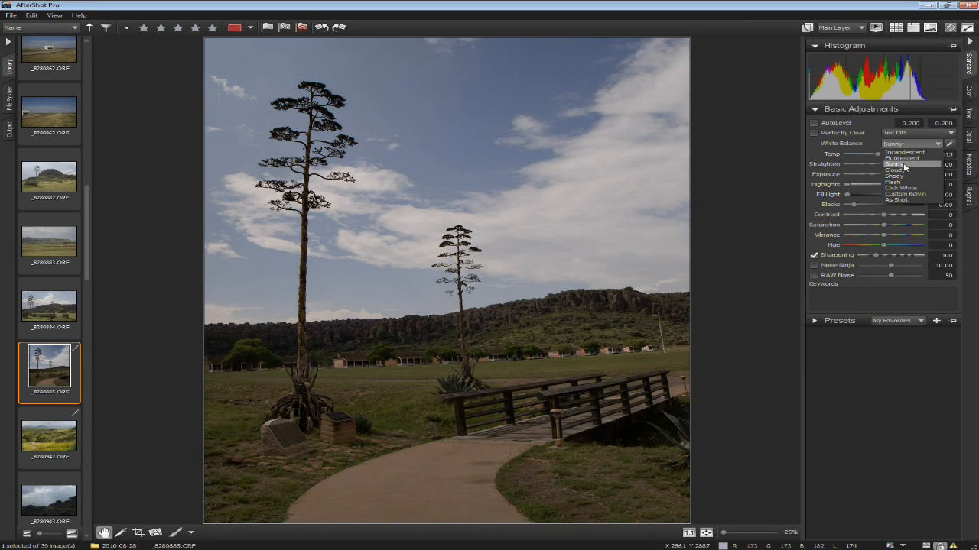
click(904, 177)
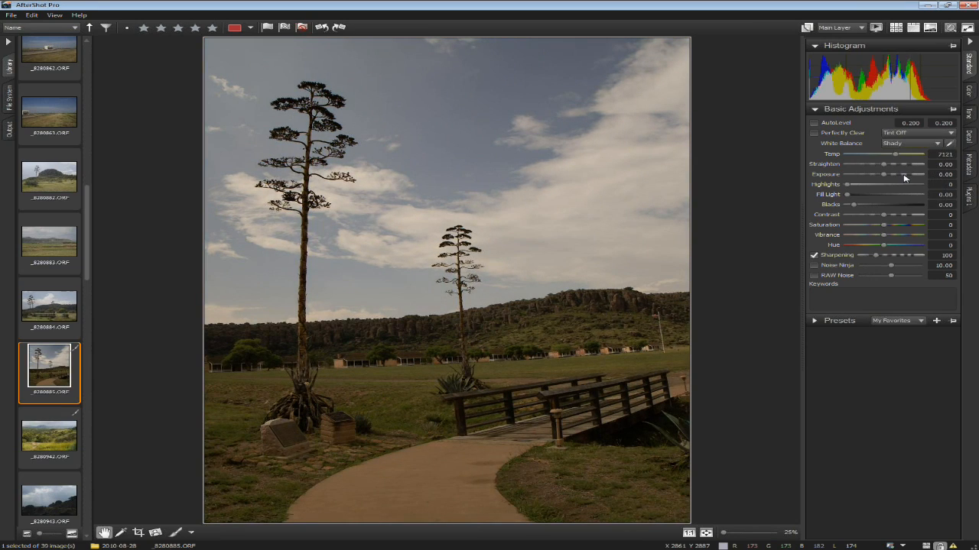
scroll(908, 149, up, 1)
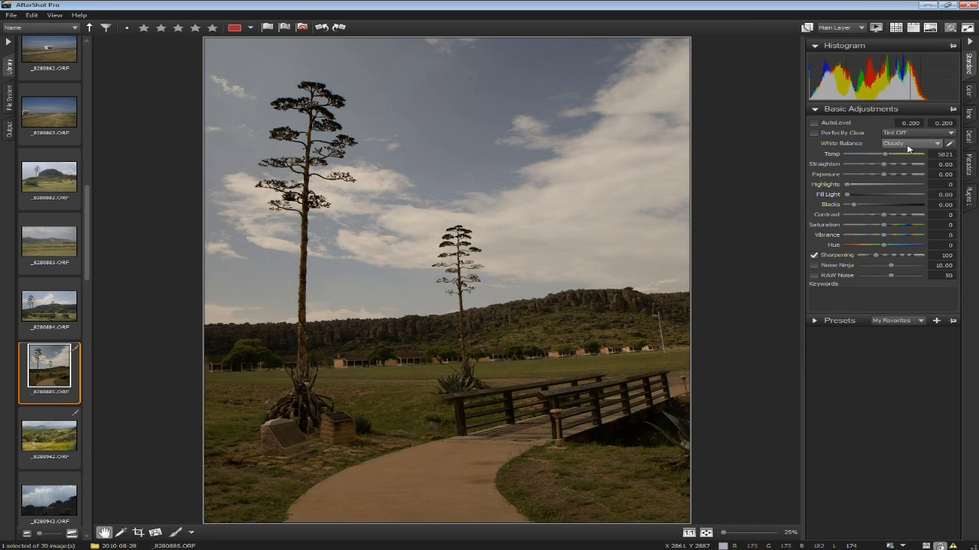
scroll(909, 149, up, 1)
click(909, 147)
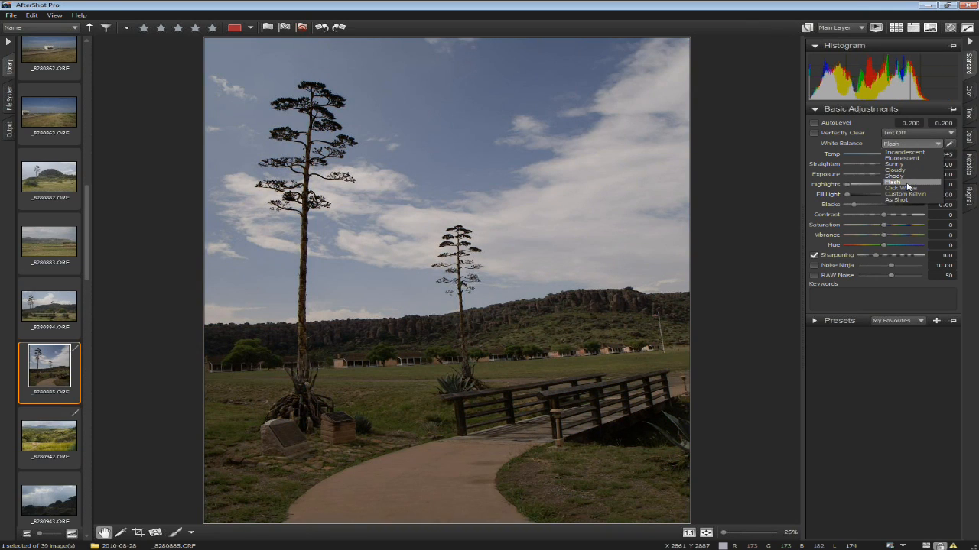
click(909, 183)
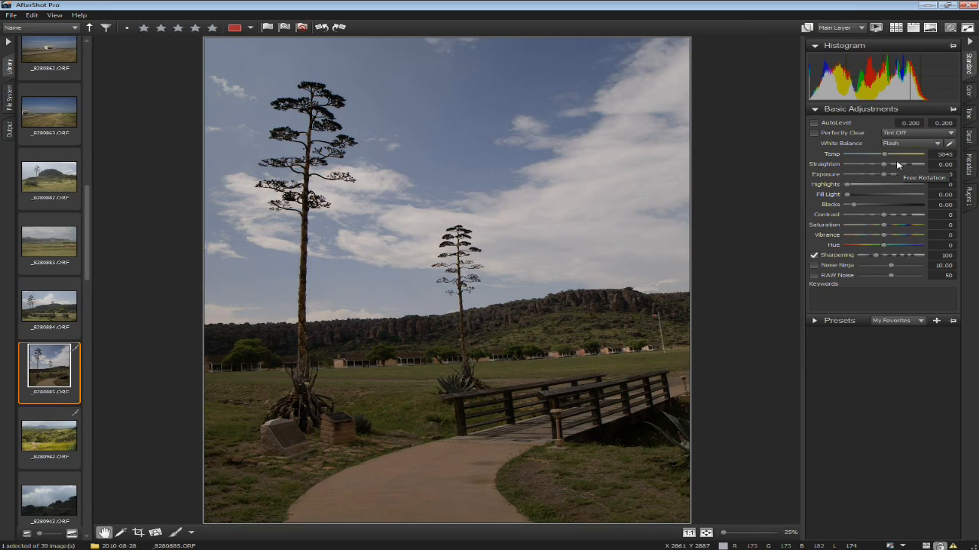
- Reset the agave photo's white balance to As Shot and lower its color temperature to 4971
double_click(856, 146)
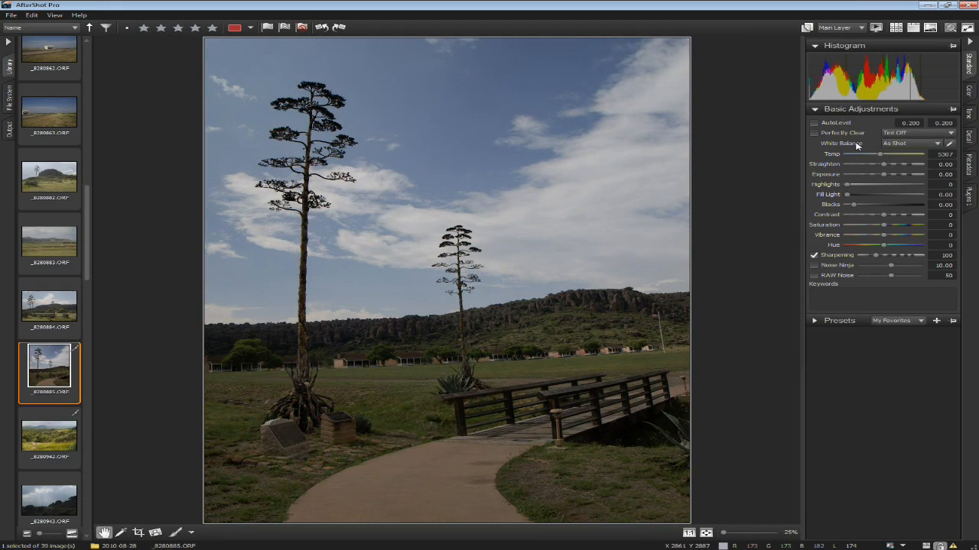
mouse_move(880, 156)
mouse_down()
mouse_move(888, 157)
mouse_move(878, 155)
mouse_up()
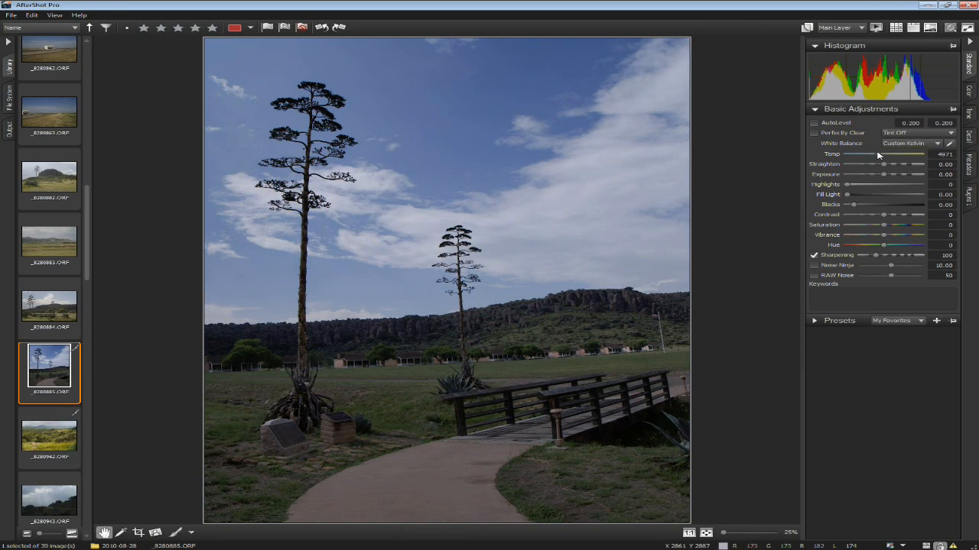
- Try a warmer color temperature of 7096 on the agave photo, and reset its white balance to As Shot
drag(878, 155, 894, 157)
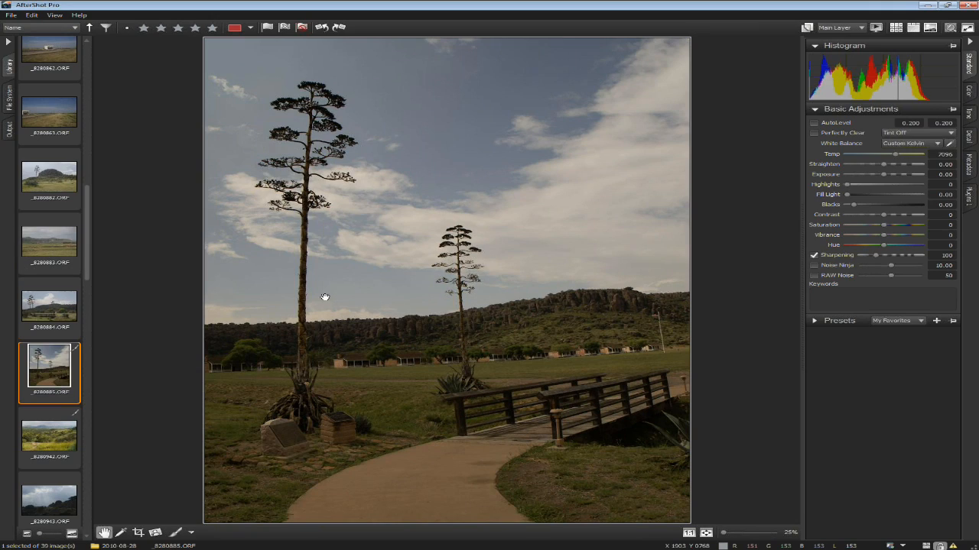
click(841, 144)
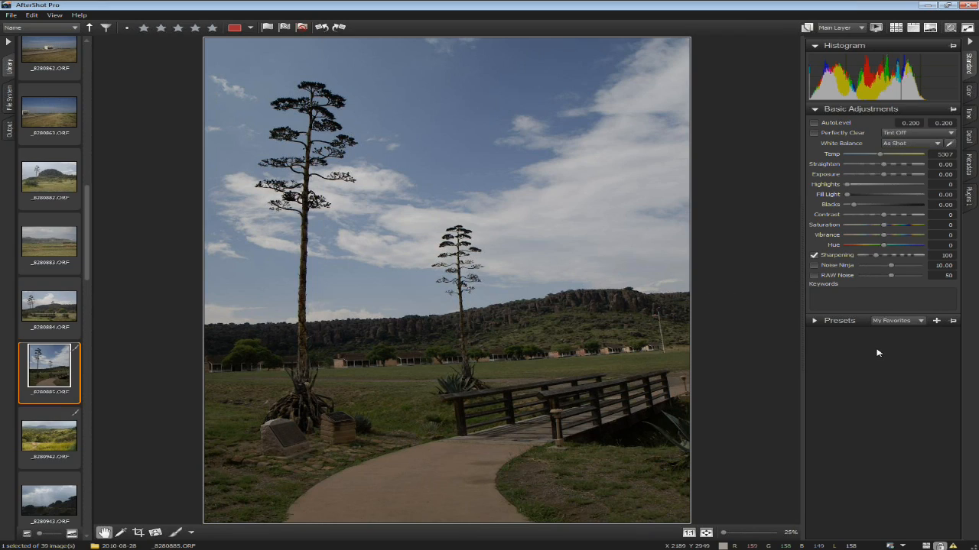
- Apply Perfectly Clear to the agave photo, trying the Tint Min option before returning to Tint Off
click(841, 133)
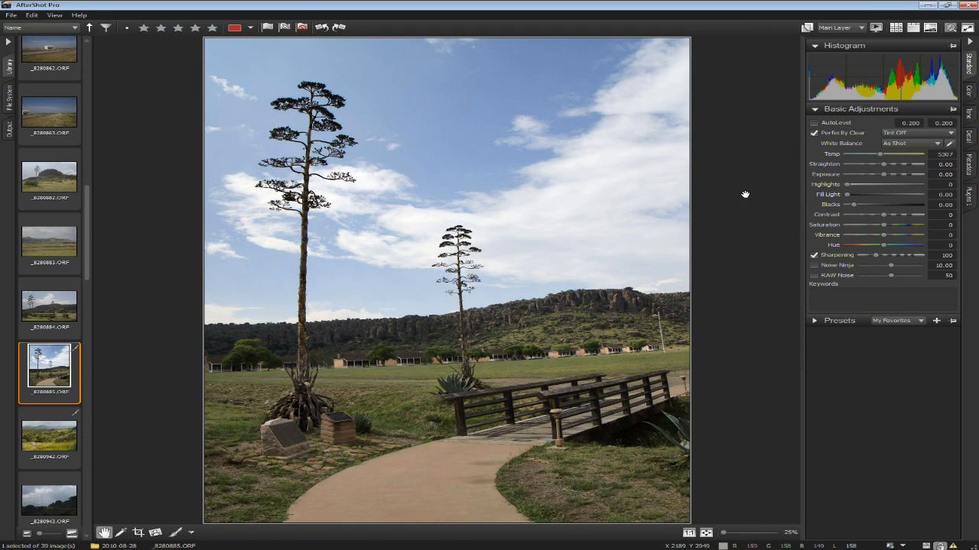
click(814, 133)
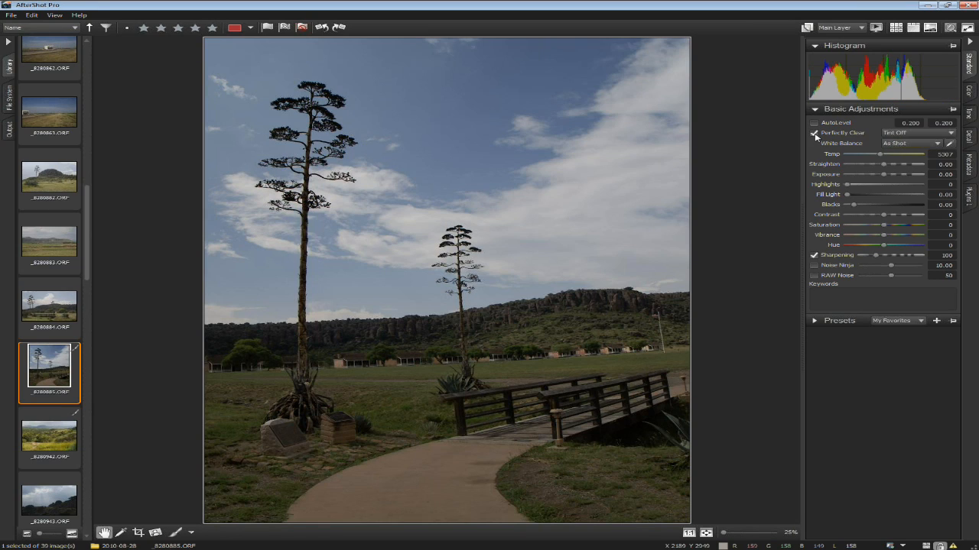
click(814, 133)
click(896, 133)
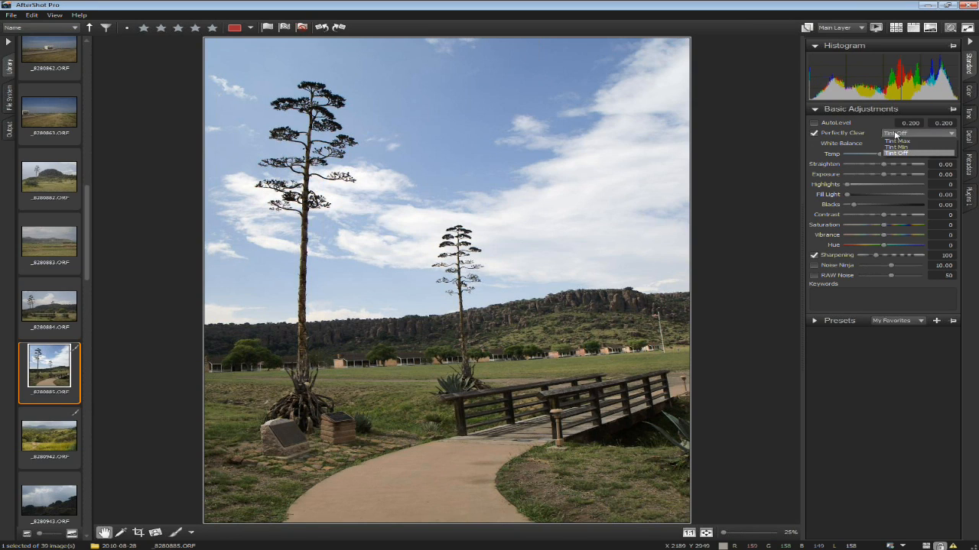
click(898, 147)
click(910, 134)
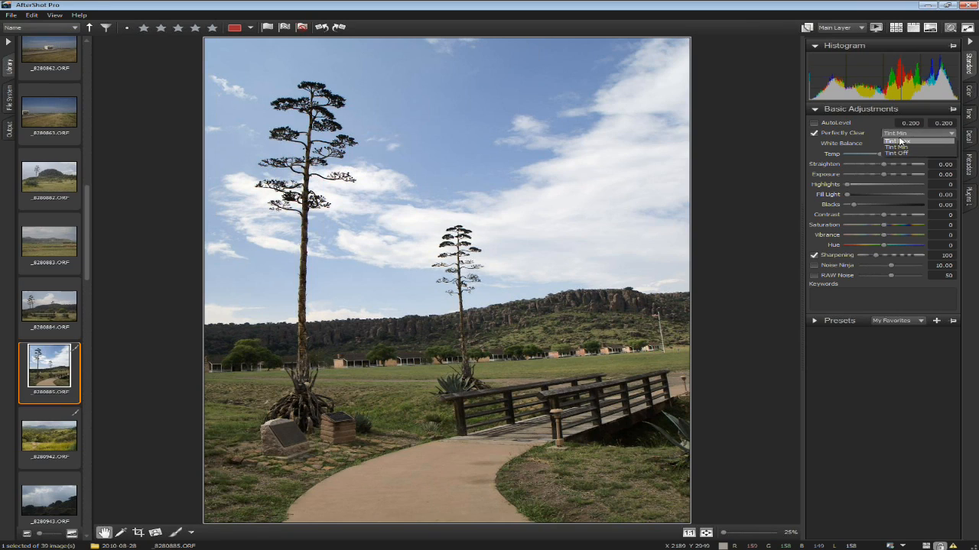
click(906, 153)
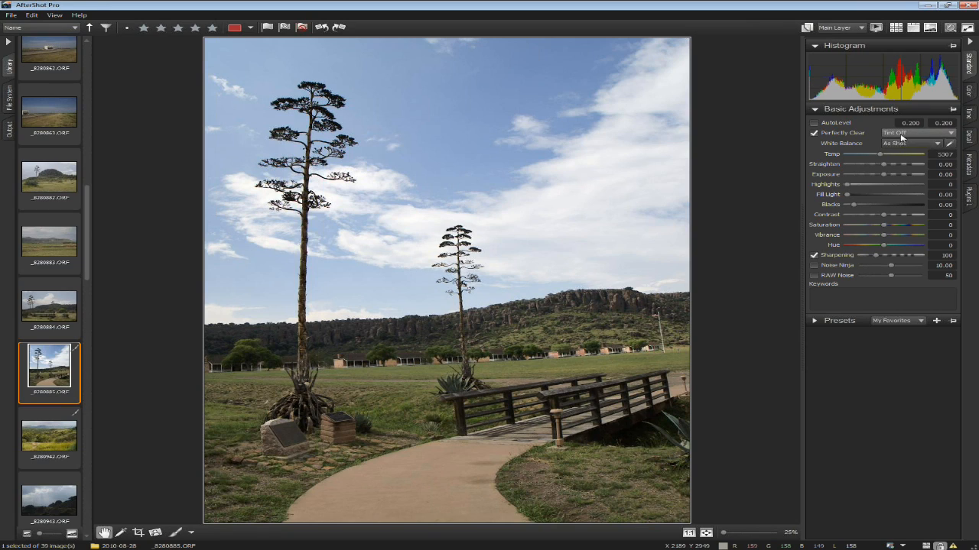
- Compare the agave photo with and without Perfectly Clear, leaving the correction enabled
click(818, 133)
click(818, 133)
click(814, 134)
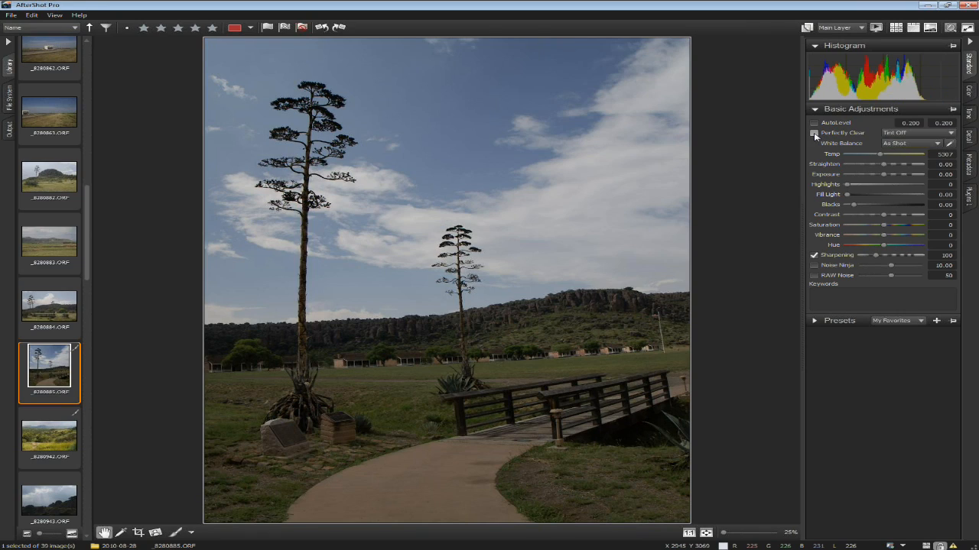
click(815, 133)
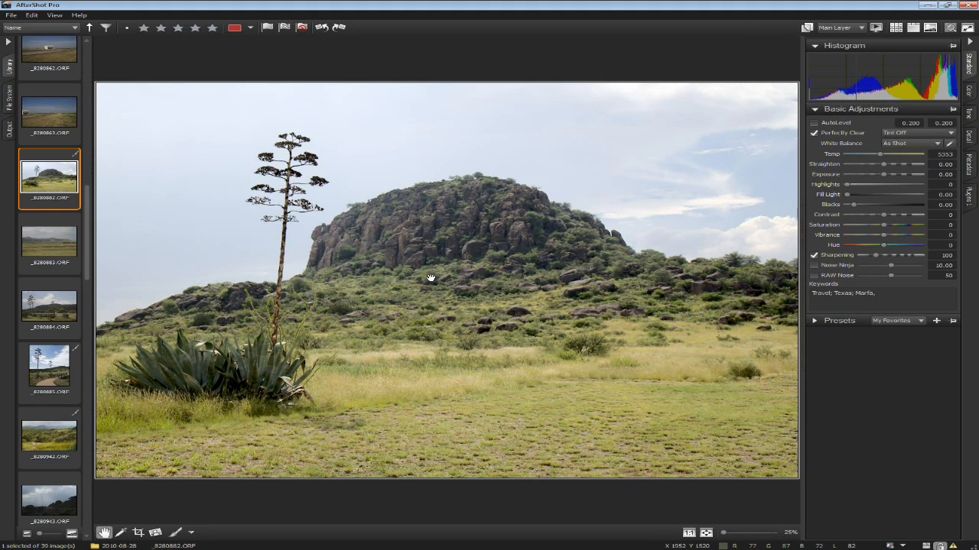
- Compare the rocky hill photo _8280882.ORF with and without Perfectly Clear, leaving the correction enabled
click(815, 134)
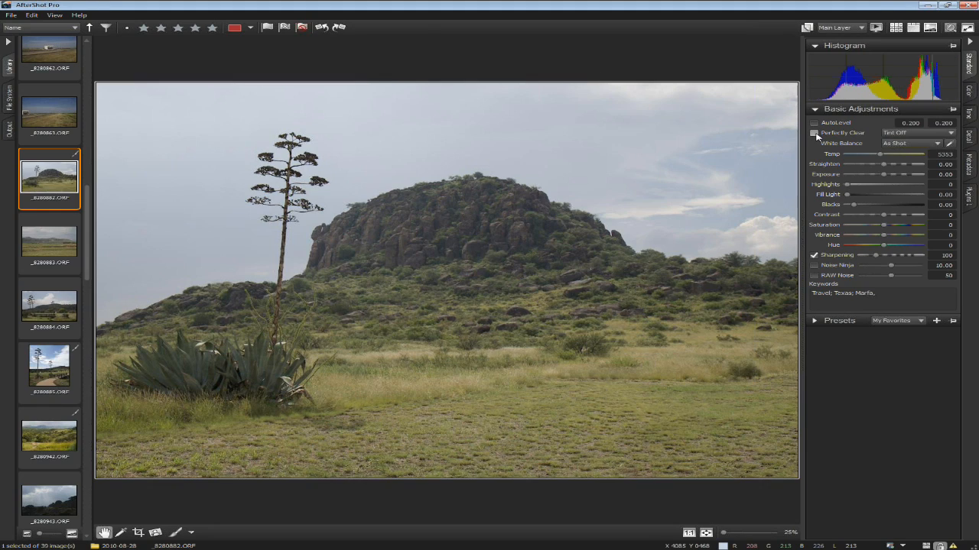
click(815, 134)
click(815, 133)
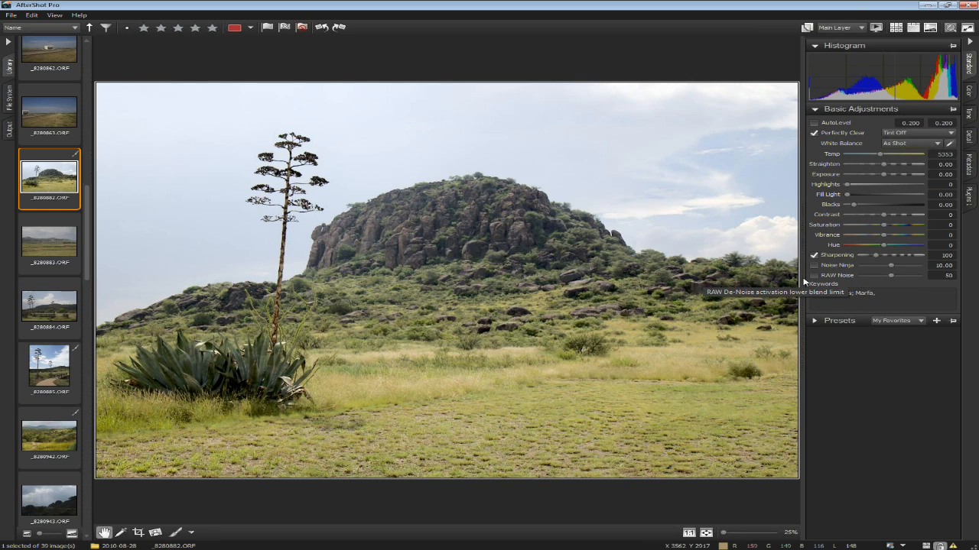
- Open the dark road photo _8280972.ORF, raise its Fill Light to 1.58 and check the mountain with the magnifier
drag(87, 235, 90, 365)
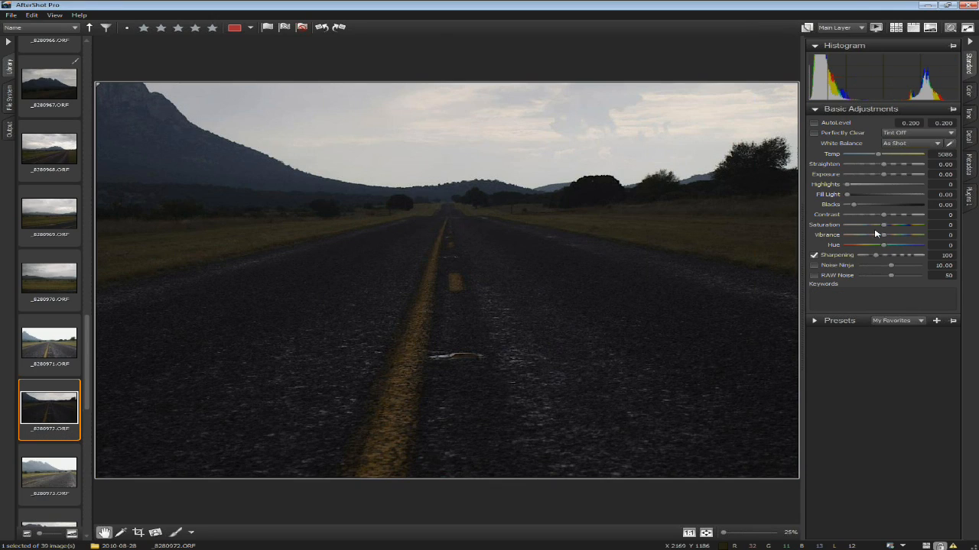
drag(847, 194, 894, 198)
key(F5)
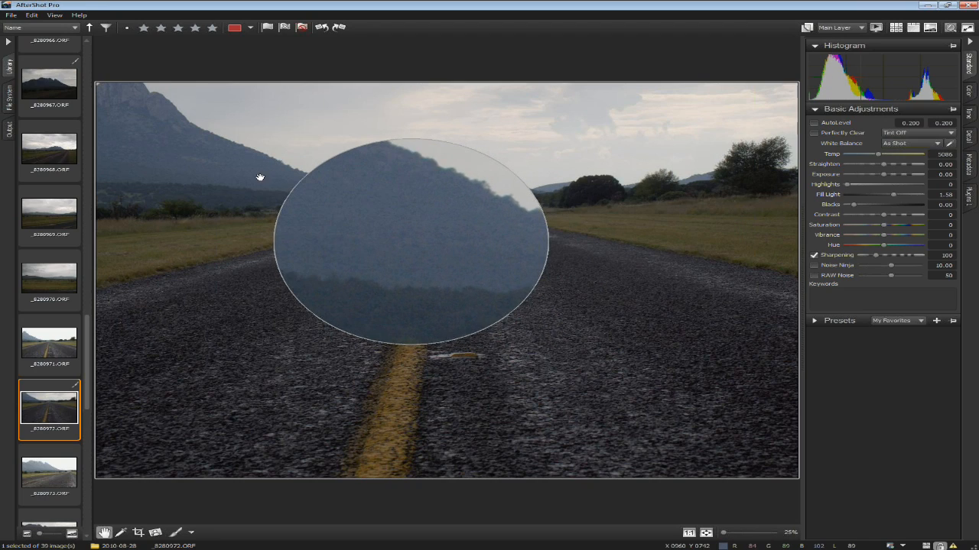
key(F5)
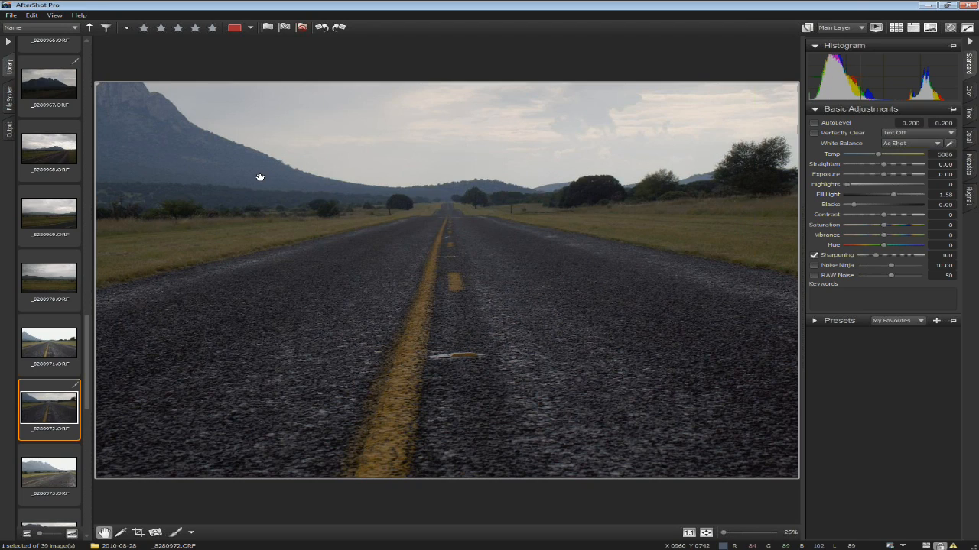
- Reset the road photo's Fill Light to its default, and raise it again to 2.10 while viewing the mountain at 100%
click(325, 226)
drag(322, 233, 450, 214)
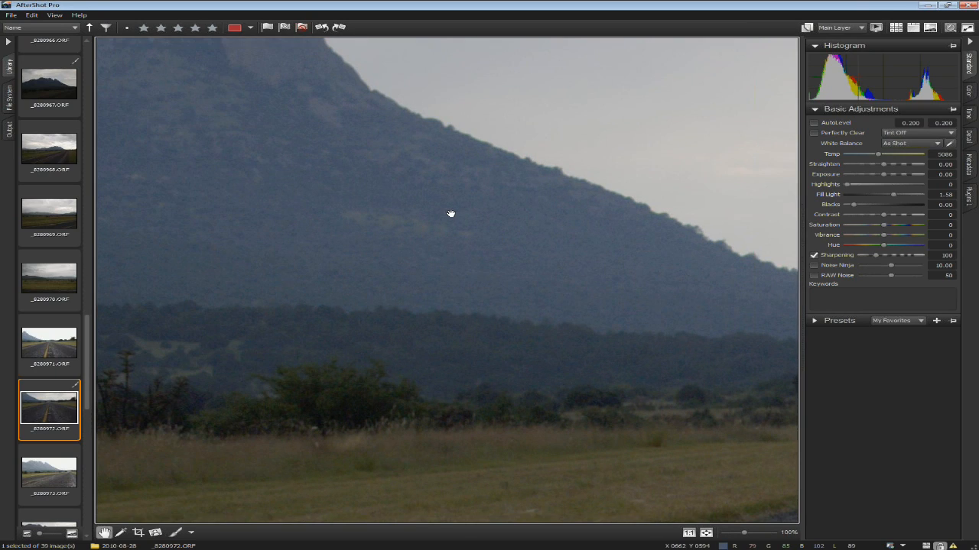
double_click(830, 195)
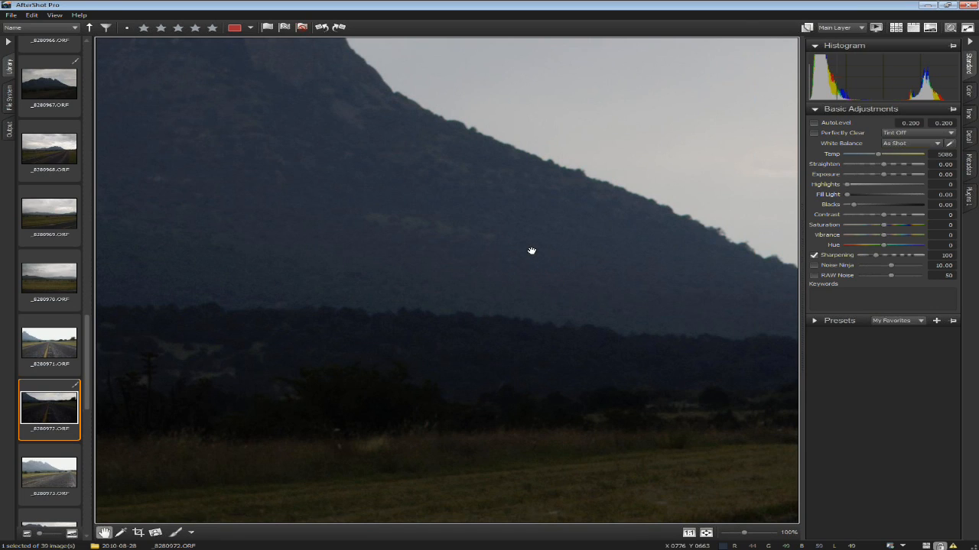
drag(530, 255, 535, 299)
drag(847, 195, 911, 197)
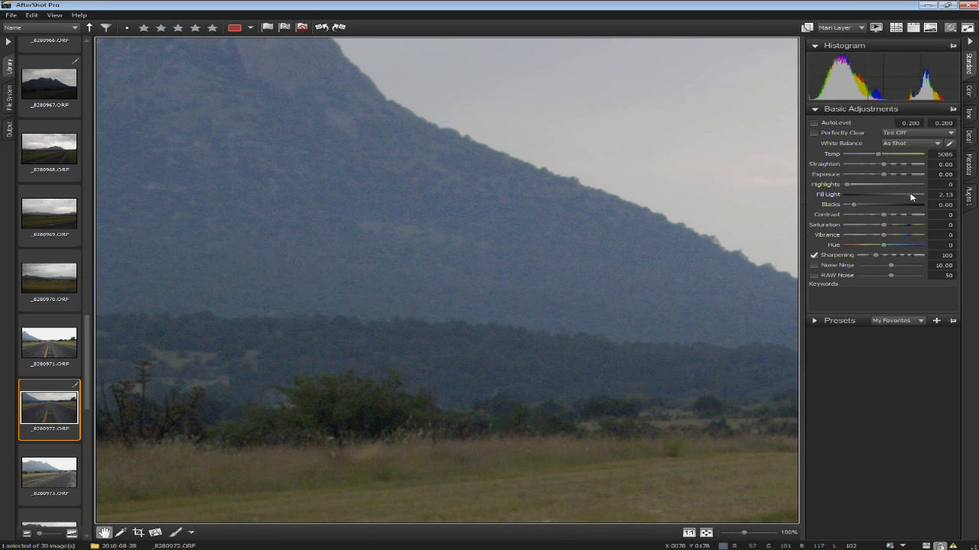
click(903, 197)
- Raise the road photo's Sharpening to 309
drag(430, 278, 413, 263)
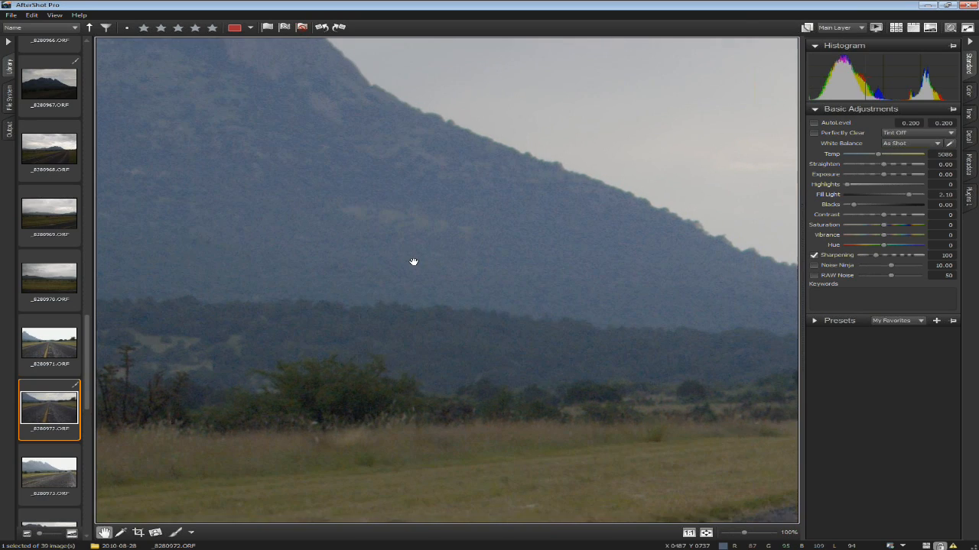
drag(443, 323, 433, 322)
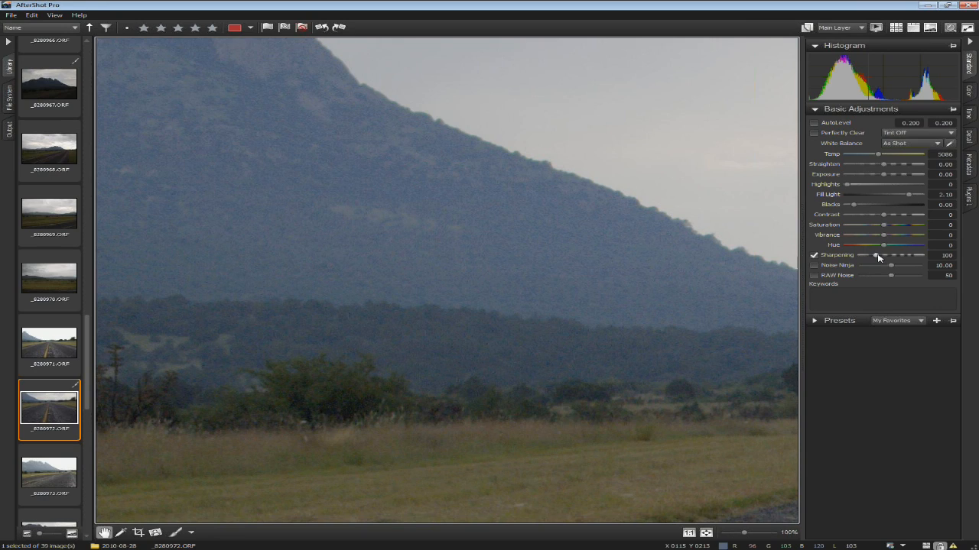
drag(876, 255, 905, 255)
click(908, 256)
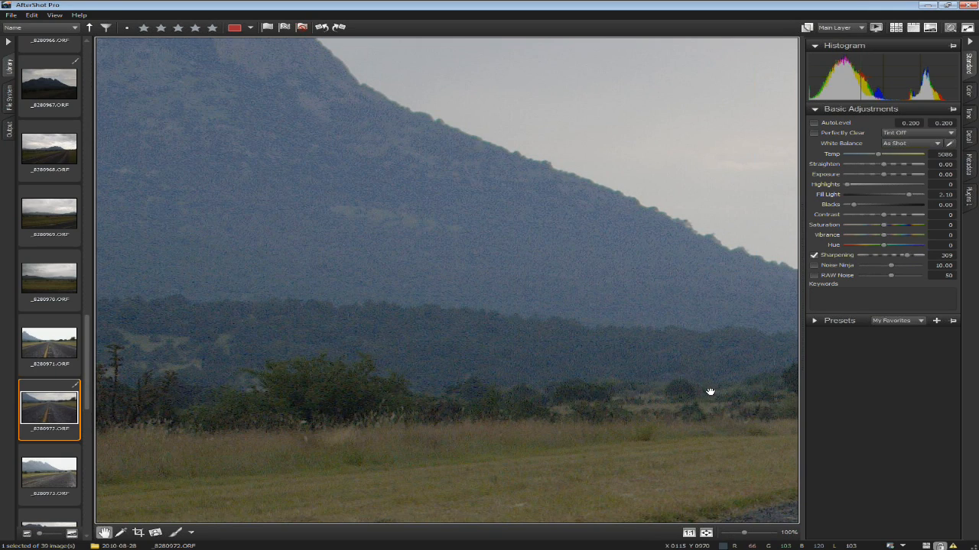
- Check the sharpening on the road surface and mountain, and reduce Sharpening to 264 and further to 206
drag(709, 392, 374, 155)
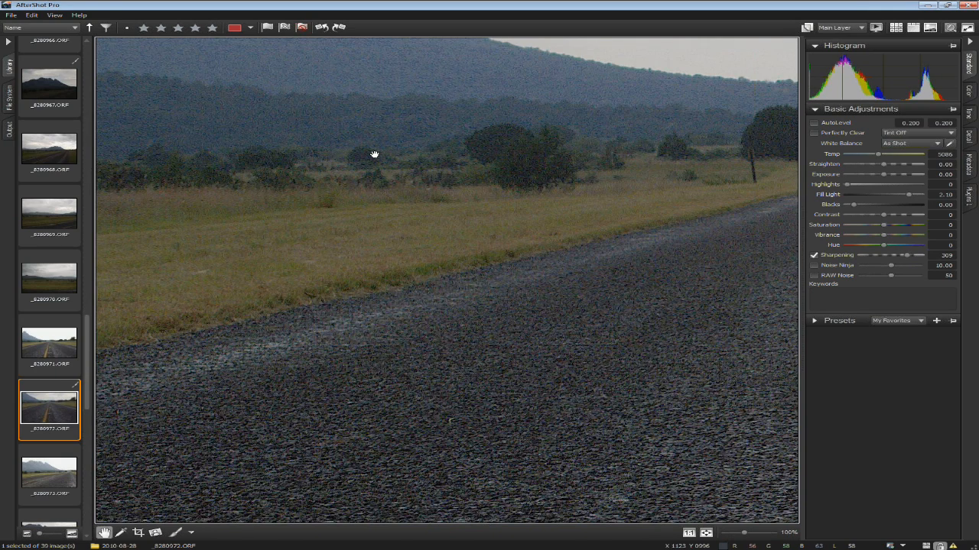
drag(714, 336, 402, 136)
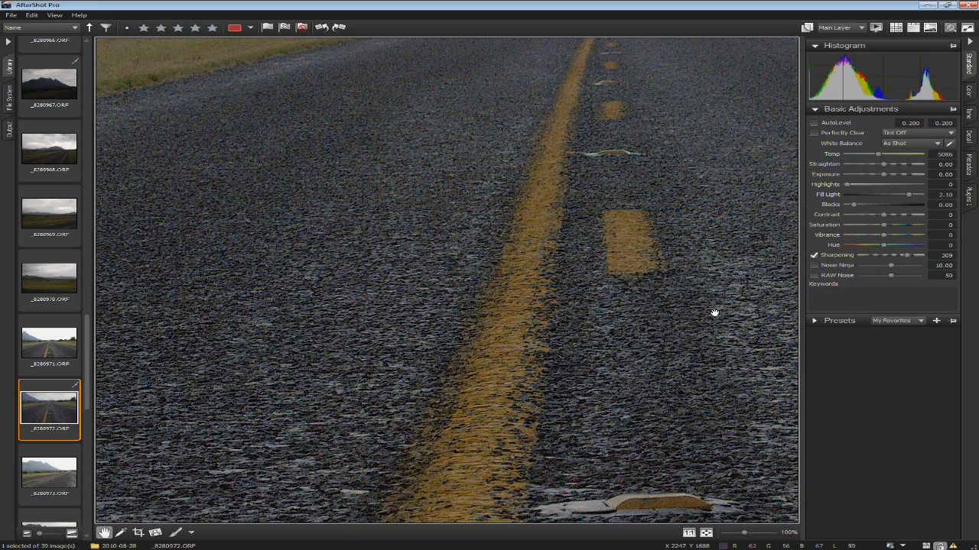
drag(714, 312, 558, 384)
drag(916, 253, 898, 261)
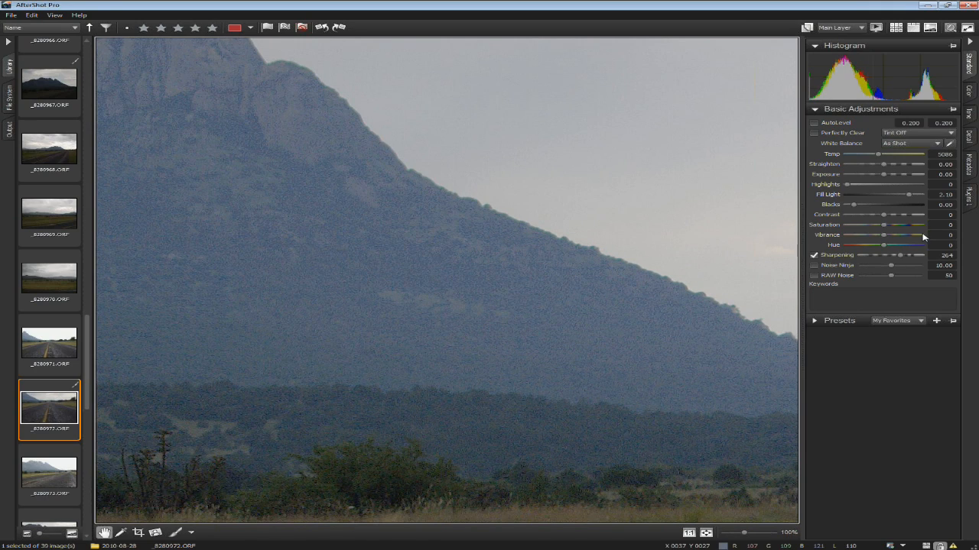
drag(900, 256, 885, 261)
- Enable Noise Ninja on the road photo and raise its strength to 12.37
drag(452, 299, 411, 275)
click(814, 265)
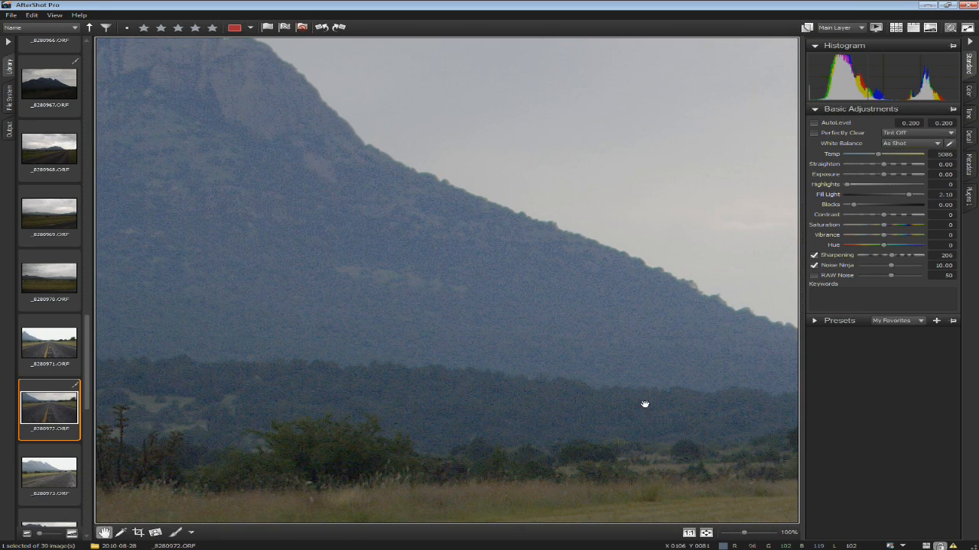
mouse_move(892, 266)
mouse_down()
mouse_move(881, 270)
mouse_move(897, 267)
mouse_up()
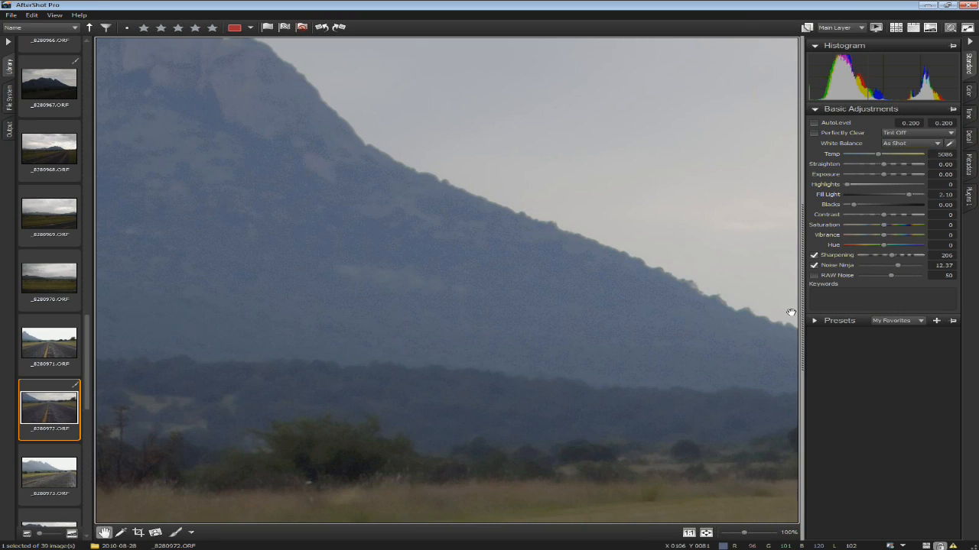
- Lower the Noise Ninja strength, trying 3.09 and 5.36 before settling on 4.33
drag(623, 283, 460, 167)
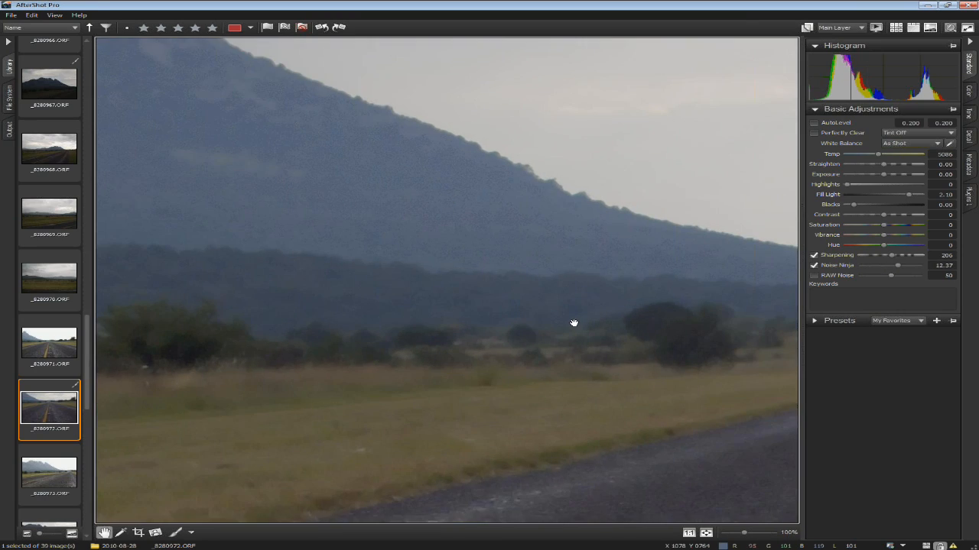
drag(574, 323, 594, 345)
drag(897, 265, 872, 269)
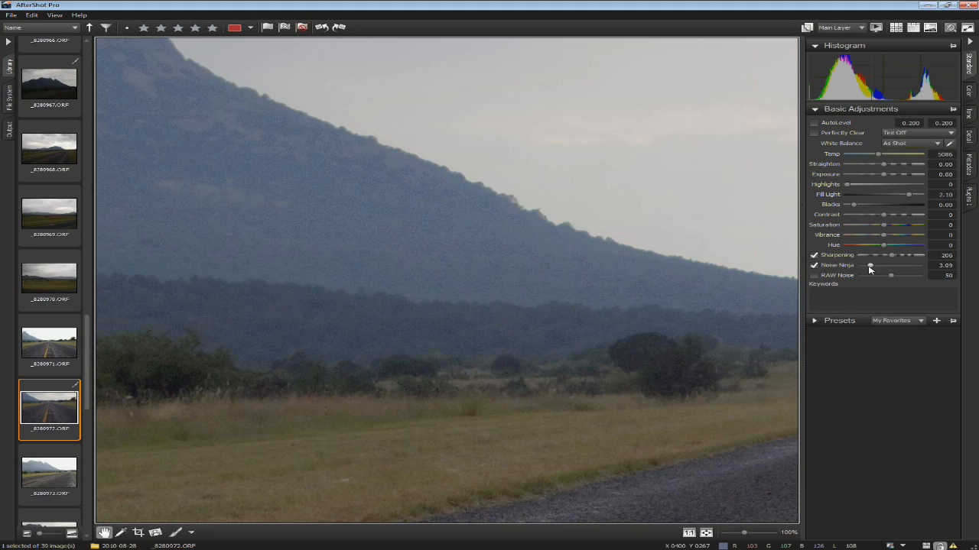
drag(870, 267, 876, 267)
drag(874, 265, 873, 267)
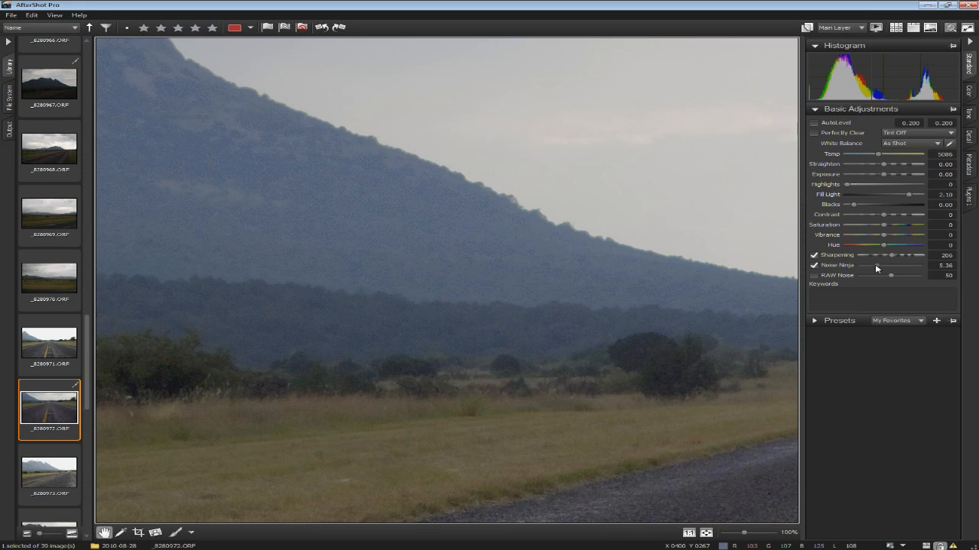
- Check the noise reduction across the road photo, turn off Noise Ninja and reset all of the photo's adjustments
click(506, 323)
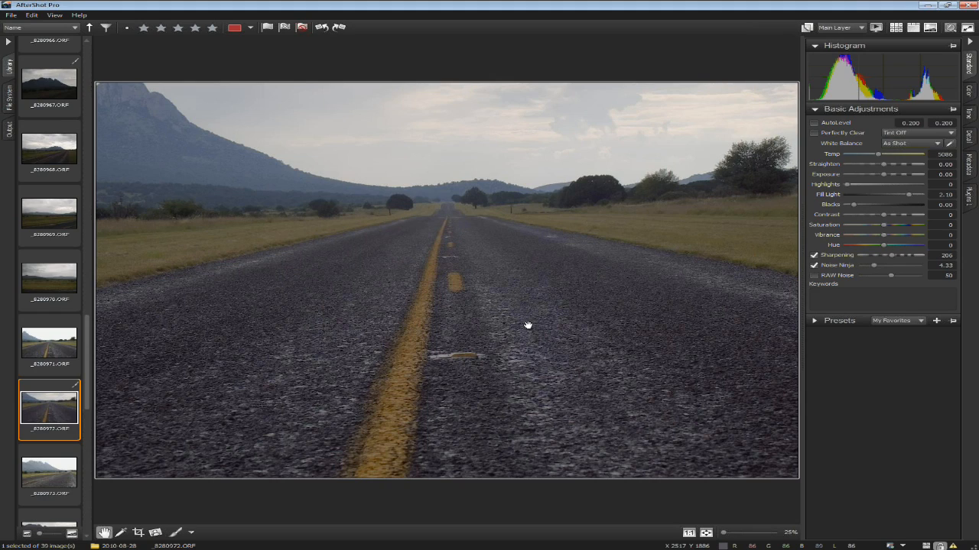
click(691, 252)
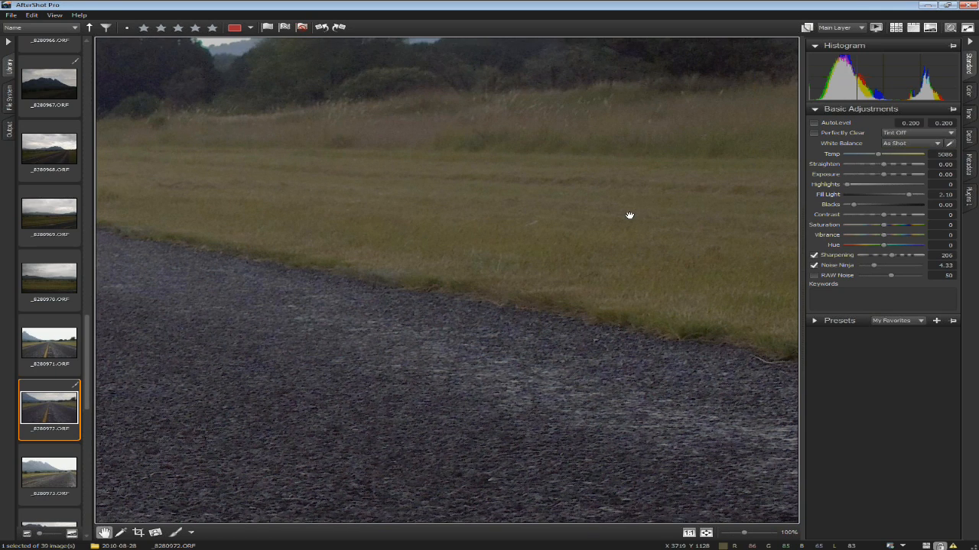
scroll(640, 350, down, 2)
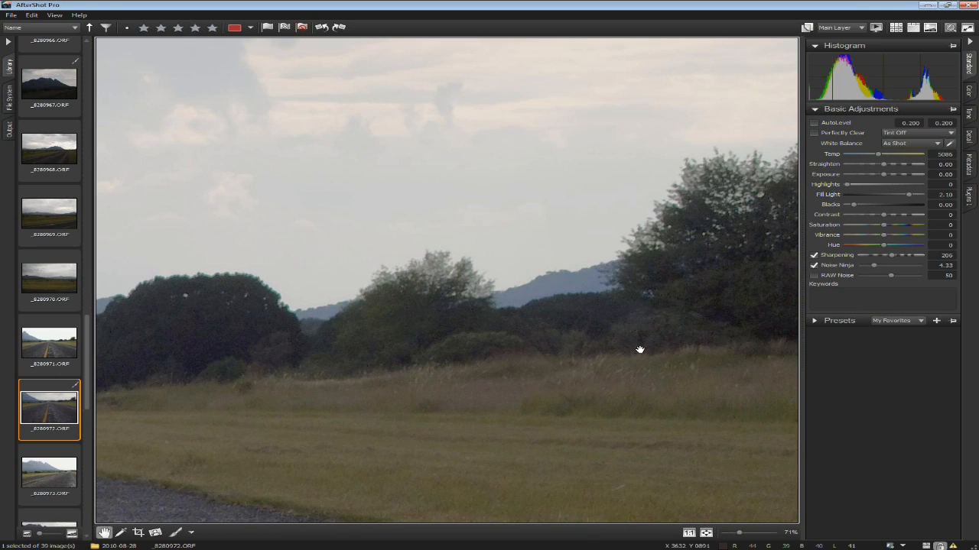
scroll(640, 349, down, 1)
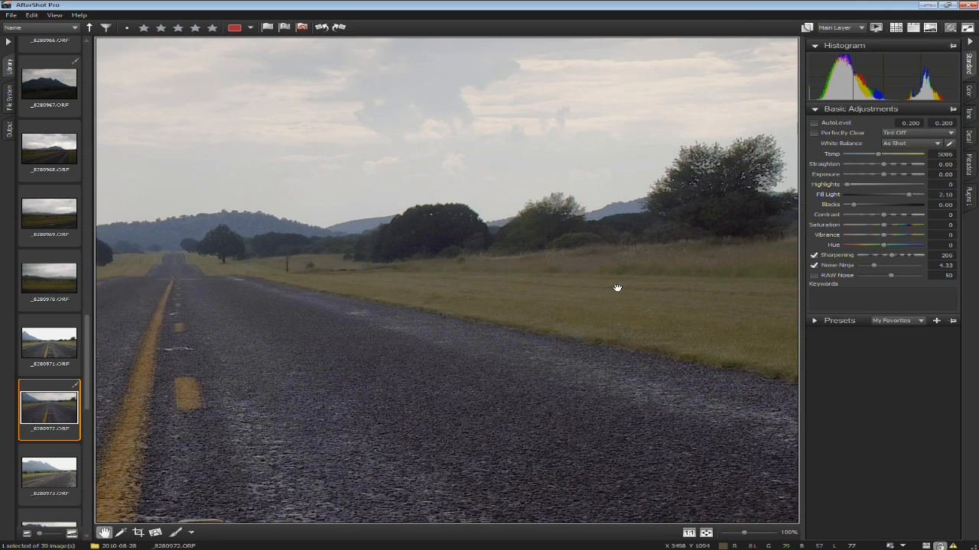
scroll(615, 297, up, 1)
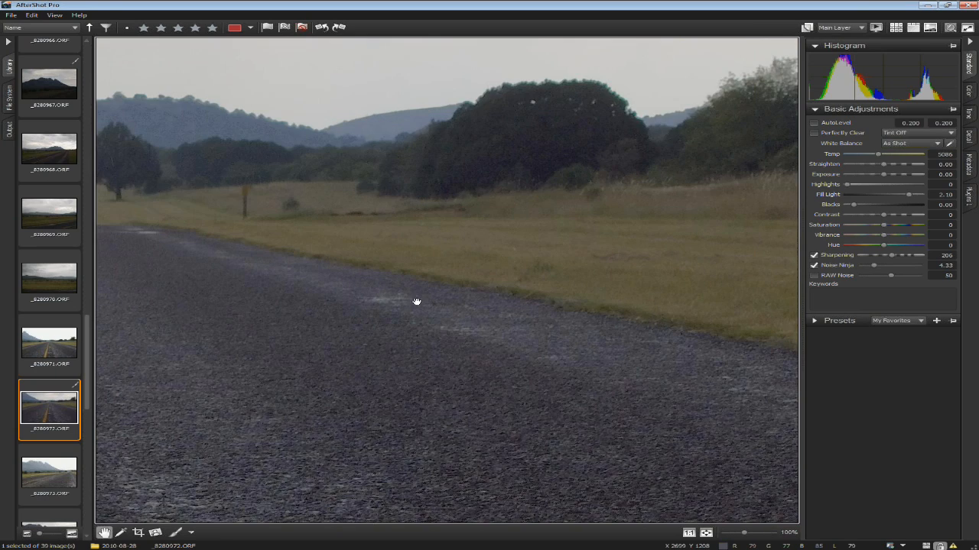
click(415, 301)
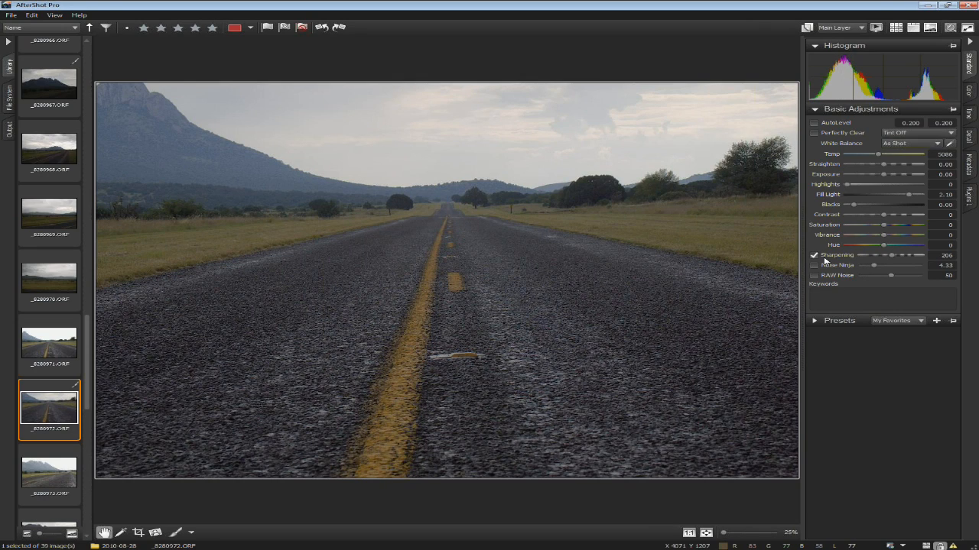
key(ctrl+r)
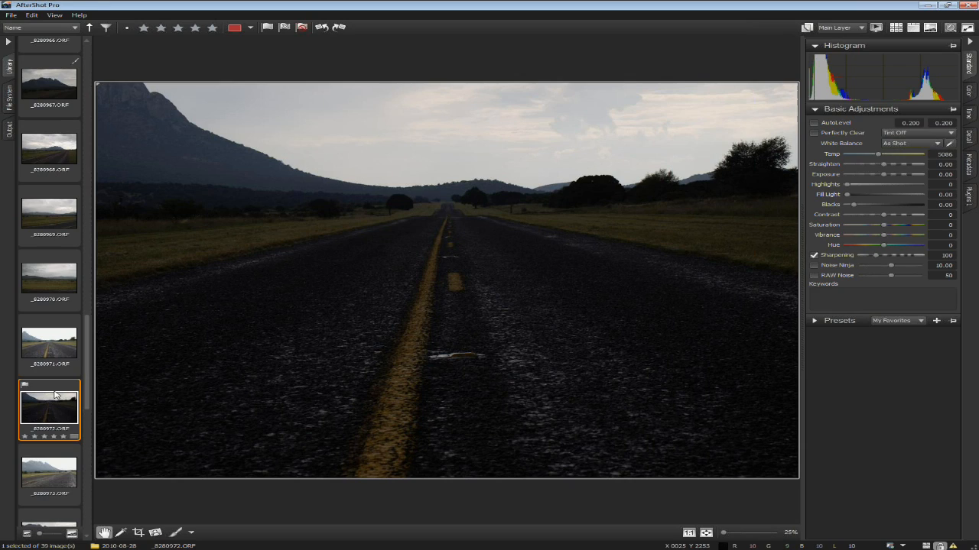
- Browse the photo thumbnails and open the mountain photo _8280967.ORF
scroll(64, 479, down, 1)
scroll(65, 479, down, 5)
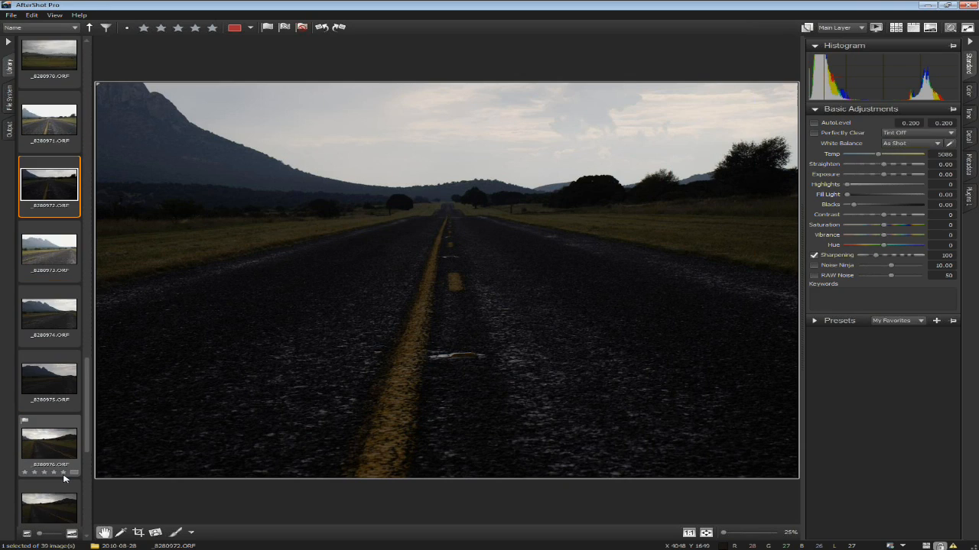
scroll(53, 430, down, 2)
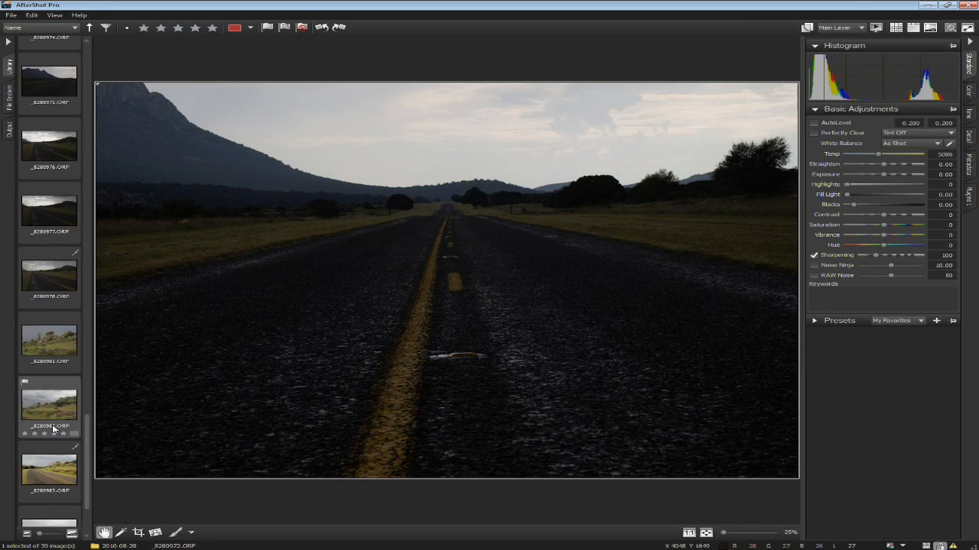
scroll(53, 430, up, 8)
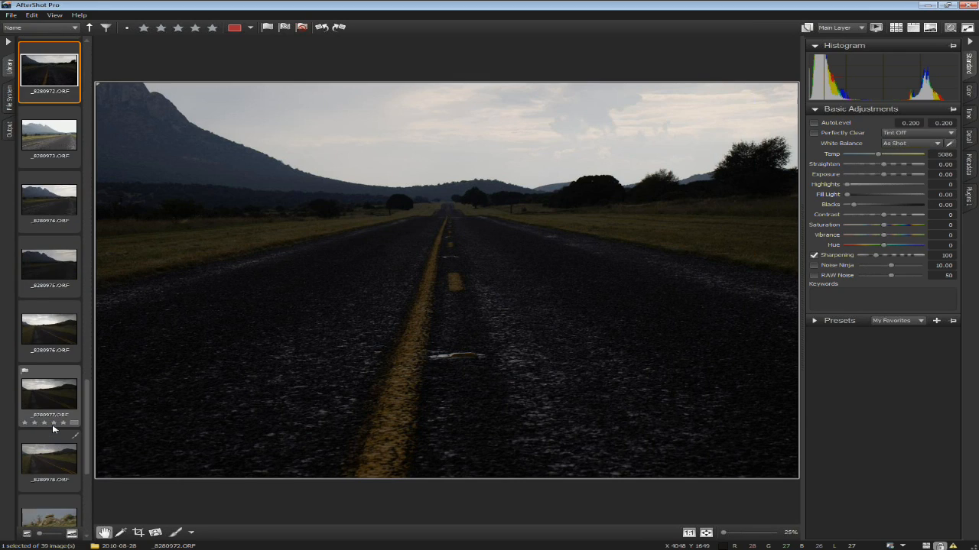
scroll(53, 412, up, 2)
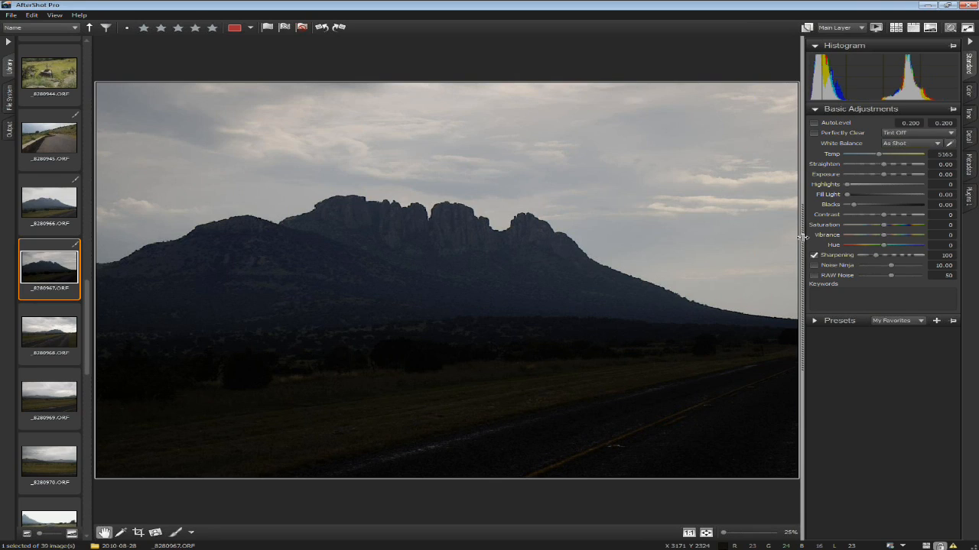
- Try Fill Light on the whole mountain photo at 1.98, 2.15 and 0.48, inspect the dark foreground, and reset it
drag(846, 195, 906, 195)
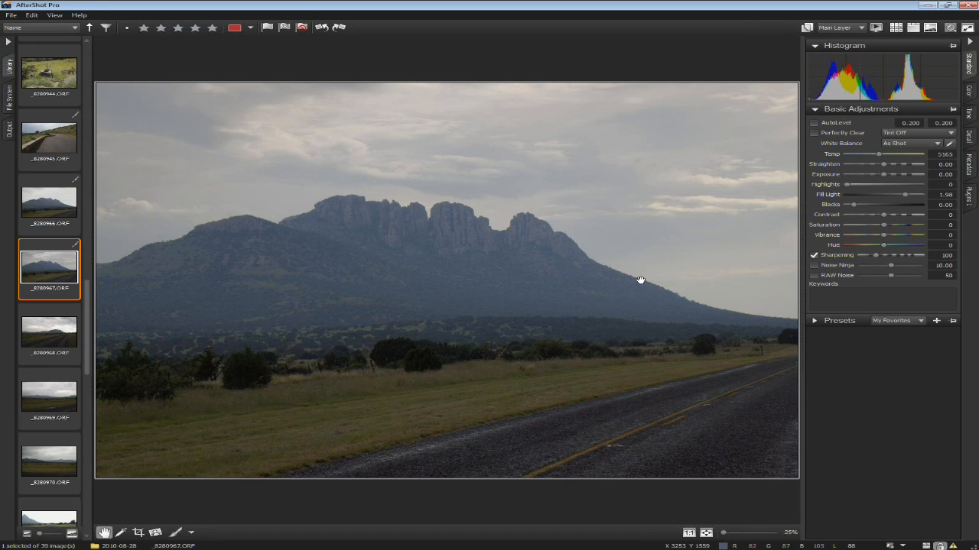
double_click(831, 196)
drag(847, 196, 910, 197)
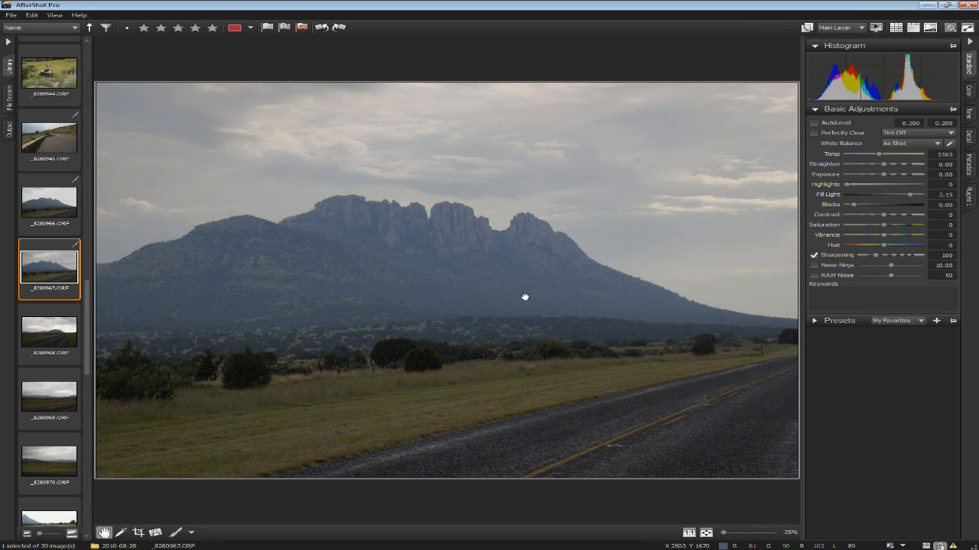
drag(886, 198, 852, 203)
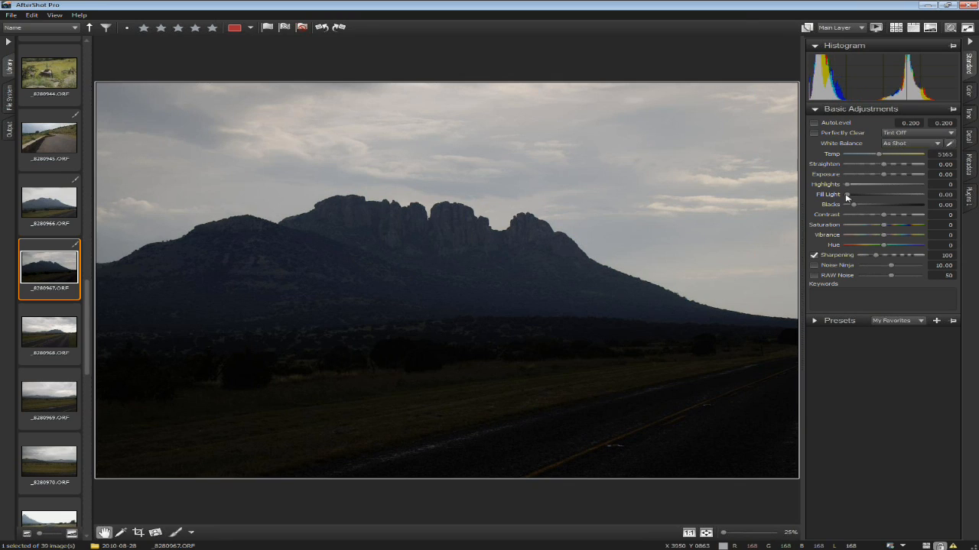
drag(871, 193, 863, 200)
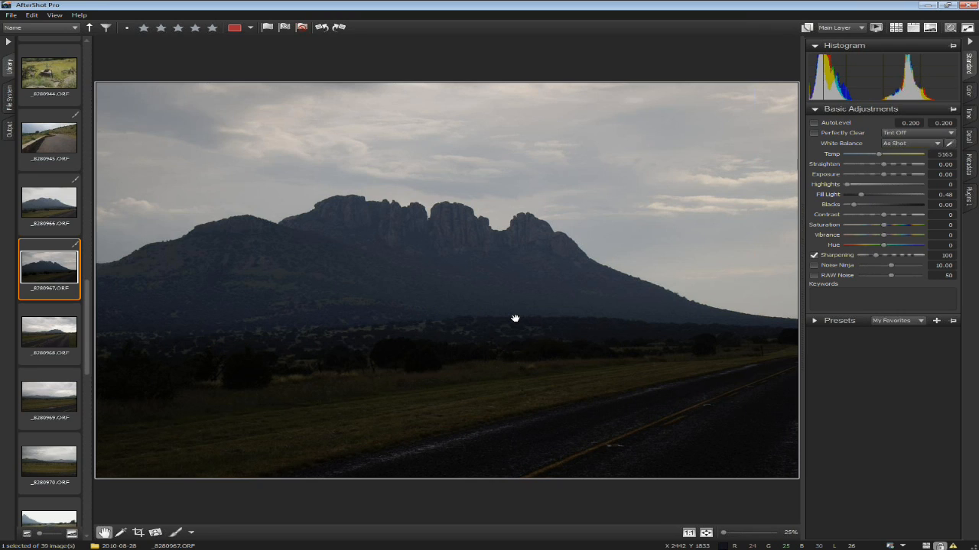
click(562, 310)
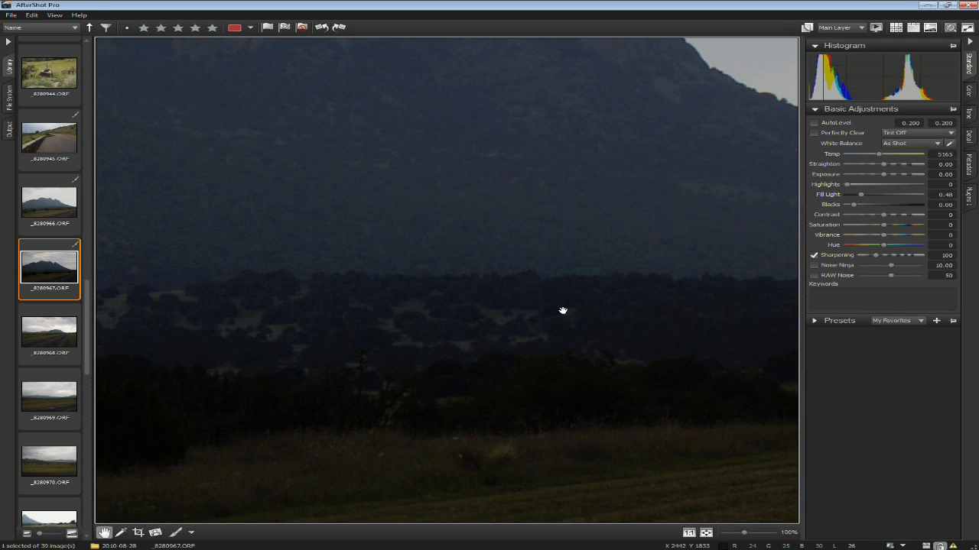
click(563, 311)
- Show the Layers window below the adjustments and add an adjustment layer
click(835, 28)
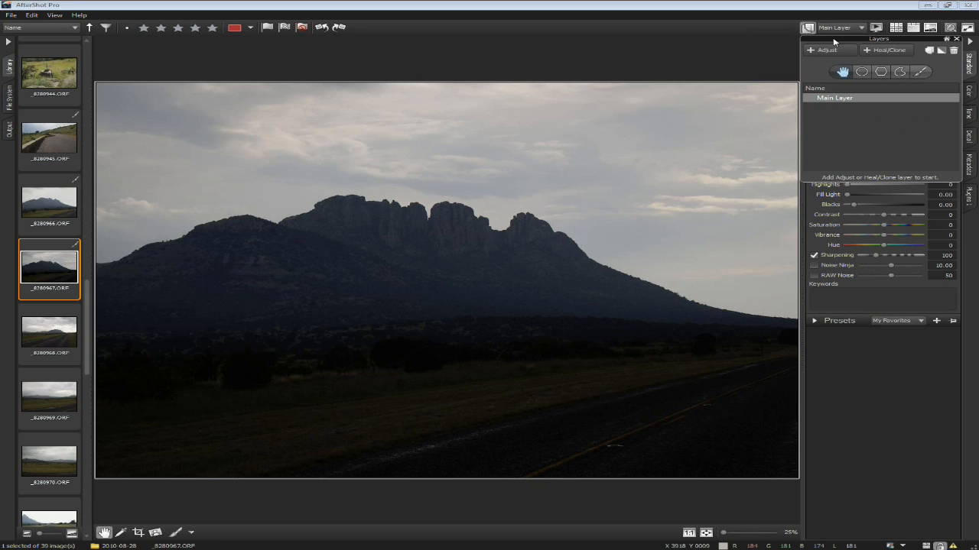
drag(835, 40, 839, 395)
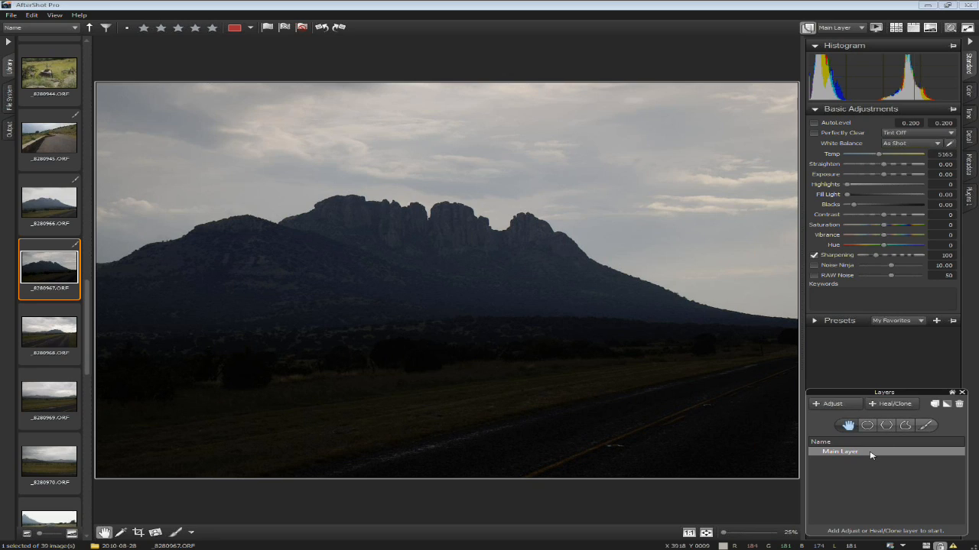
click(830, 404)
- Draw a closed curve region on the adjustment layer around the foreground, following the foot of the mountain and the photo's lower edge
click(903, 426)
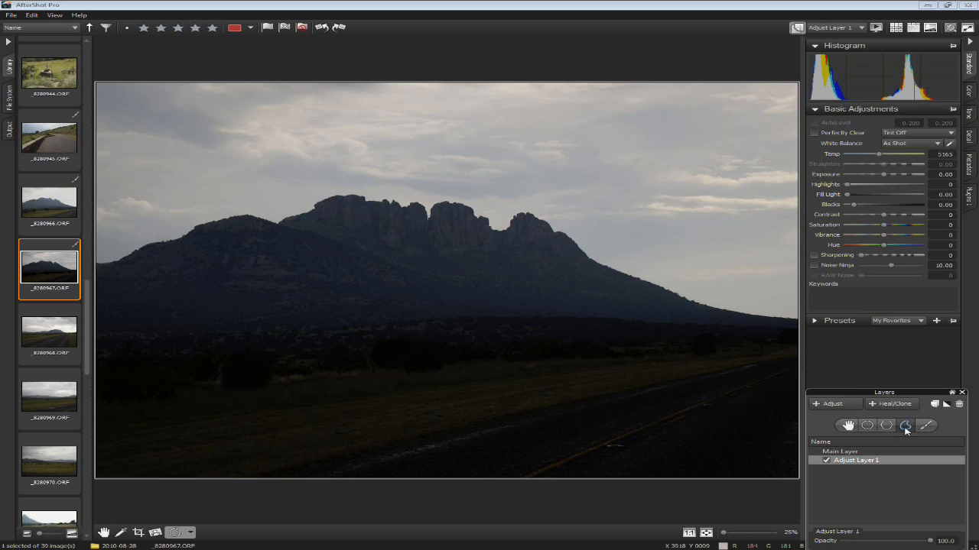
click(782, 327)
click(727, 326)
click(639, 323)
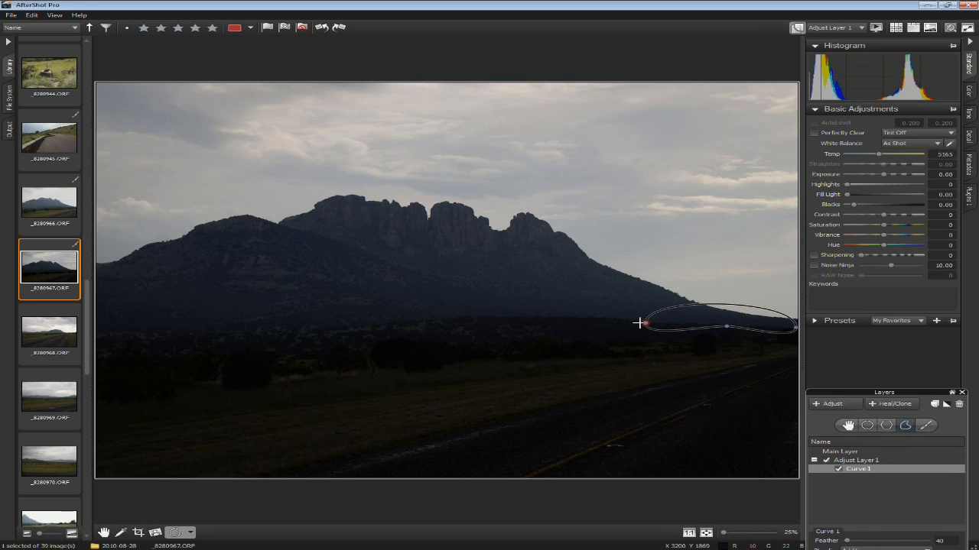
click(591, 319)
click(543, 314)
click(516, 313)
click(467, 313)
click(411, 323)
click(370, 326)
click(357, 330)
click(286, 341)
click(241, 351)
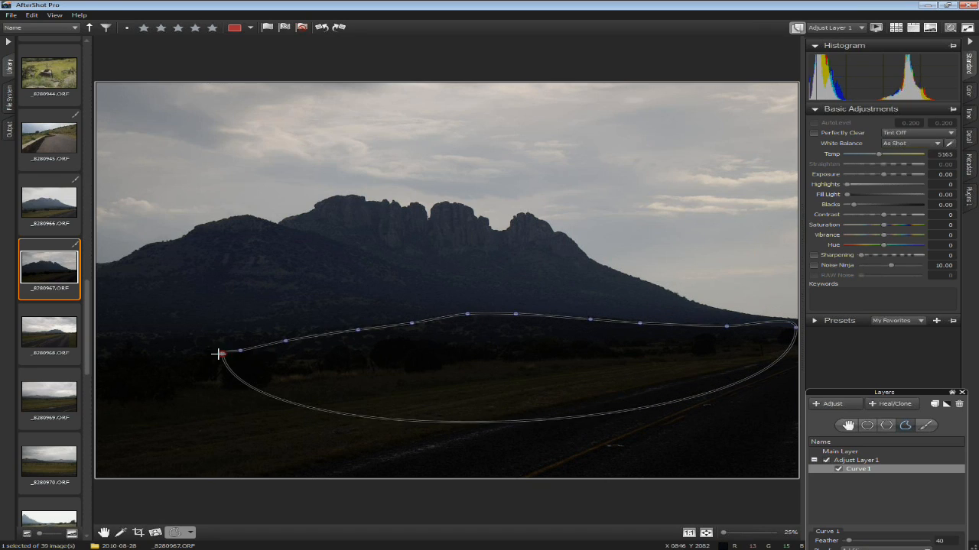
click(197, 358)
click(153, 368)
click(130, 370)
click(97, 380)
click(115, 478)
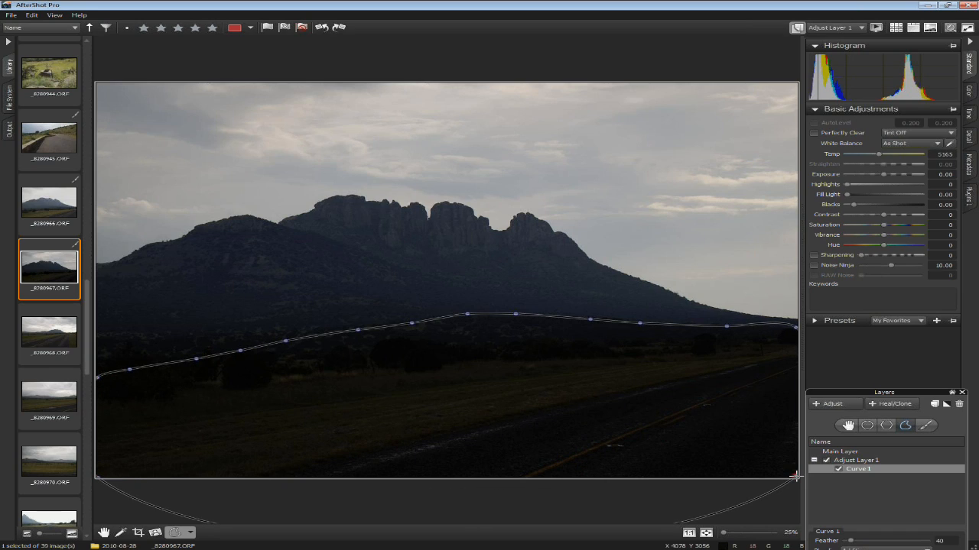
click(445, 476)
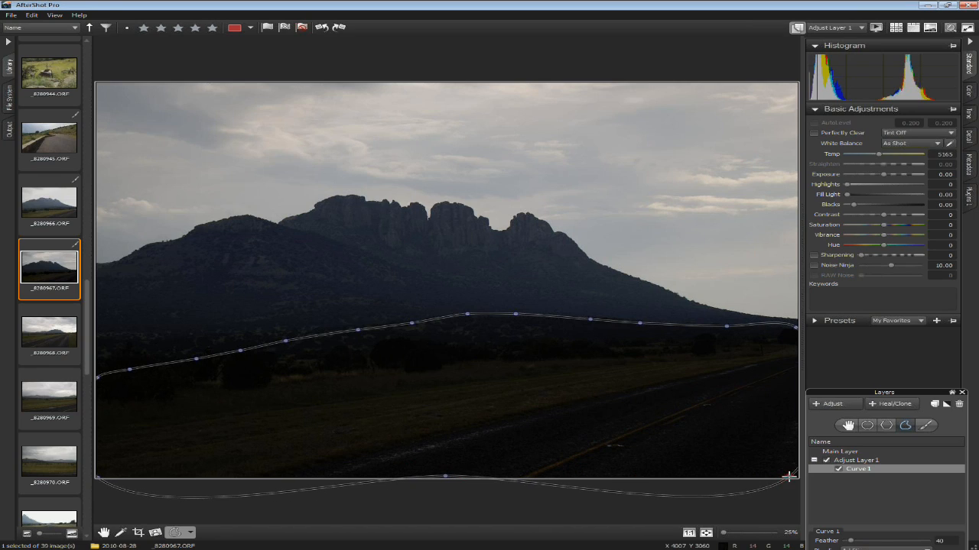
double_click(795, 476)
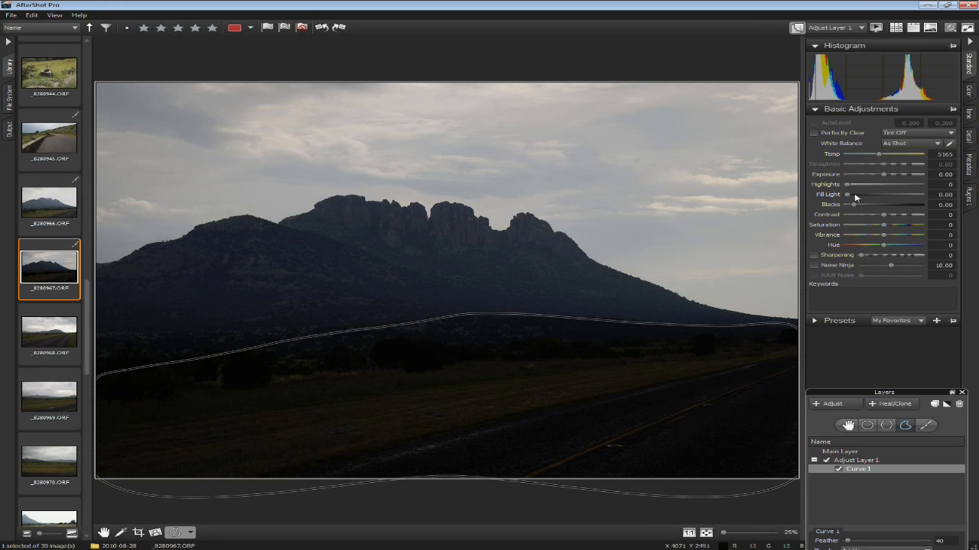
- Raise the adjustment layer's Fill Light, trying 1.38, 1.88 and 1.77 before settling on 1.52, with the region outline hidden
drag(849, 195, 893, 197)
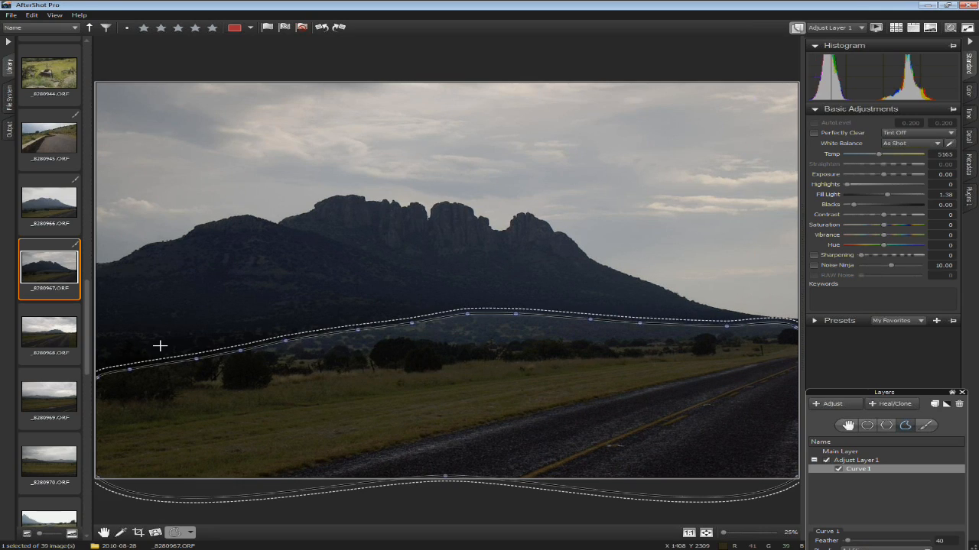
click(849, 425)
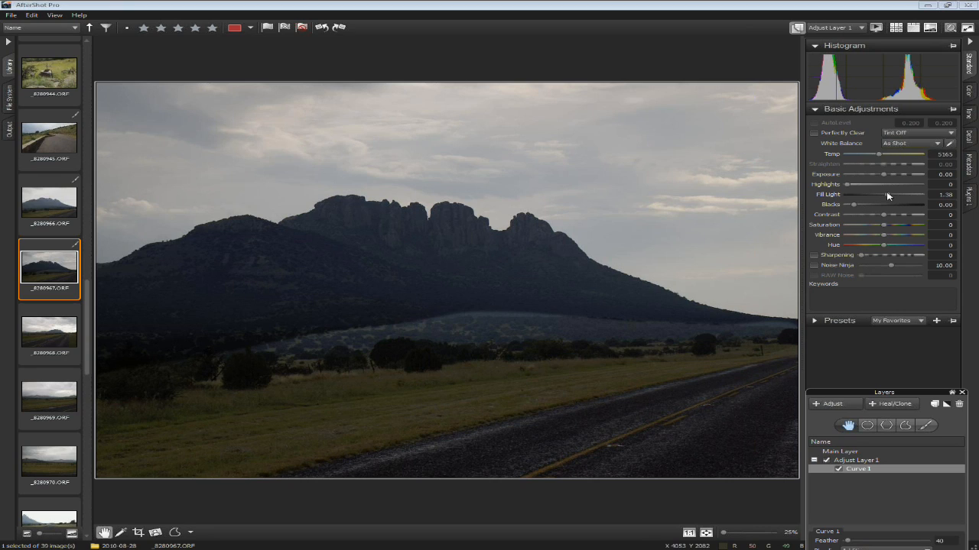
drag(905, 197, 900, 198)
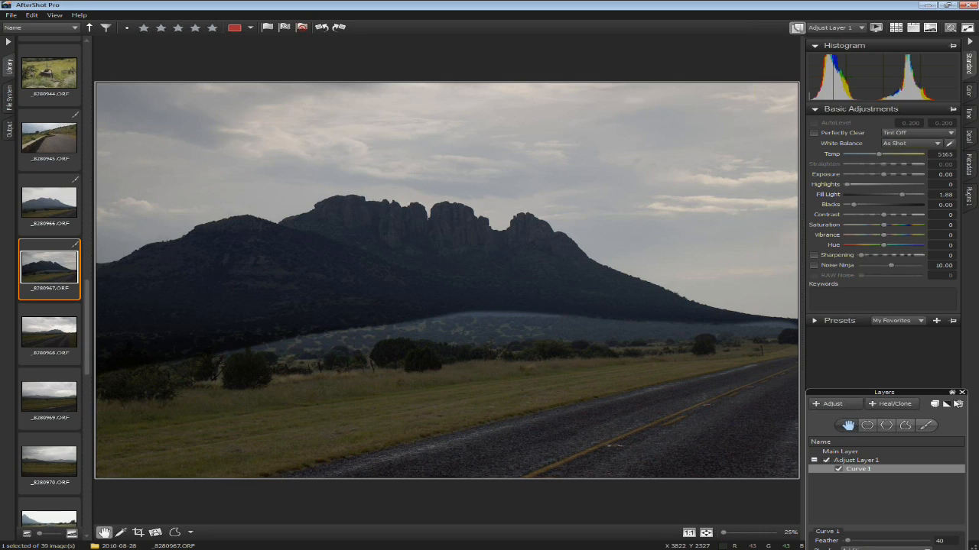
double_click(933, 393)
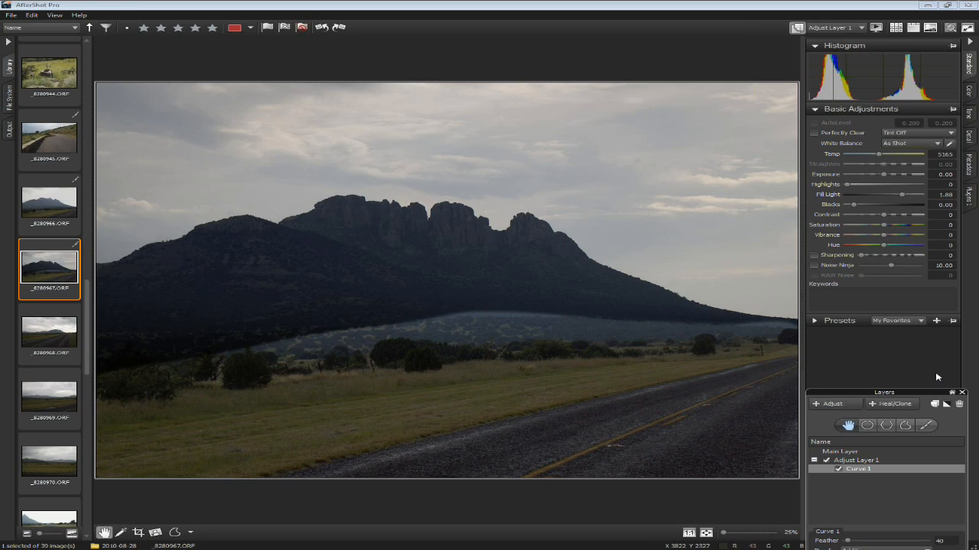
click(899, 199)
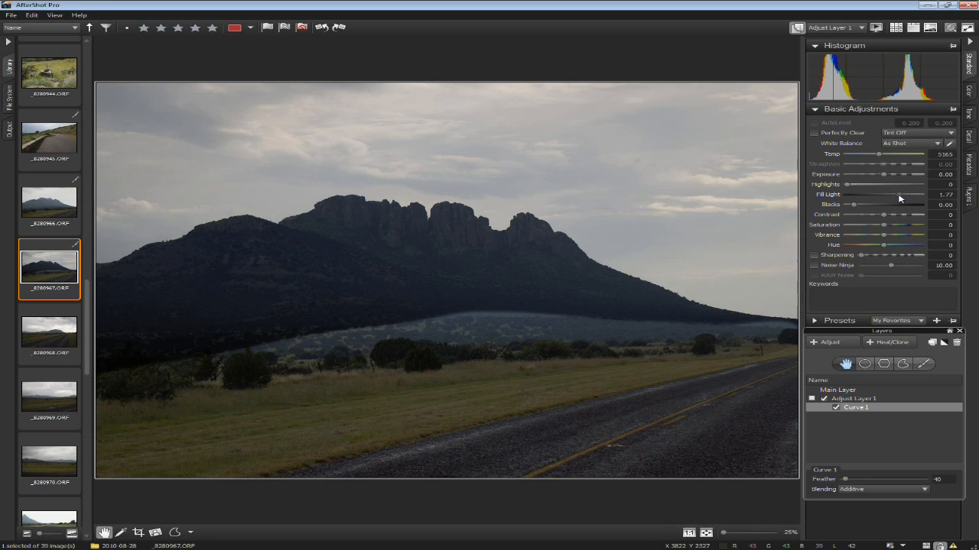
drag(899, 199, 891, 200)
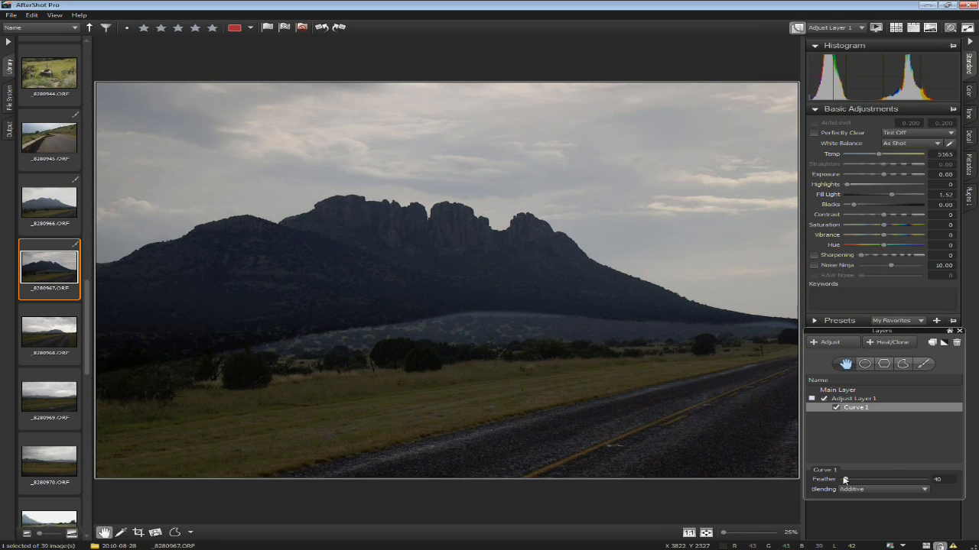
- Soften the curve region's edge by raising its feather to about 260, check the feather outline, and increase it to 595
drag(845, 480, 861, 480)
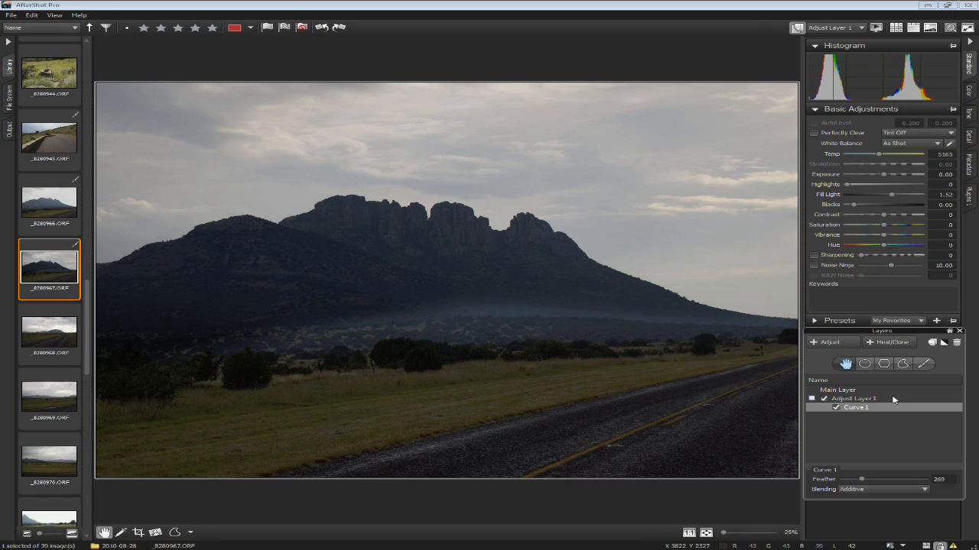
click(909, 361)
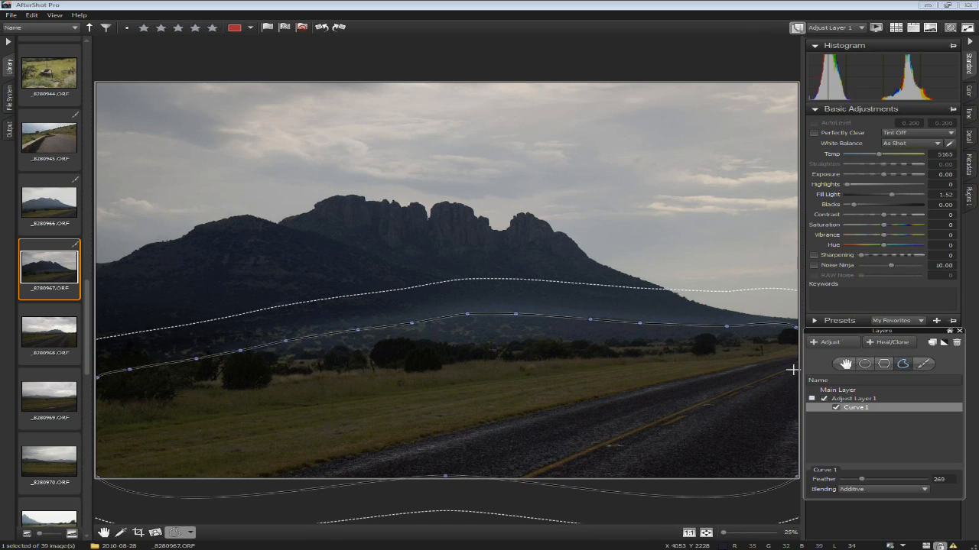
click(846, 364)
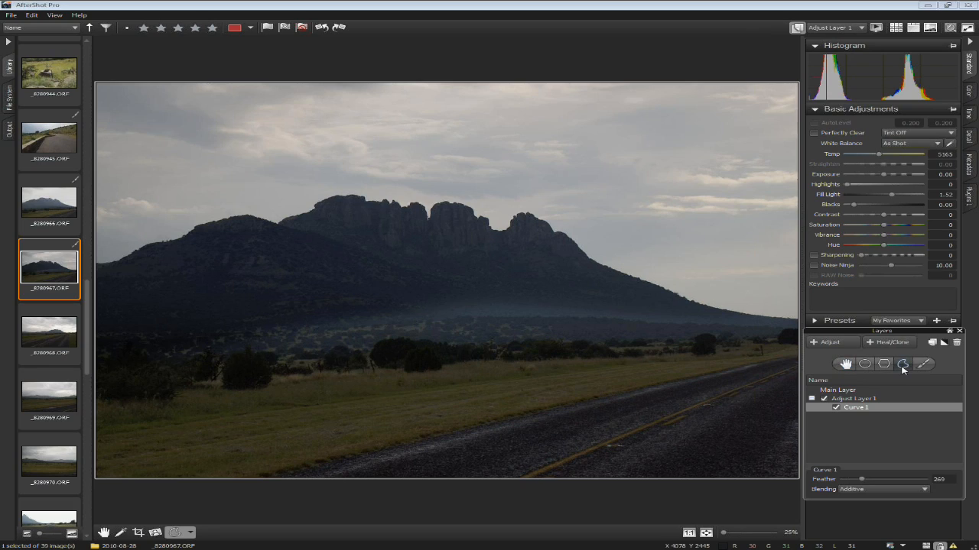
drag(861, 479, 886, 480)
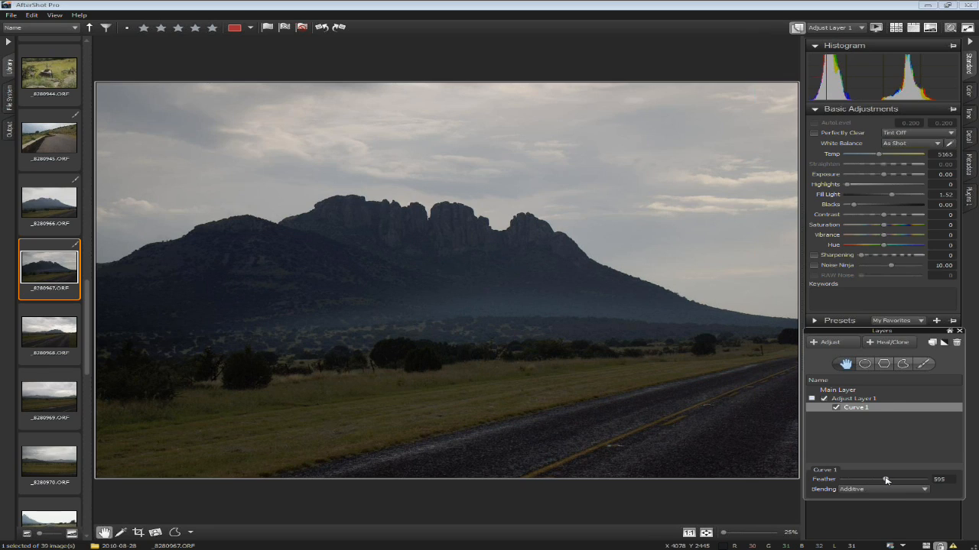
- Lower the adjustment layer's Fill Light to 1.38 and reduce the curve region's feather to about 260
drag(892, 195, 886, 199)
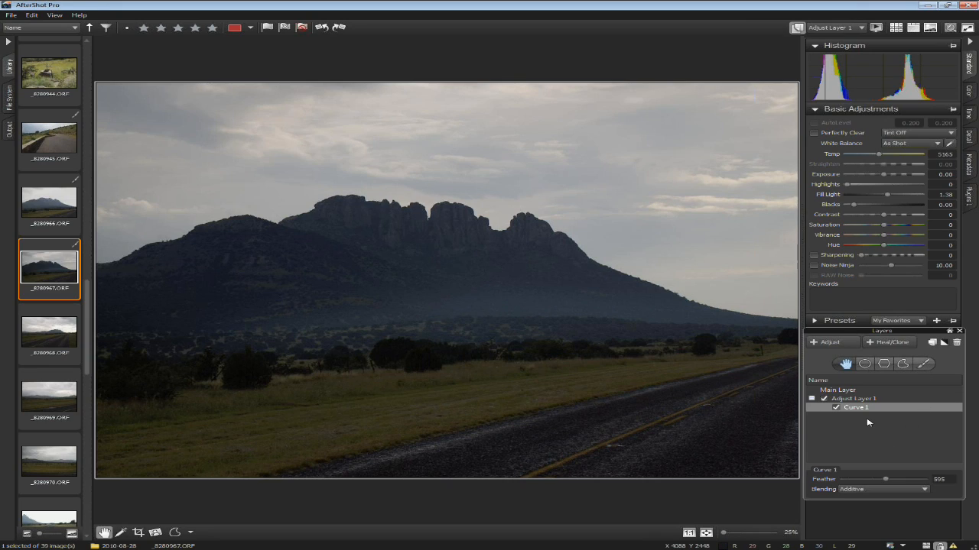
click(901, 364)
drag(885, 479, 862, 480)
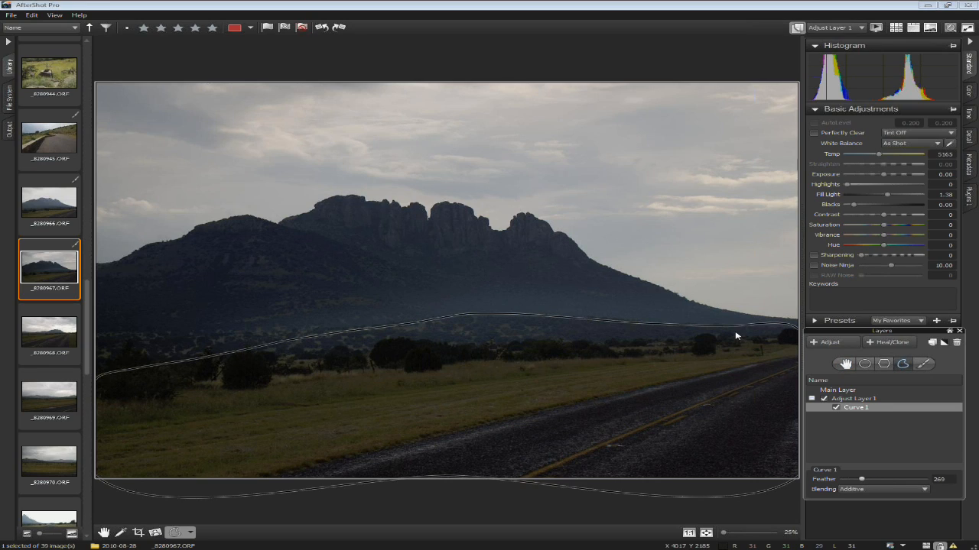
- Move the curve region's upper points down from the mountain's base to the tree line, and hide the outline
drag(727, 325, 727, 343)
drag(637, 328, 639, 345)
drag(592, 319, 587, 346)
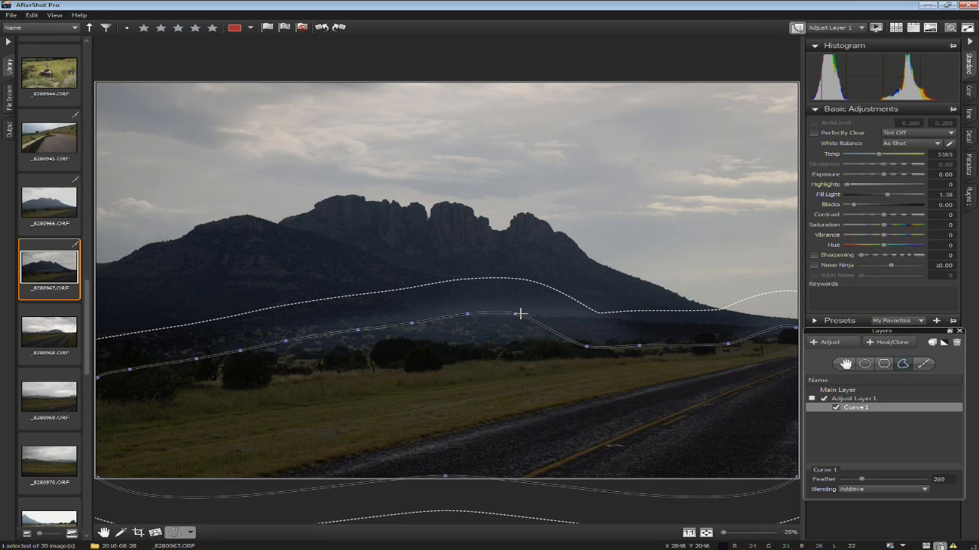
drag(515, 313, 515, 350)
drag(468, 314, 464, 351)
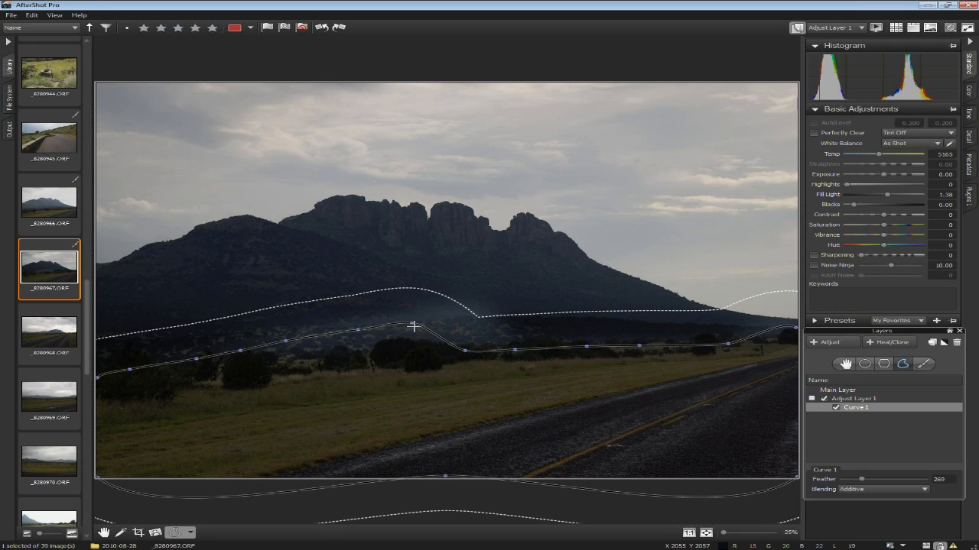
drag(411, 324, 411, 353)
drag(356, 329, 352, 351)
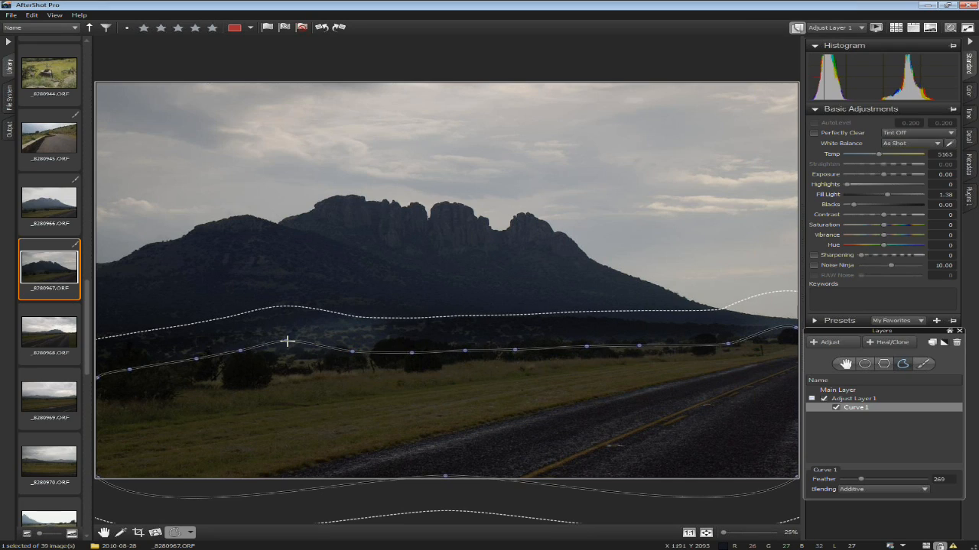
drag(288, 341, 298, 354)
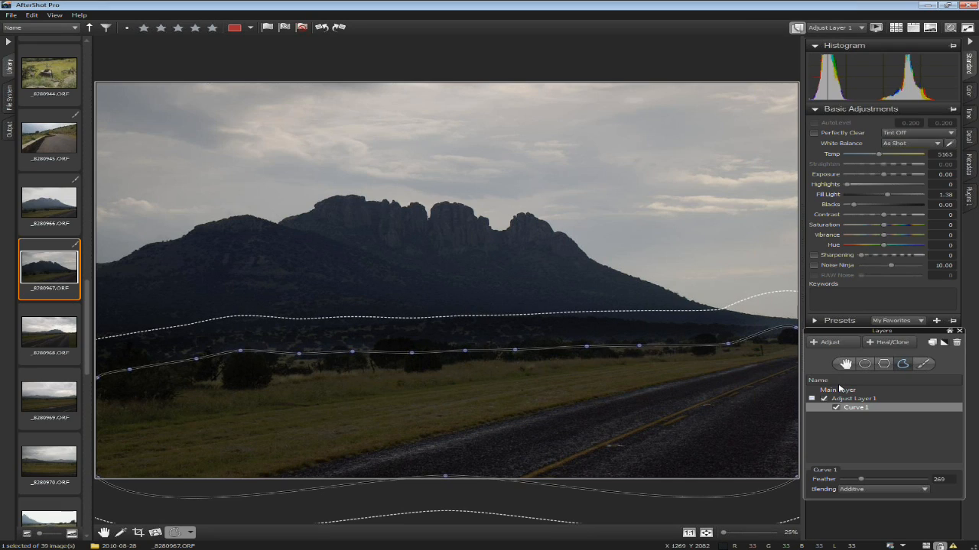
click(844, 364)
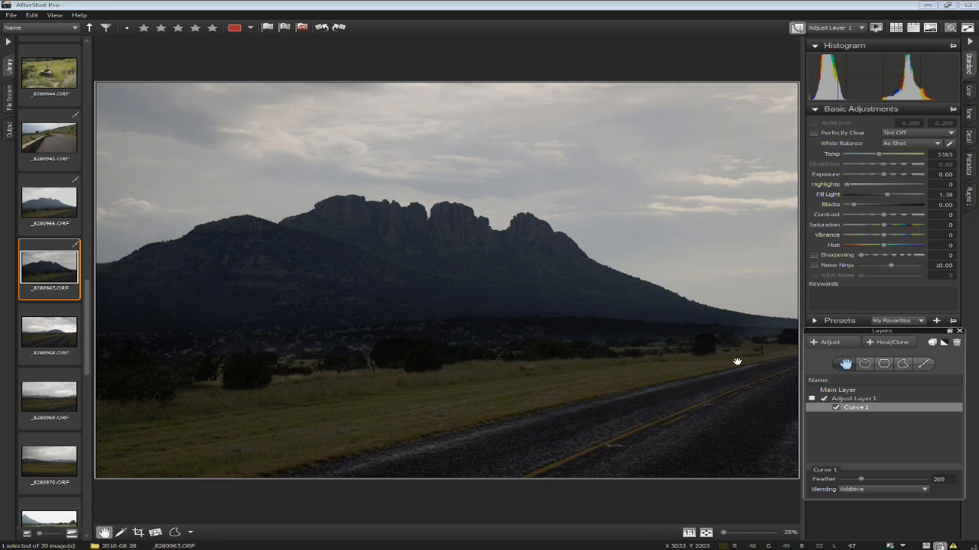
- Compare the mountain photo with and without the adjustment layer by disabling Adjust Layer 1 and enabling it again
click(827, 399)
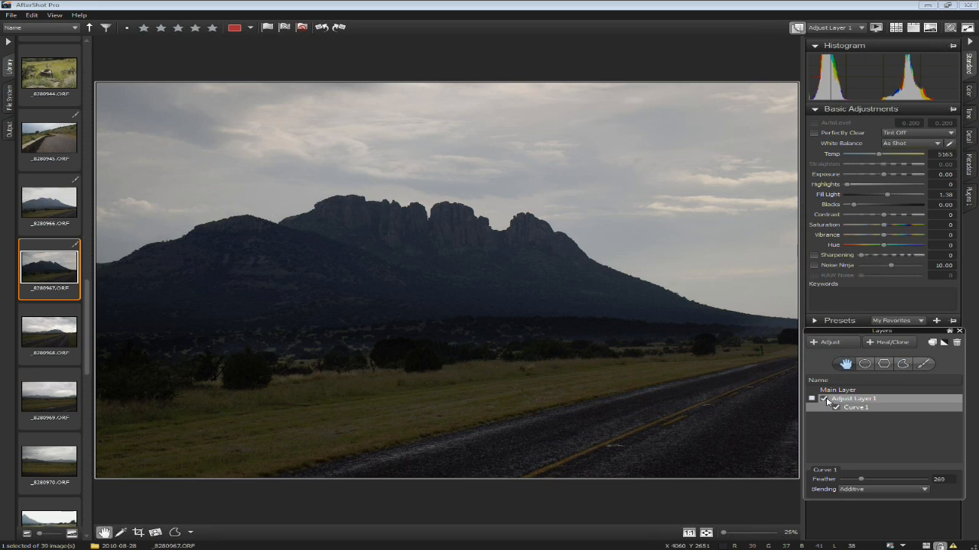
click(824, 399)
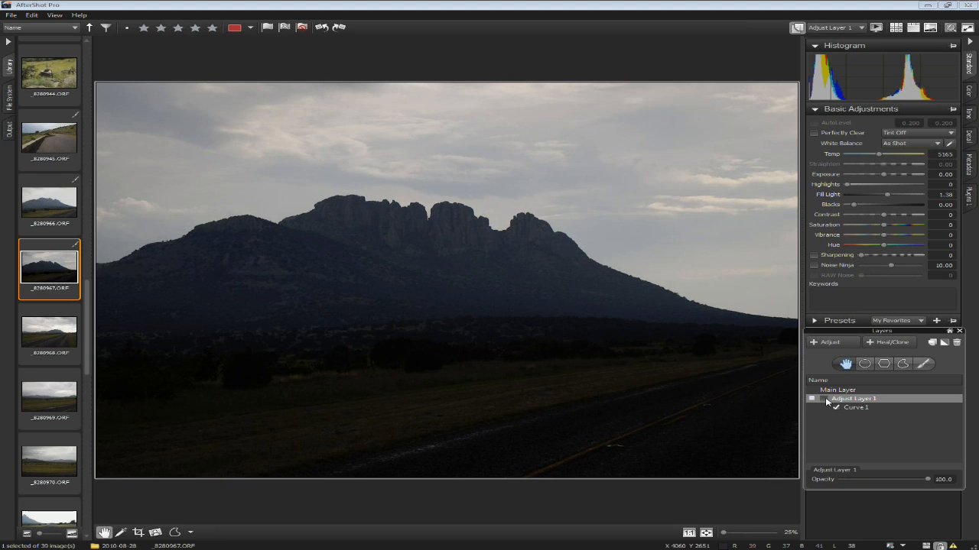
click(824, 399)
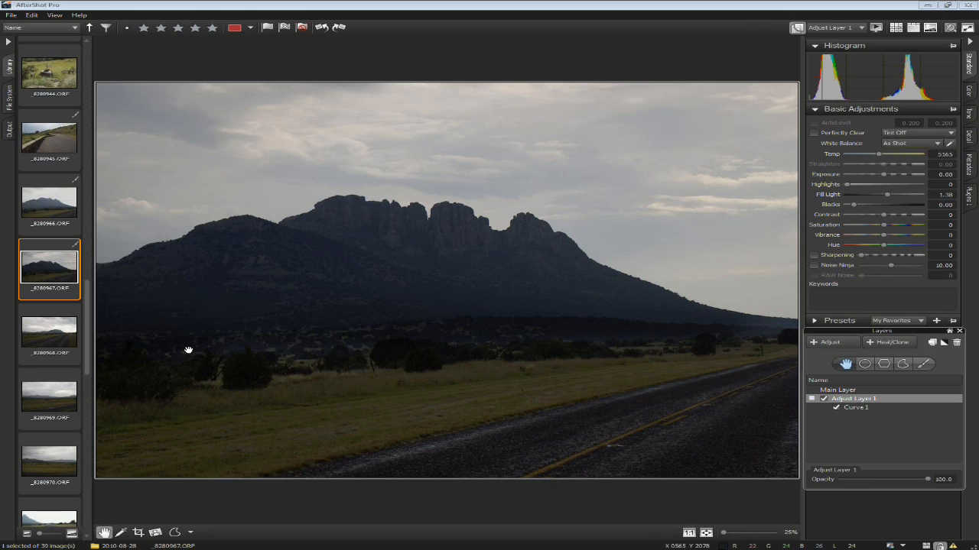
- Add an adjustment layer to road photo _8280971.ORF with Highlights 27, Fill Light 0.40, Contrast 72 and Saturation 70
drag(87, 341, 87, 374)
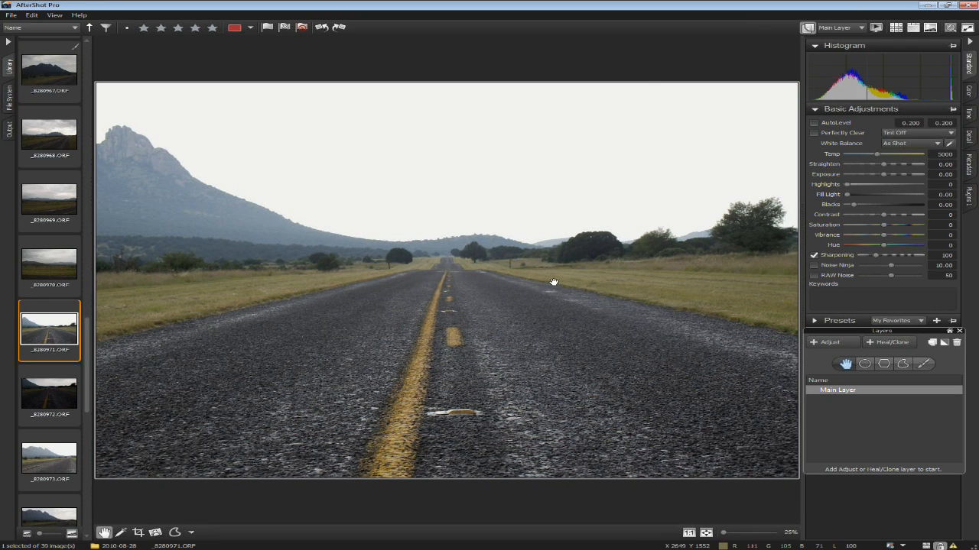
click(840, 345)
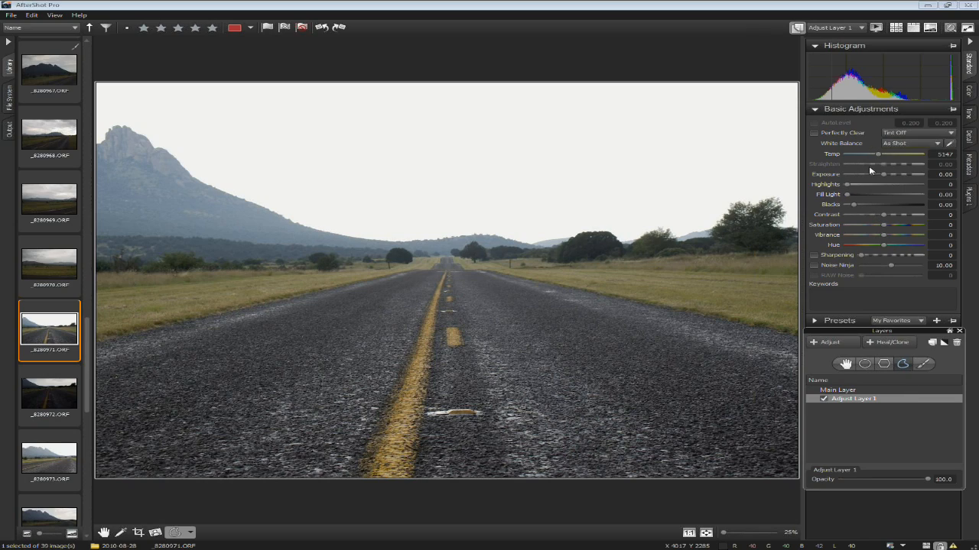
drag(848, 184, 909, 228)
mouse_move(883, 174)
mouse_down()
mouse_move(874, 180)
mouse_move(885, 177)
mouse_up()
drag(884, 215, 912, 218)
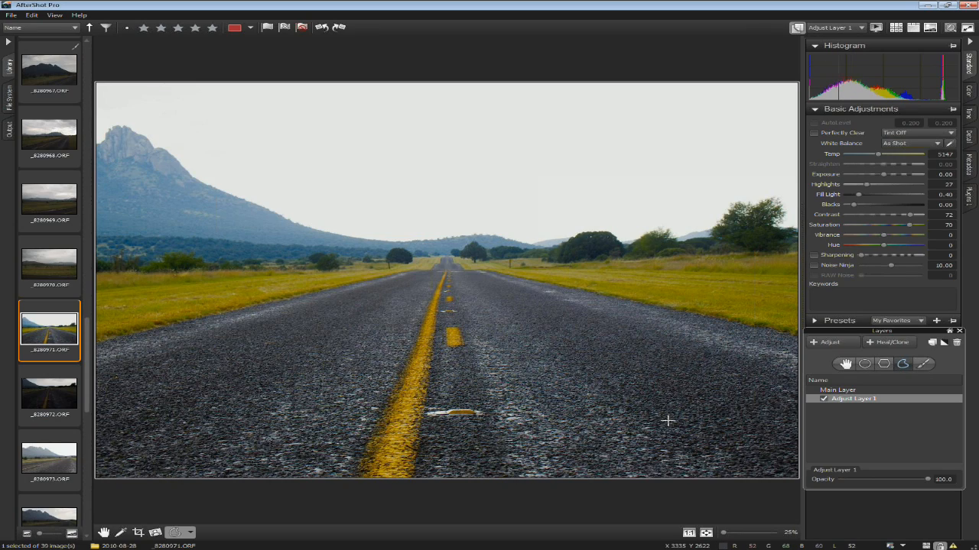
- Compare the road photo with and without its adjustment layer, leaving the layer enabled
click(837, 392)
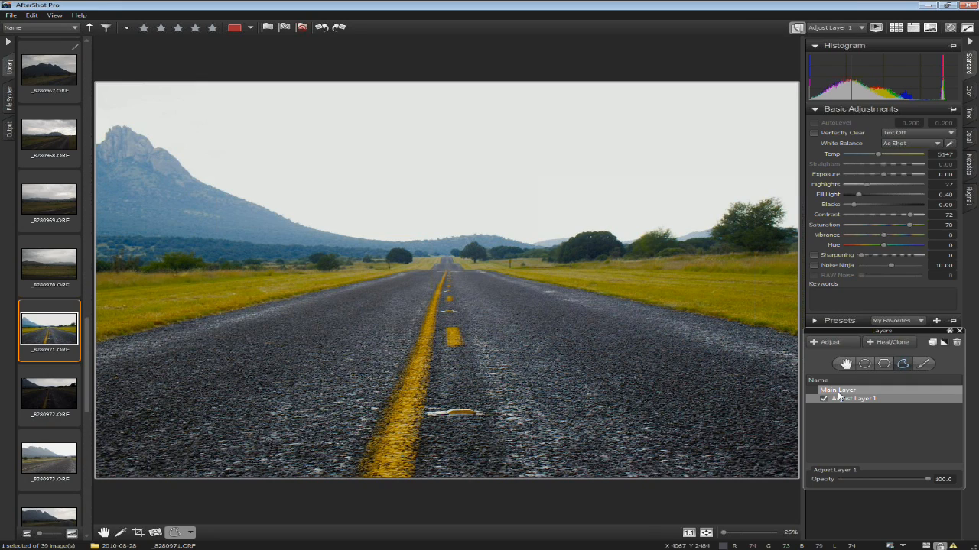
click(824, 400)
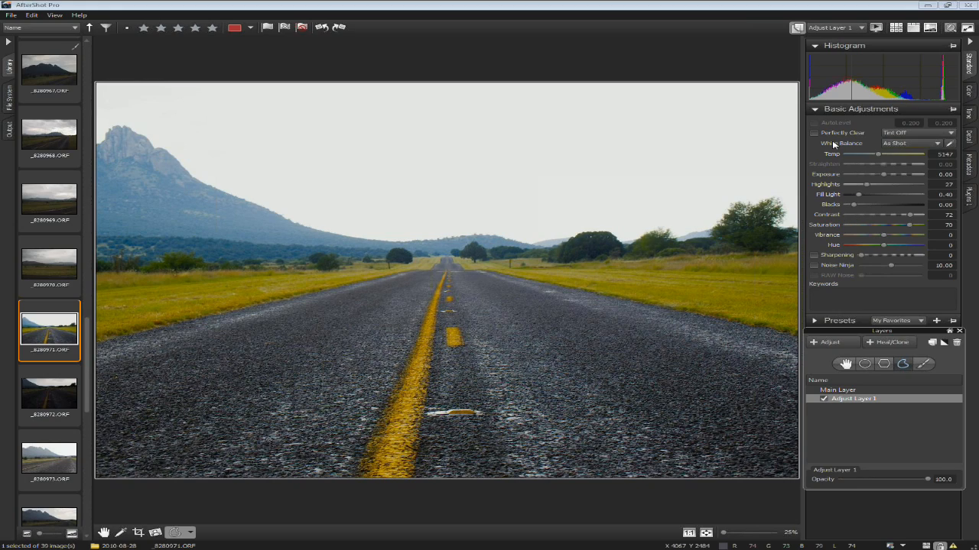
click(823, 400)
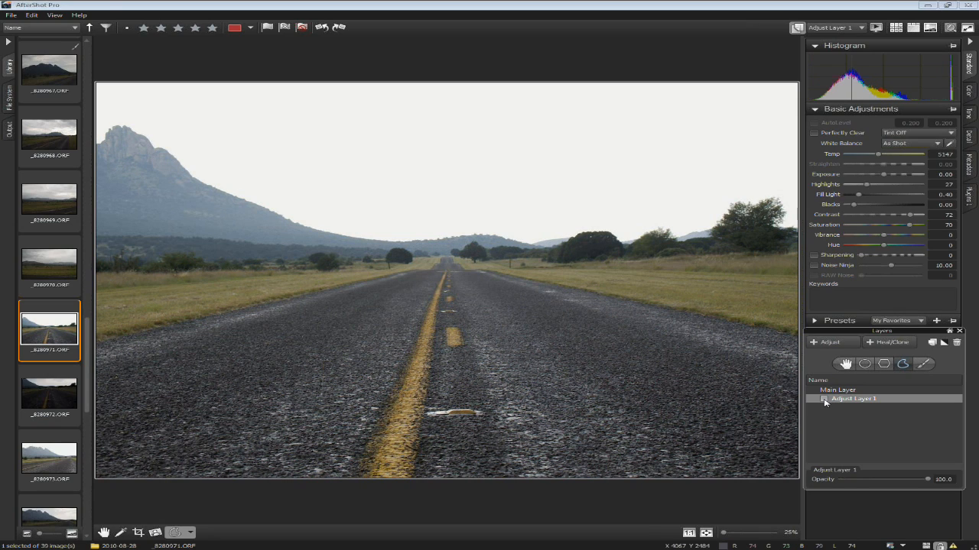
click(823, 400)
- Try lower opacities for the adjustment layer, such as 57.3, 56.6 and 39.9, and reset the opacity to 100
drag(928, 482, 889, 482)
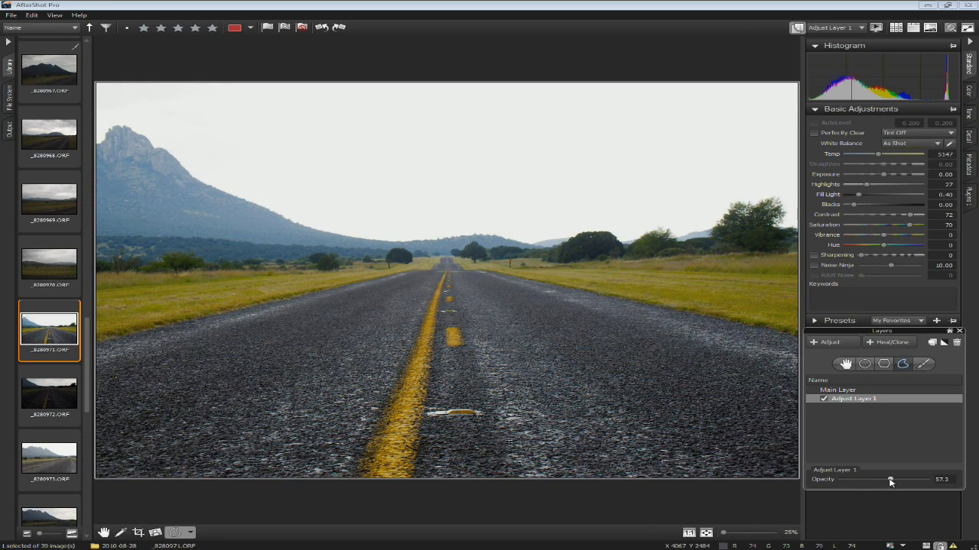
double_click(890, 482)
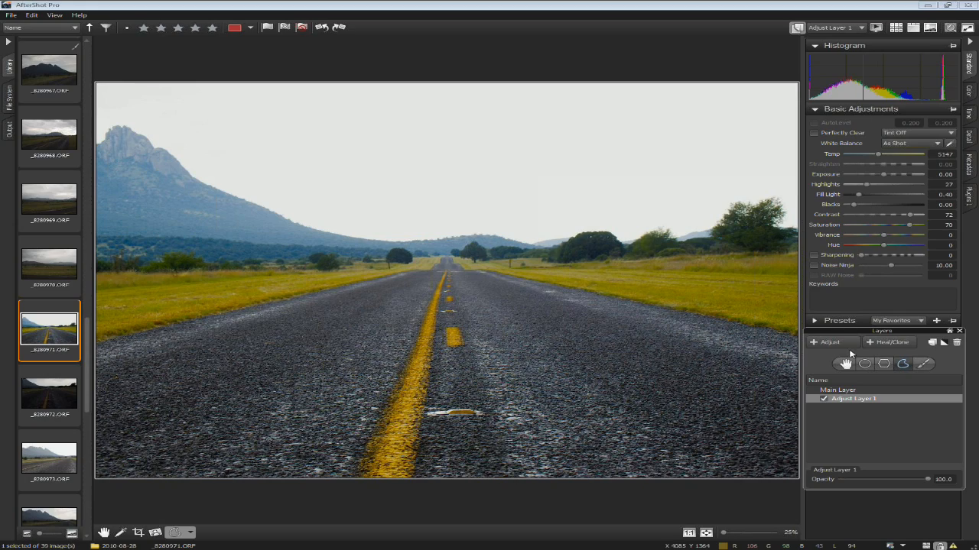
drag(928, 480, 892, 488)
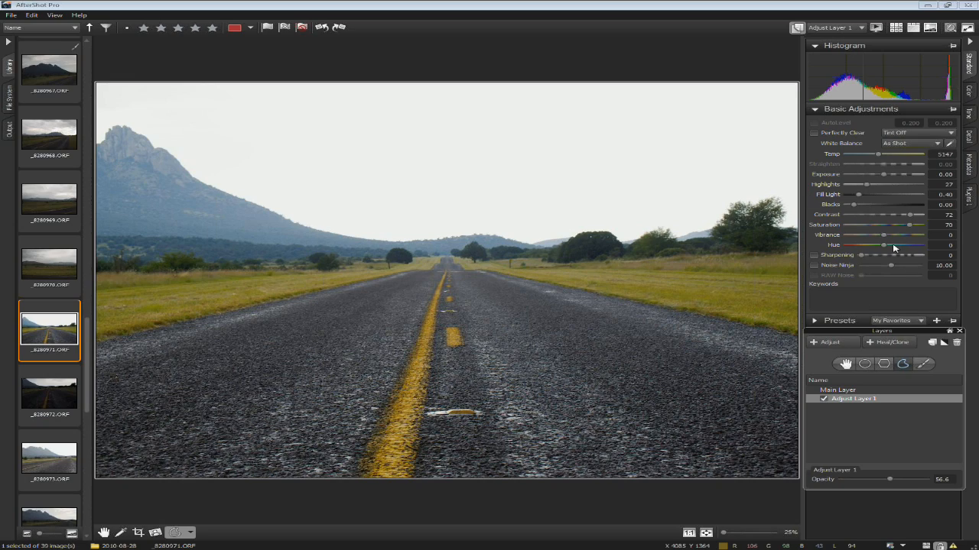
click(824, 400)
click(824, 400)
drag(886, 479, 834, 488)
drag(840, 481, 877, 481)
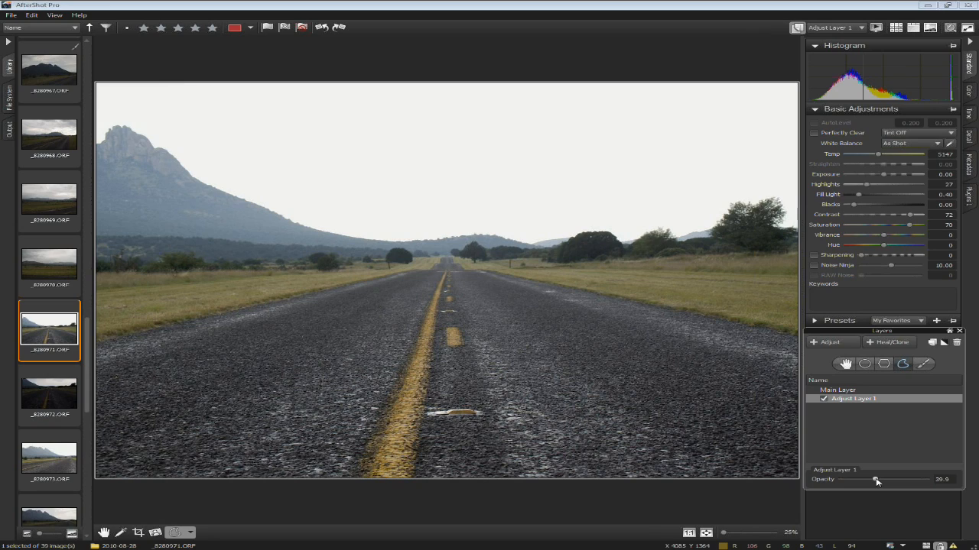
double_click(877, 482)
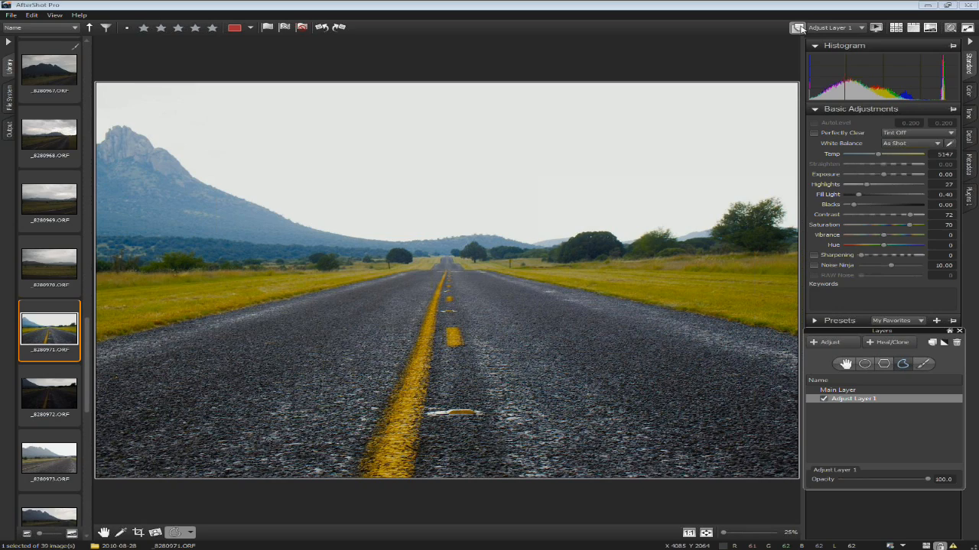
- Close the Layers palette and convert the road photo to black and white using the plugin's Green-Blue Minimum mode
click(961, 331)
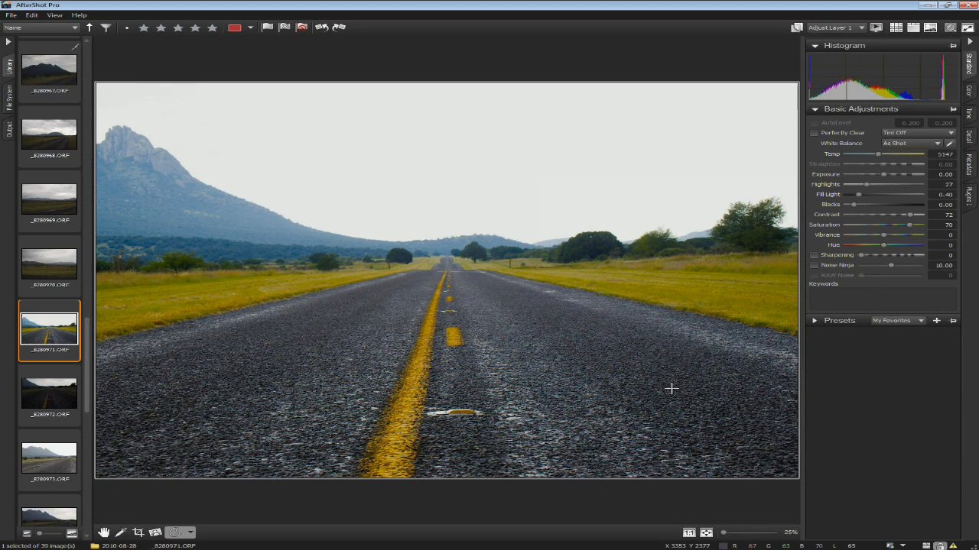
click(969, 197)
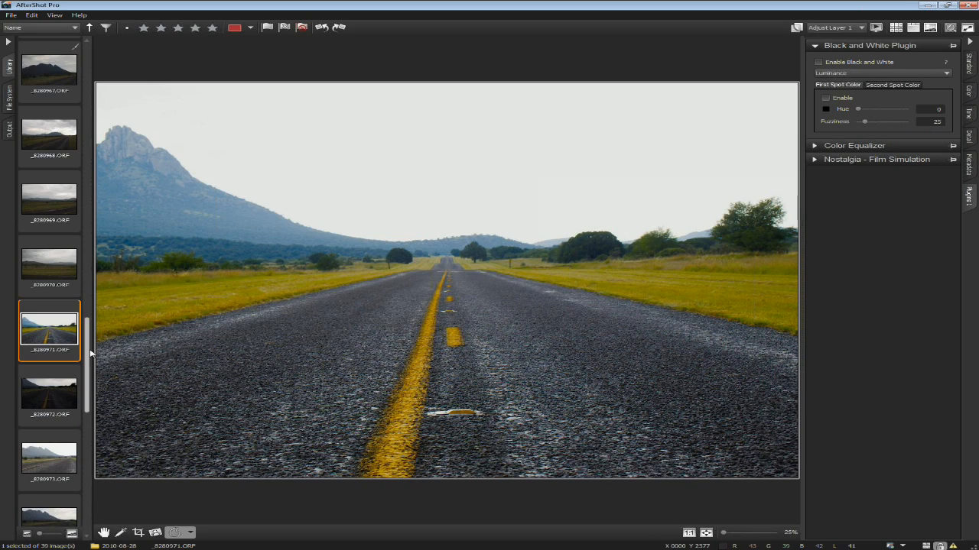
scroll(87, 360, down, 2)
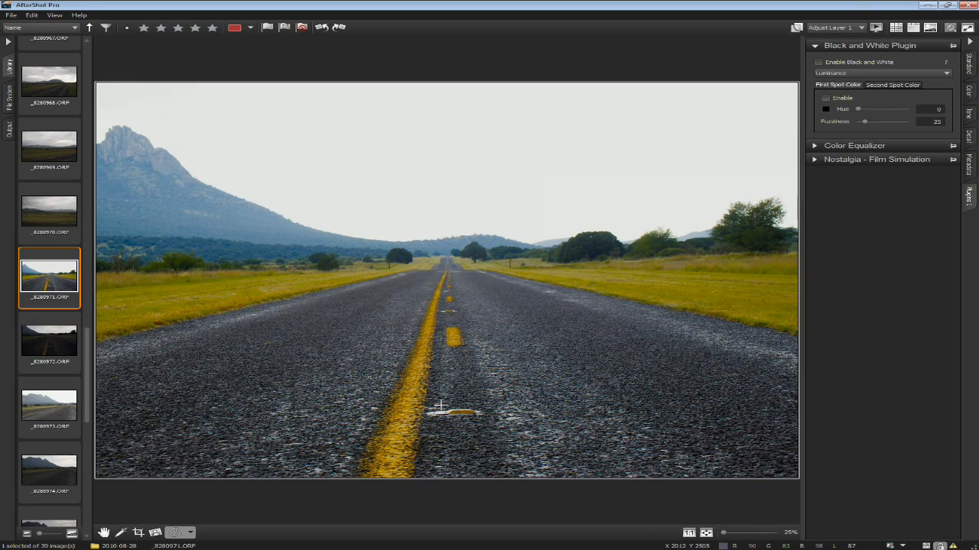
click(855, 63)
scroll(865, 75, down, 1)
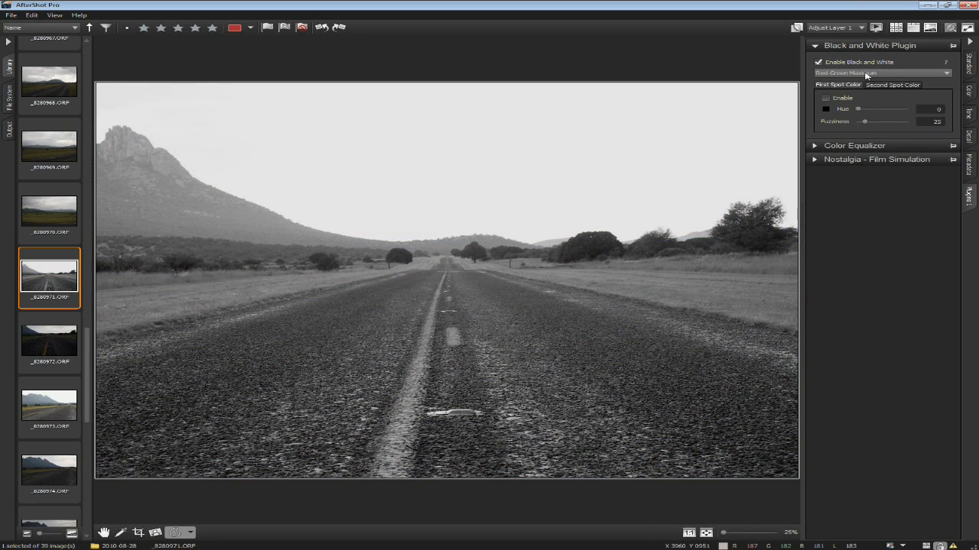
scroll(865, 75, down, 1)
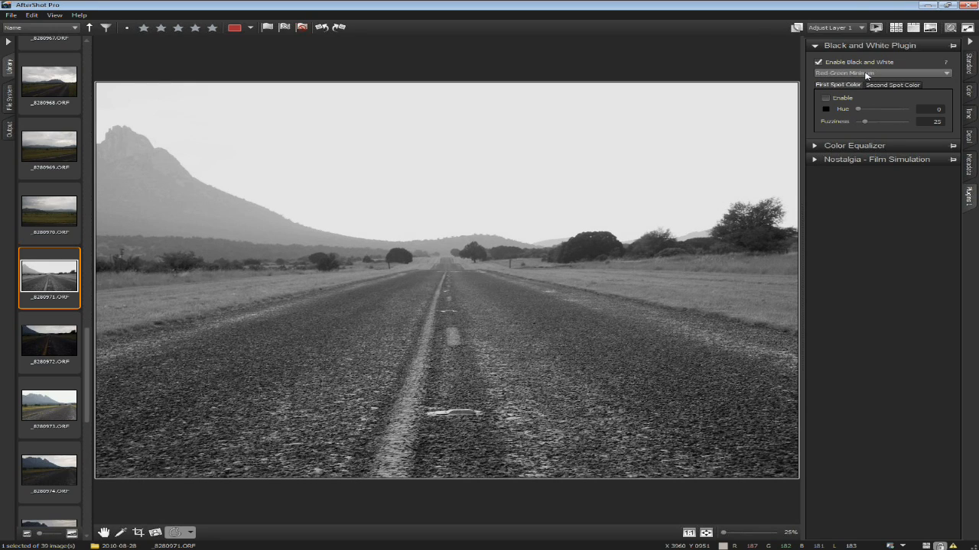
scroll(865, 73, down, 1)
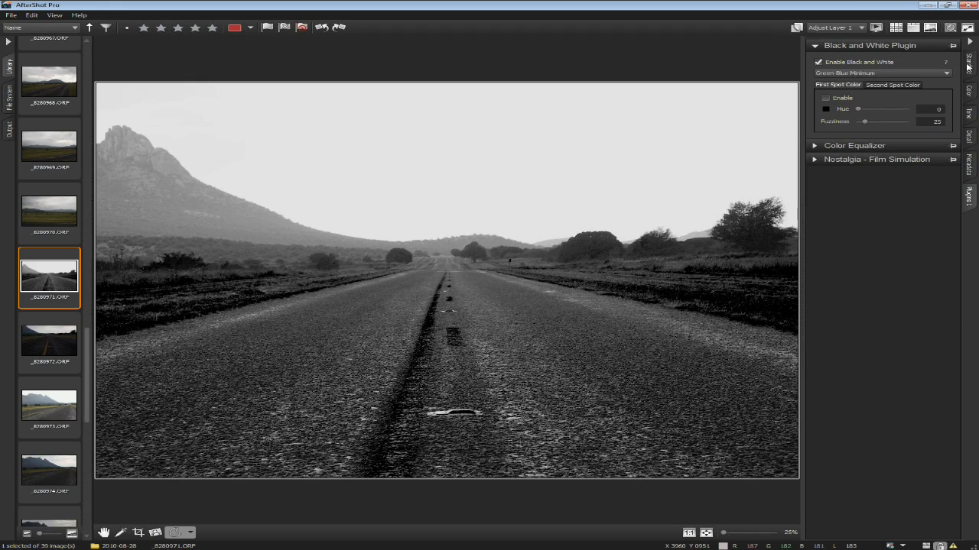
- Lower the adjustment layer's exposure to -0.10 and return to the Black and White plugin settings
click(968, 66)
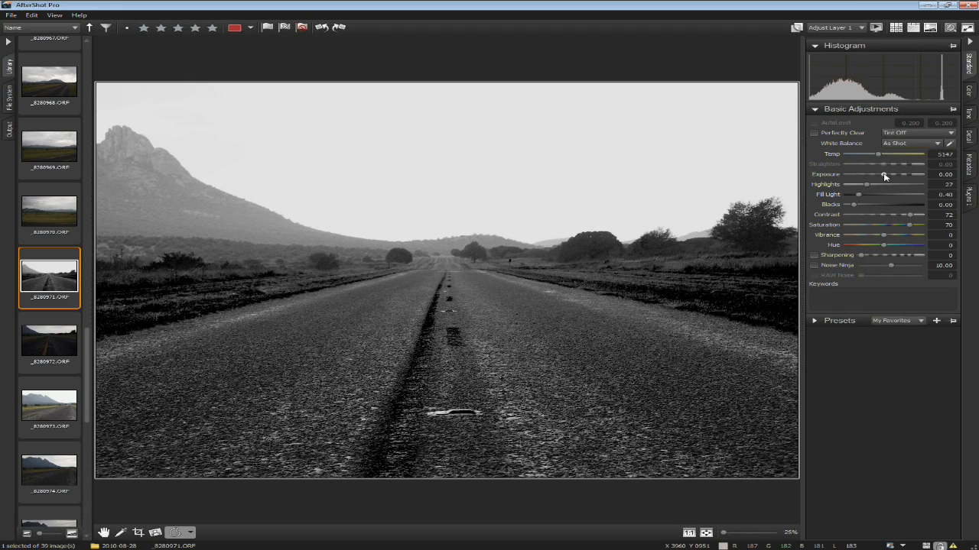
drag(883, 178, 873, 178)
drag(874, 178, 880, 179)
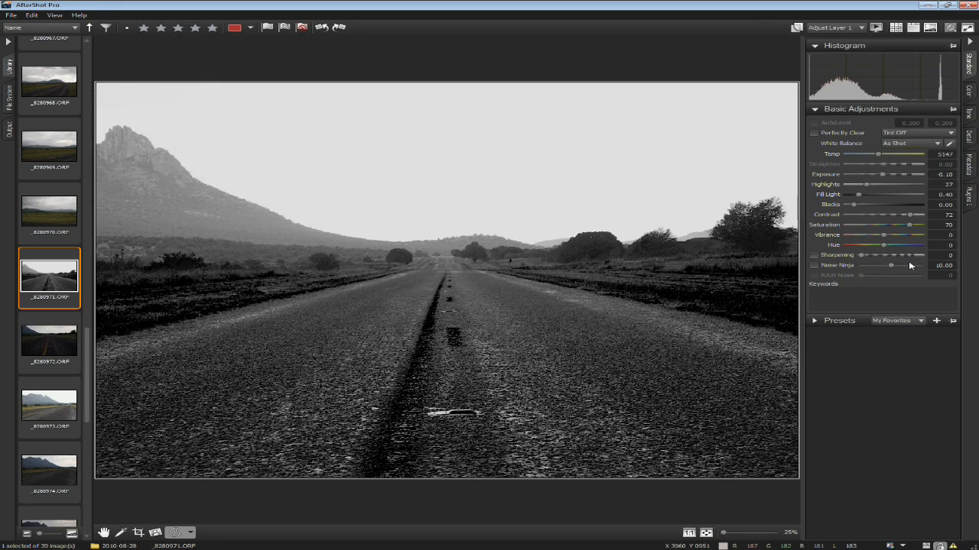
click(968, 197)
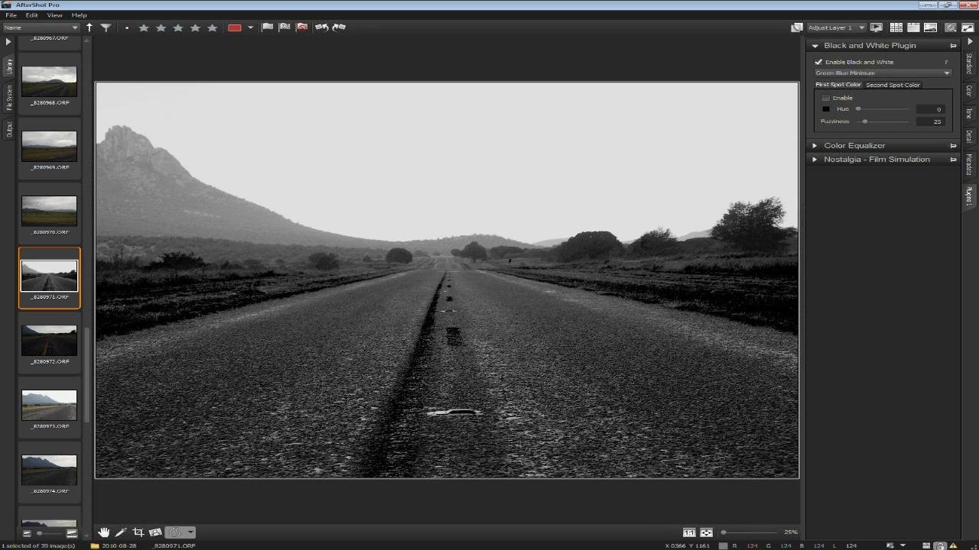
- Switch to the web browser, shorten the address to aftershotpro.com/plugins/, load the page, skim the plugin list and reposition the window
drag(0, 52, 467, 51)
click(248, 66)
key(End)
key(BackSpace)
key(BackSpace)
key(BackSpace)
key(BackSpace)
key(BackSpace)
key(BackSpace)
key(BackSpace)
key(BackSpace)
key(BackSpace)
key(BackSpace)
key(BackSpace)
key(BackSpace)
key(BackSpace)
key(BackSpace)
key(BackSpace)
key(BackSpace)
key(BackSpace)
key(BackSpace)
key(BackSpace)
key(BackSpace)
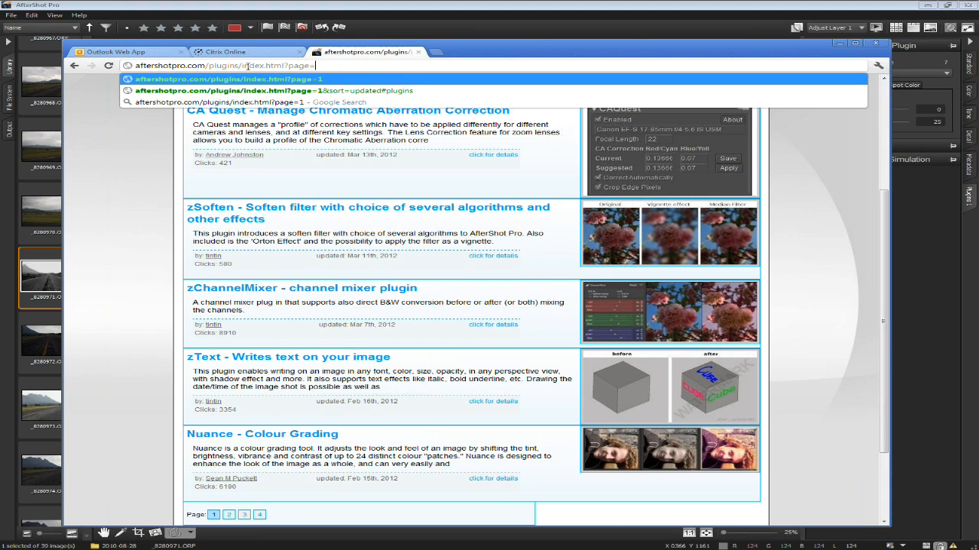
key(BackSpace)
key(BackSpace)
key(BackSpace)
key(BackSpace)
key(BackSpace)
key(BackSpace)
key(BackSpace)
key(BackSpace)
key(BackSpace)
key(BackSpace)
key(BackSpace)
key(BackSpace)
key(BackSpace)
key(BackSpace)
key(BackSpace)
key(Return)
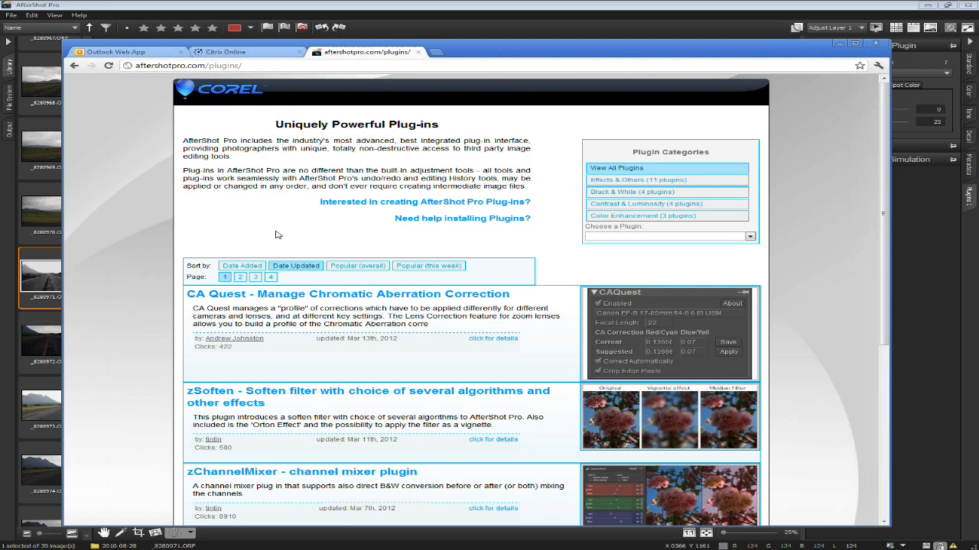
scroll(277, 235, down, 1)
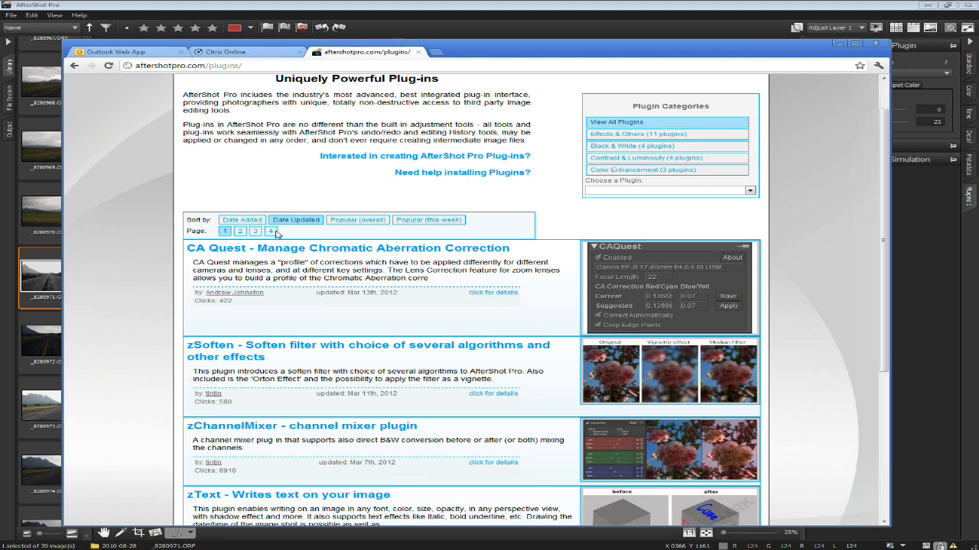
scroll(277, 235, down, 5)
scroll(276, 234, up, 7)
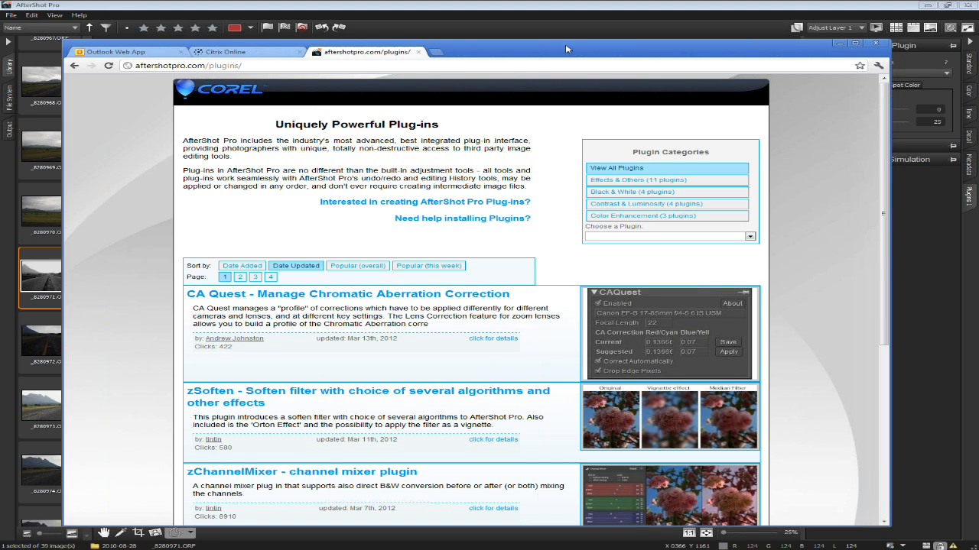
drag(566, 49, 598, 27)
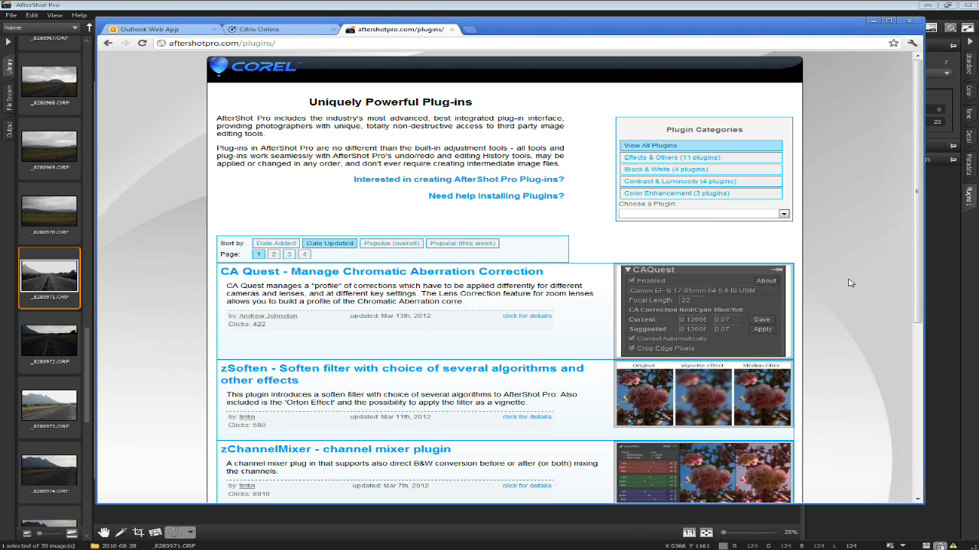
- Find the zText plugin in the list, open its details page and download zText_2.1.0_WML.afzplug
scroll(848, 283, down, 1)
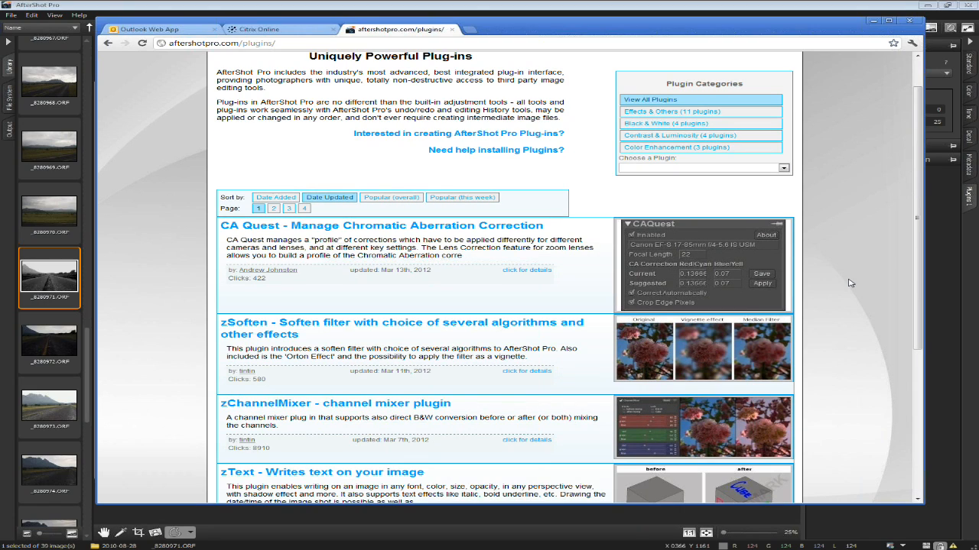
scroll(849, 284, down, 4)
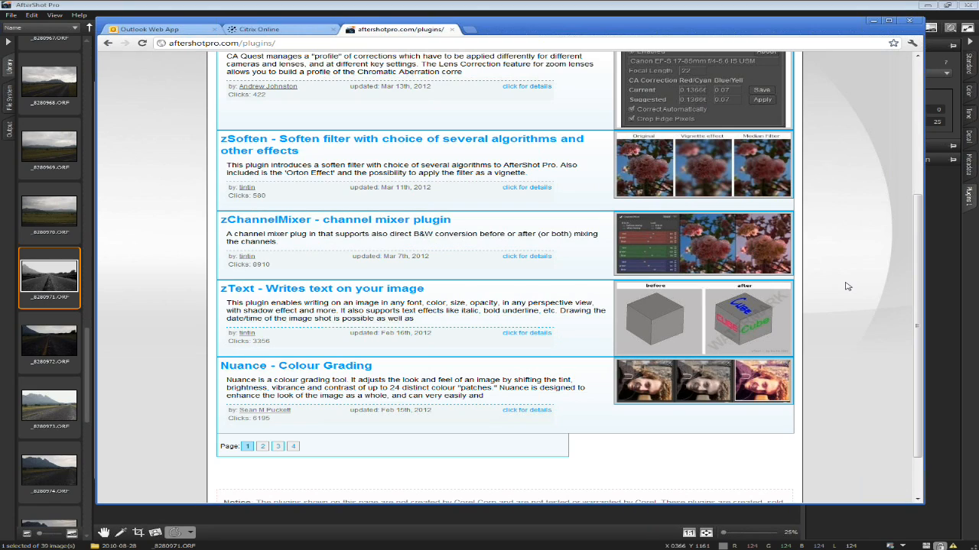
scroll(382, 267, up, 1)
scroll(321, 294, down, 1)
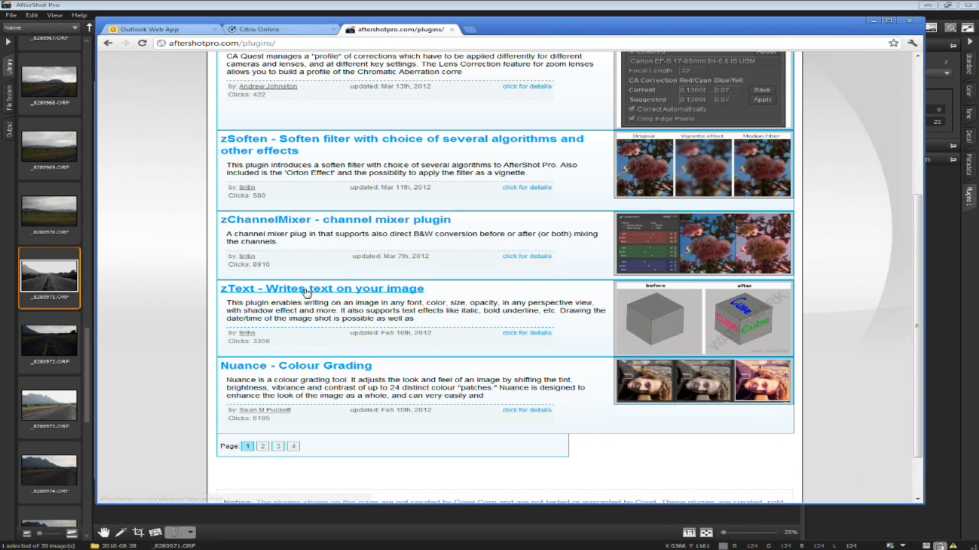
click(269, 291)
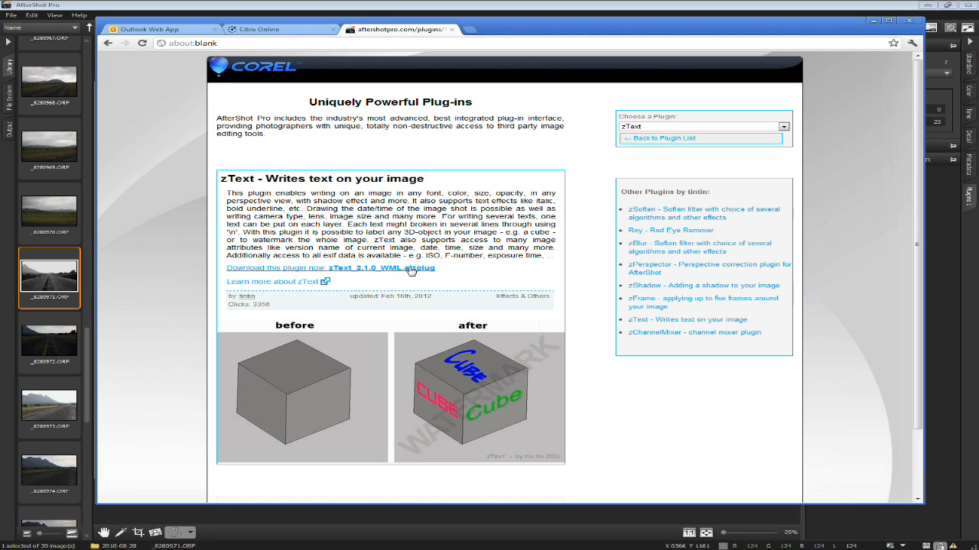
click(411, 269)
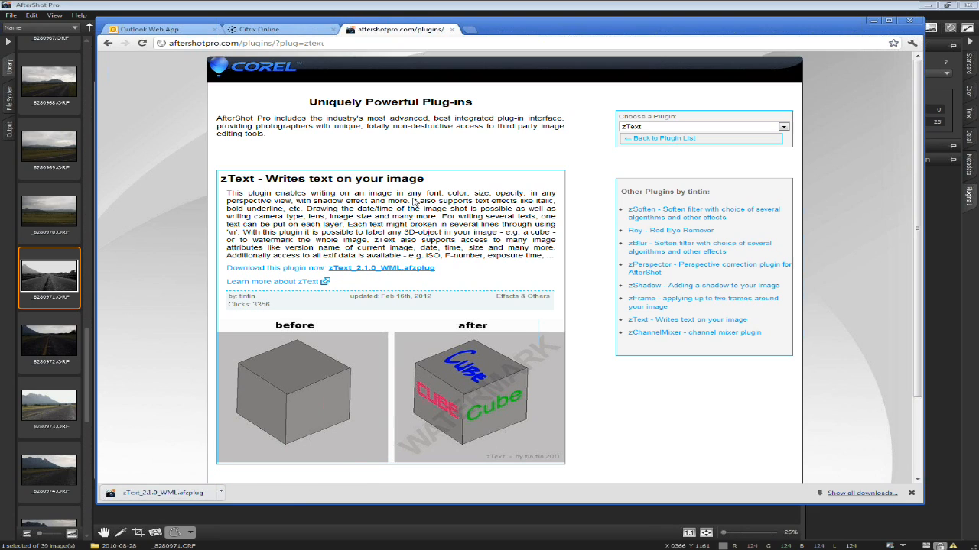
- Return to the plugin list, go to page 2, open the zFrame plugin's page and download zFrame_3.1.3_WML.afzplug
key(alt+Left)
click(263, 447)
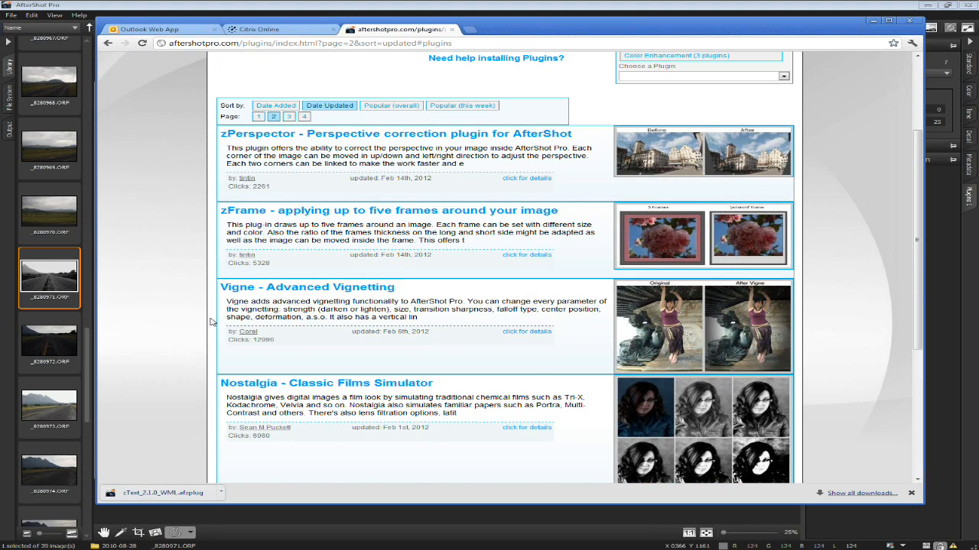
click(350, 213)
click(365, 237)
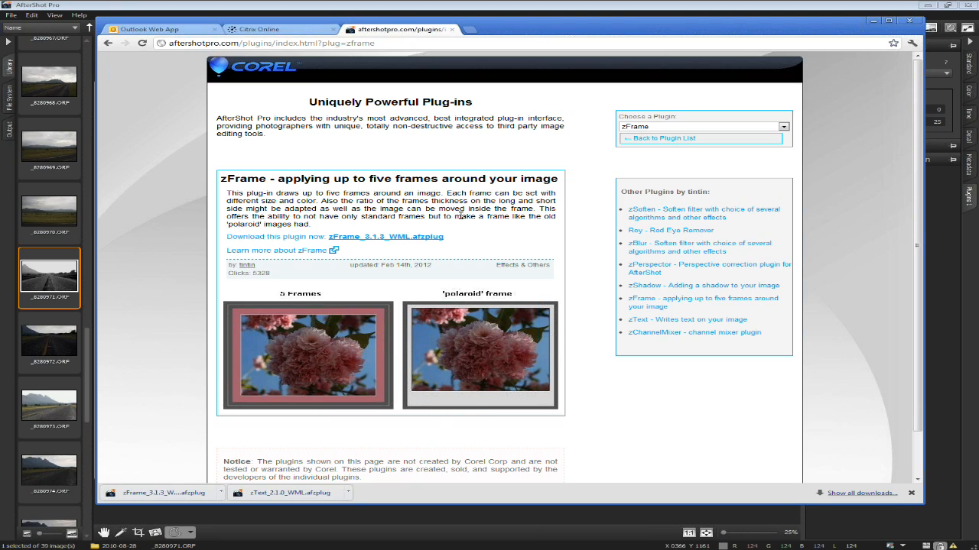
- Return to the plugin list, go to page 3, open the Wavelet Sharpen 3 details page and download WaveletSharpen3_ALL_T34.afzplug
key(alt+Left)
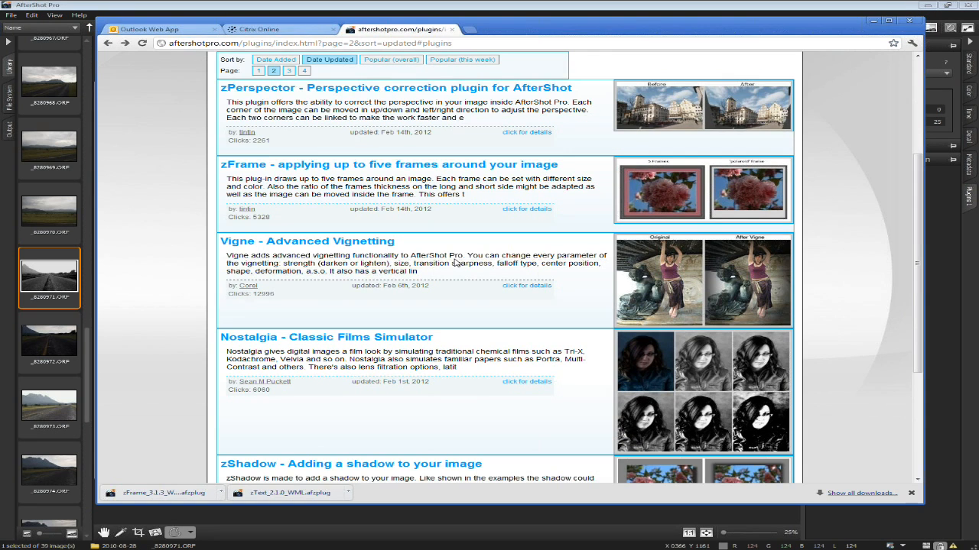
scroll(455, 263, down, 1)
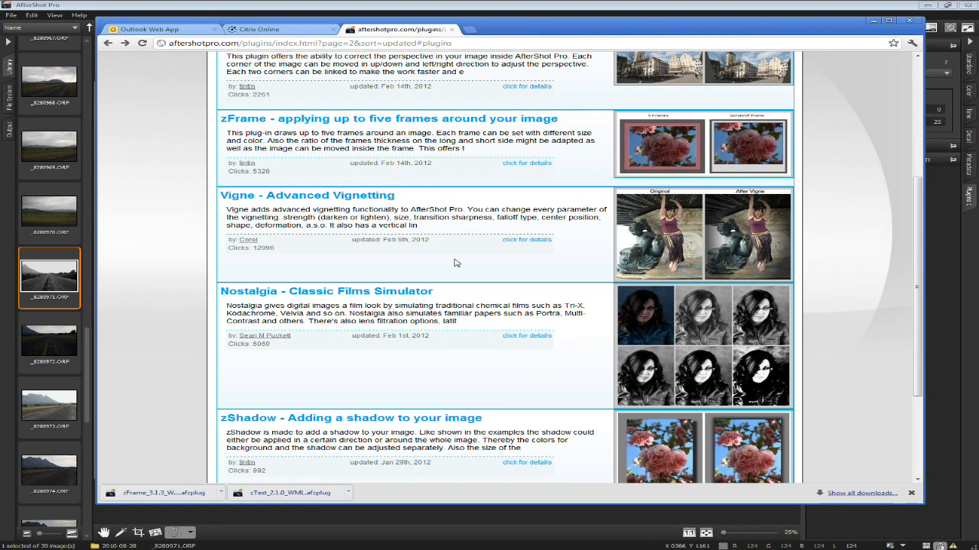
scroll(454, 263, down, 1)
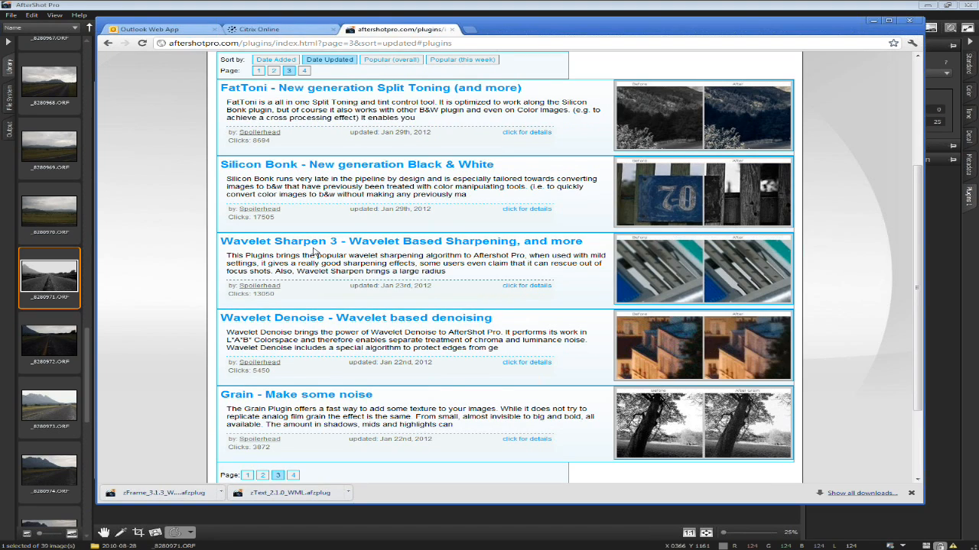
click(314, 244)
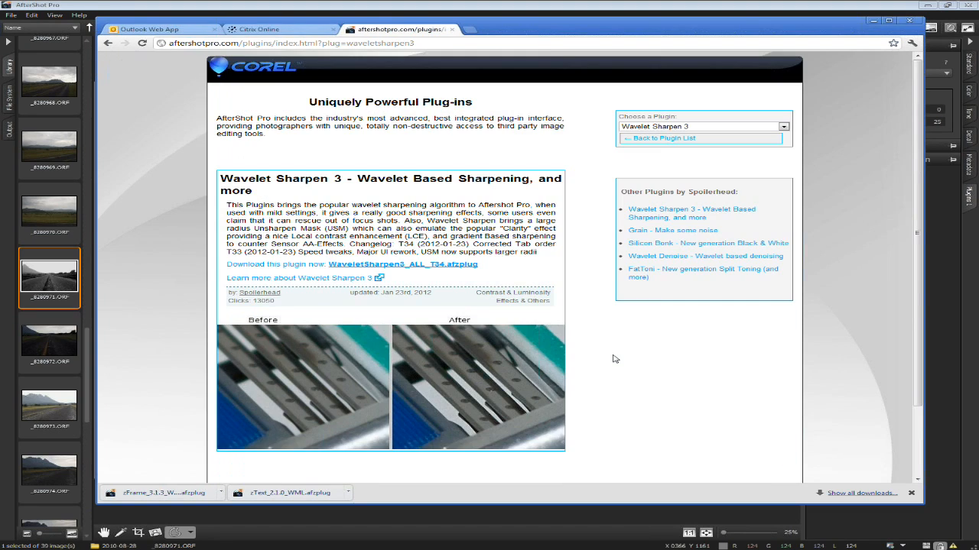
scroll(614, 358, down, 1)
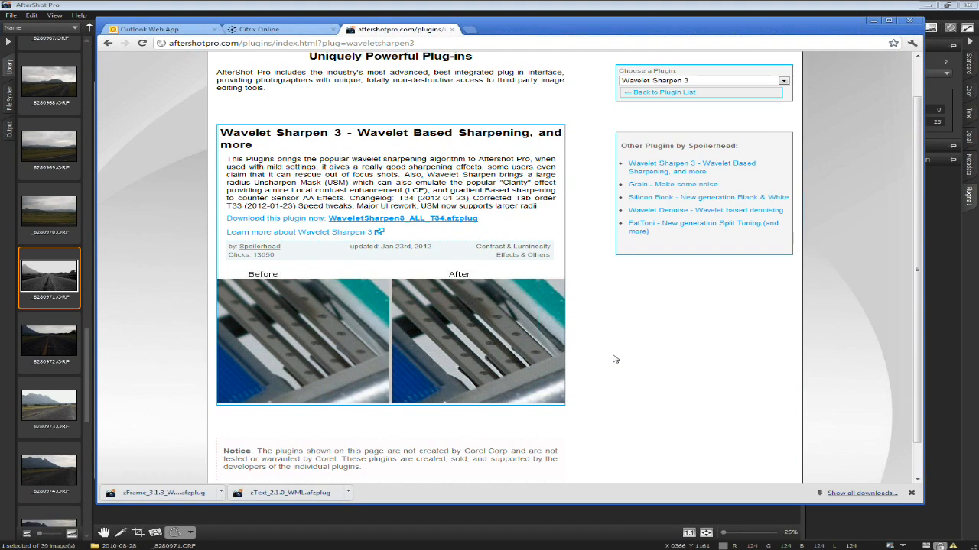
scroll(614, 358, down, 1)
scroll(614, 358, up, 1)
click(403, 225)
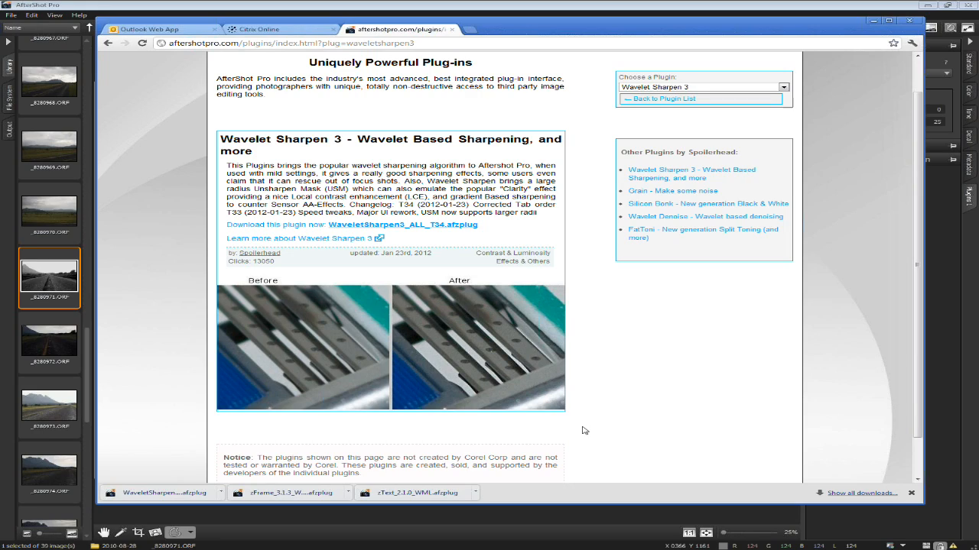
- Switch back to AfterShot Pro and start installing the downloaded WaveletSharpen3, zFrame and zText plugin files together
click(160, 8)
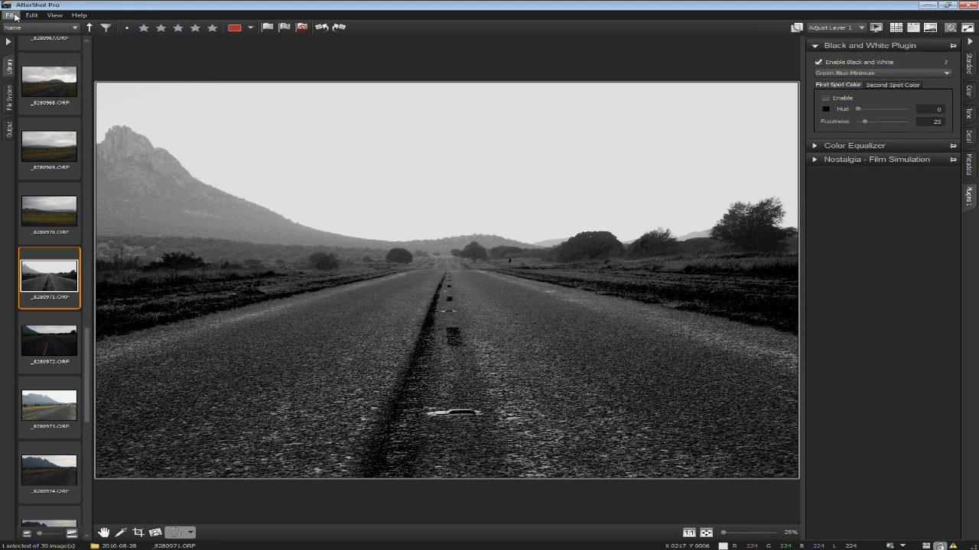
click(10, 15)
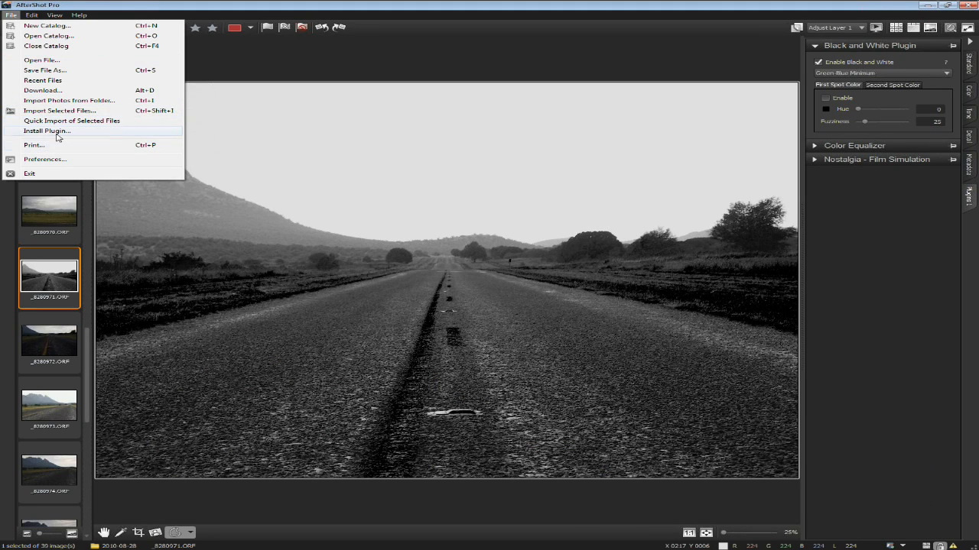
key(Escape)
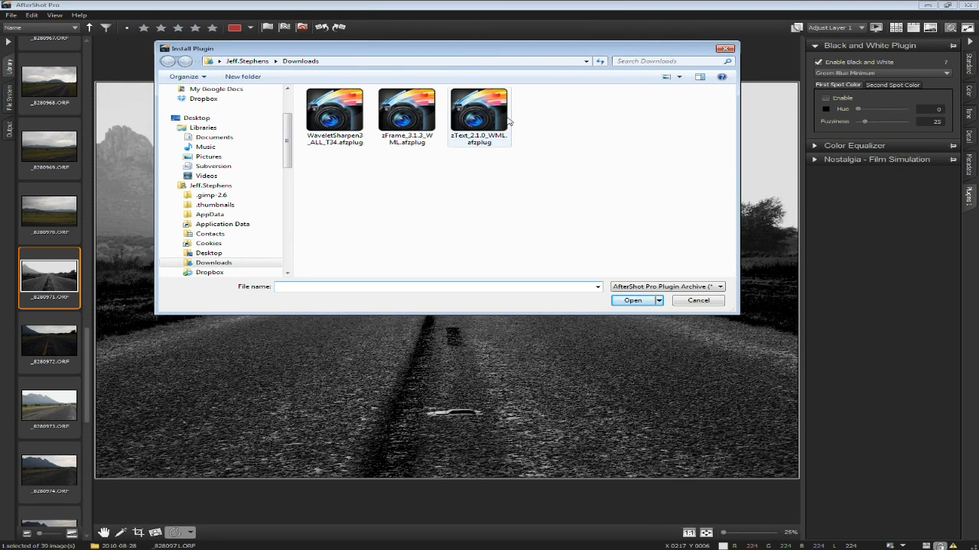
click(334, 115)
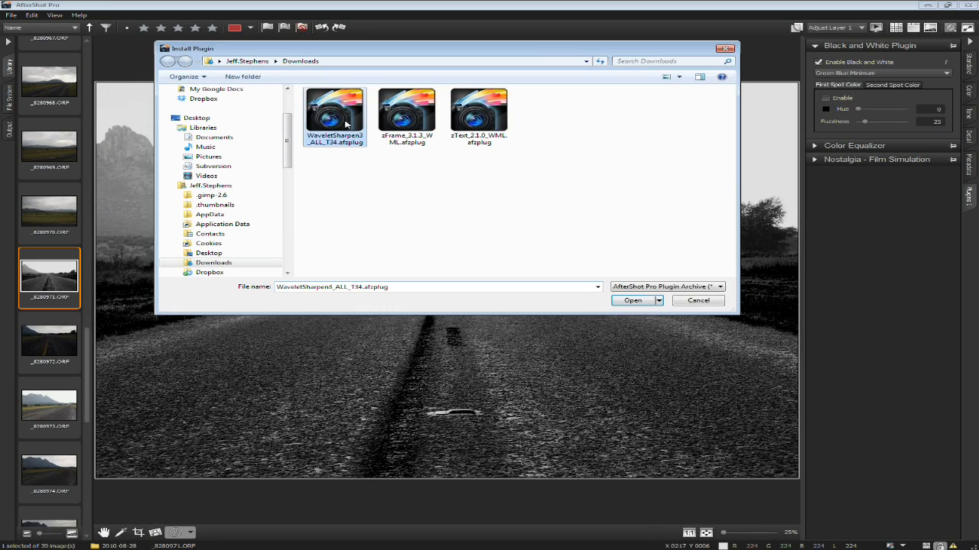
shift+click(479, 115)
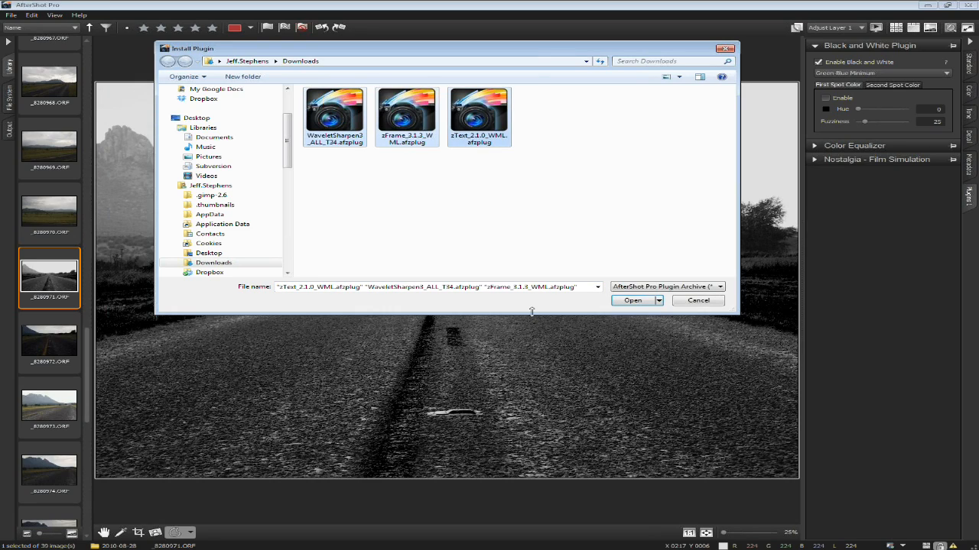
click(631, 300)
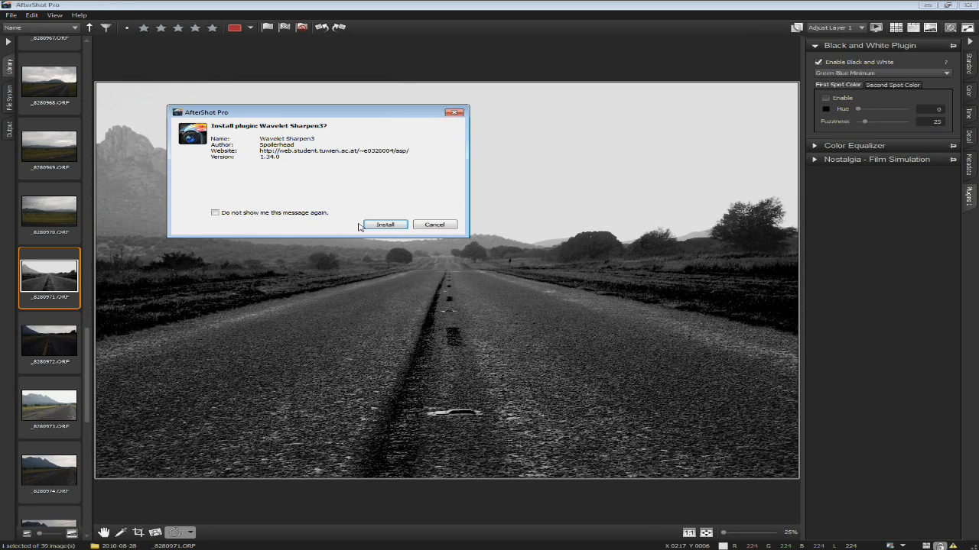
- Install all three plugins with the confirmation message suppressed, postponing the restart until zText is installed, and restart the program
click(265, 214)
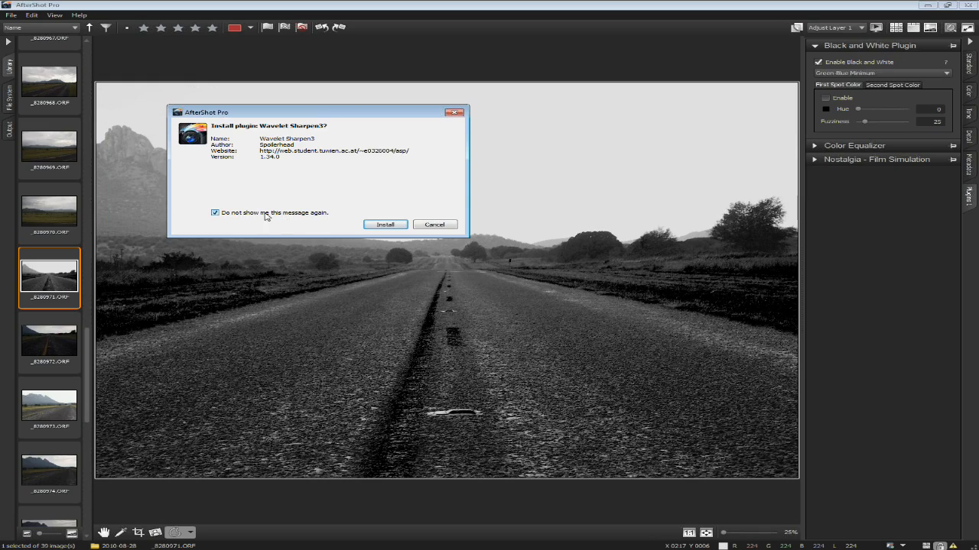
click(373, 227)
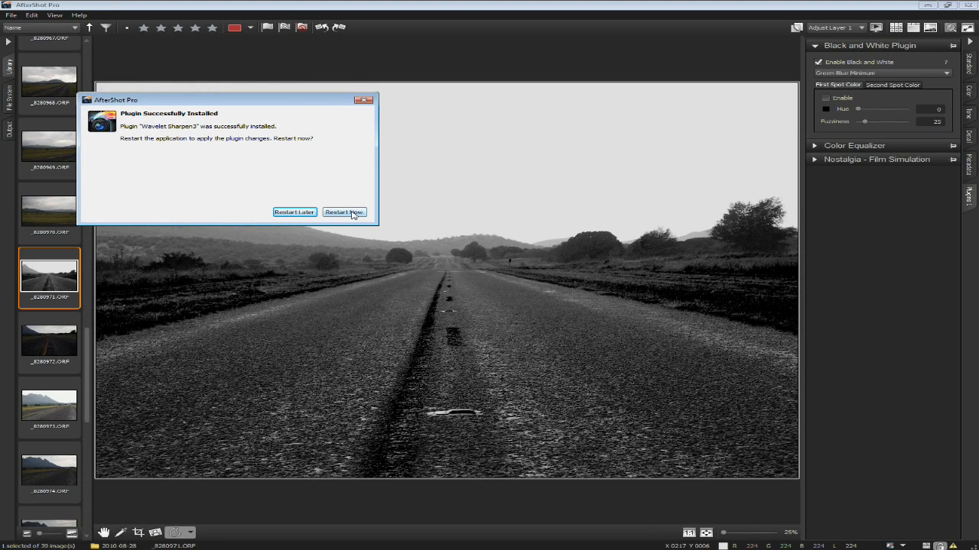
click(300, 213)
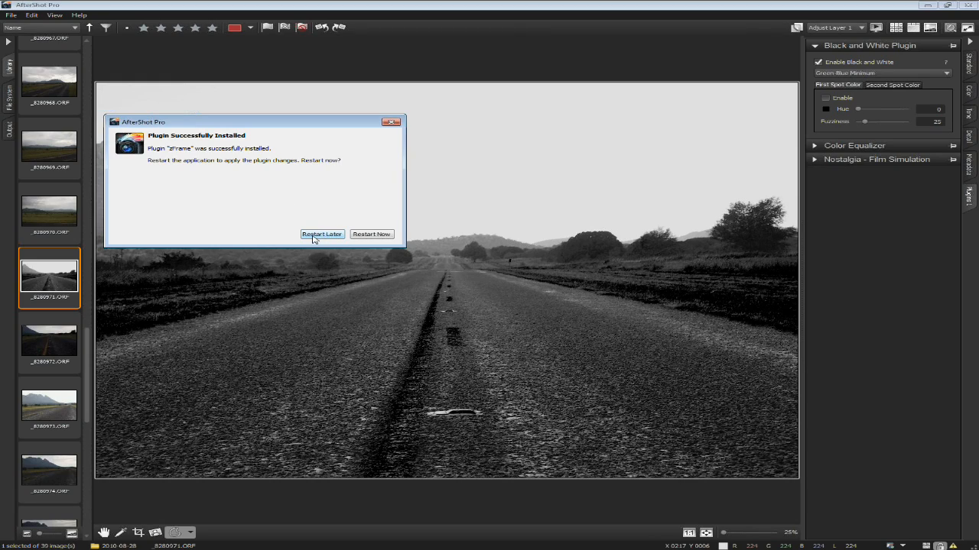
click(322, 237)
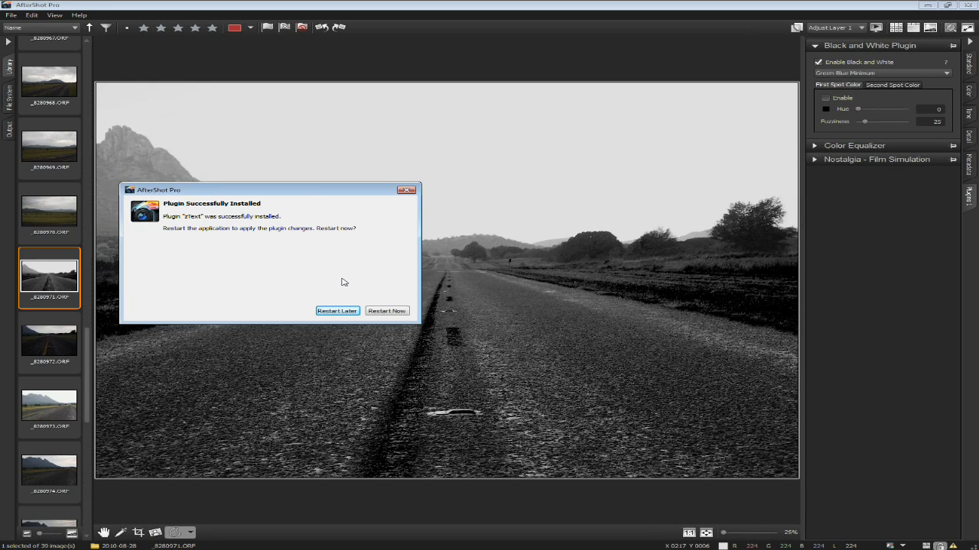
click(395, 314)
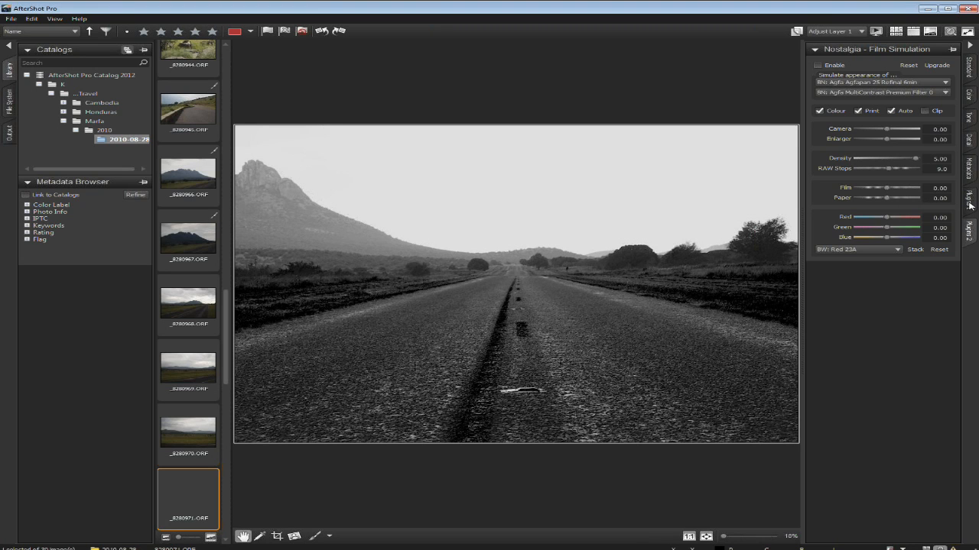
- Select photo _8280885.ORF and, among the plugin settings, collapse zText, zFrame and Black and White, keeping Wavelet Sharpen expanded
click(969, 202)
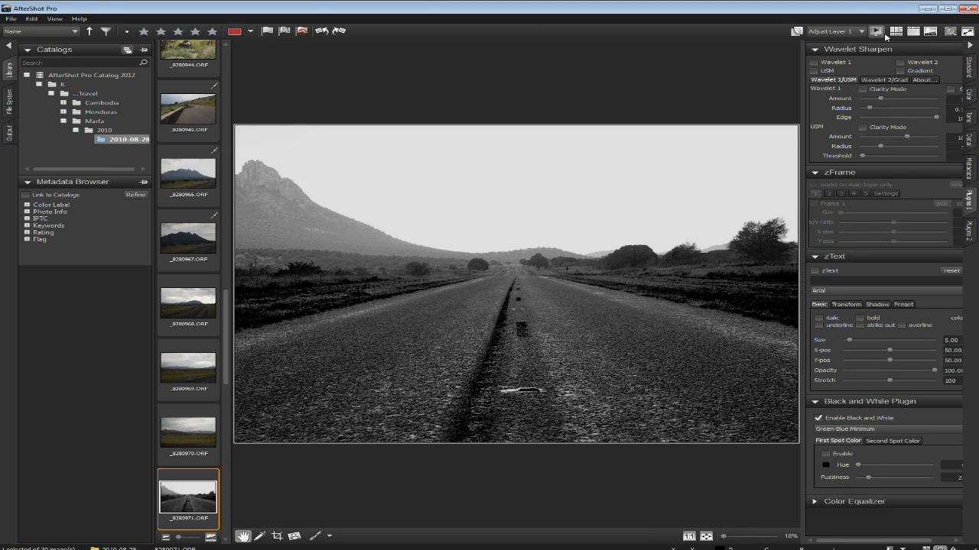
drag(227, 315, 222, 231)
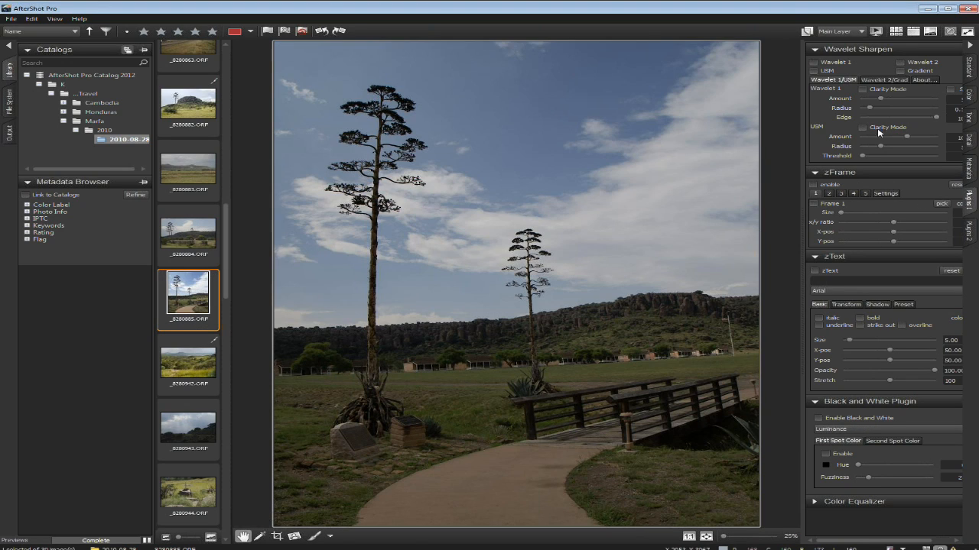
click(814, 257)
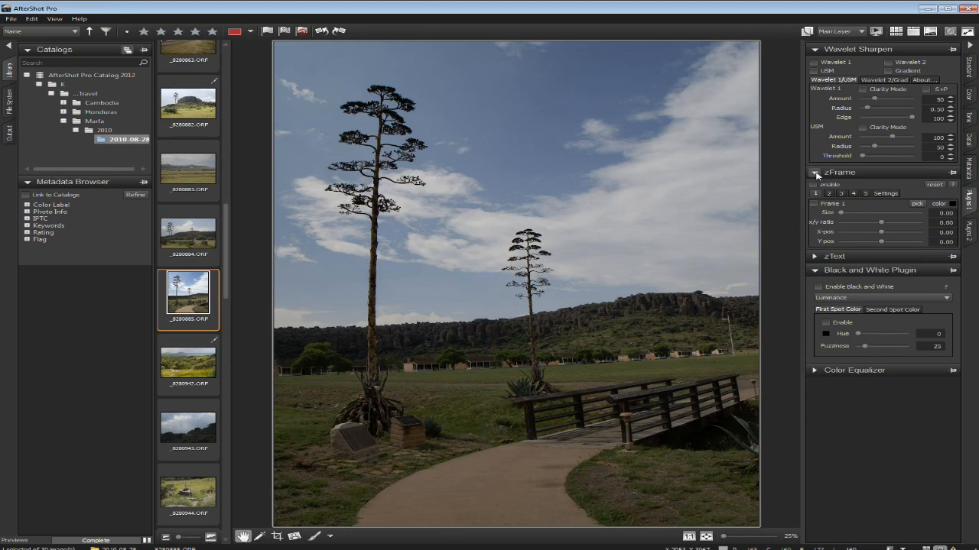
click(815, 172)
click(814, 200)
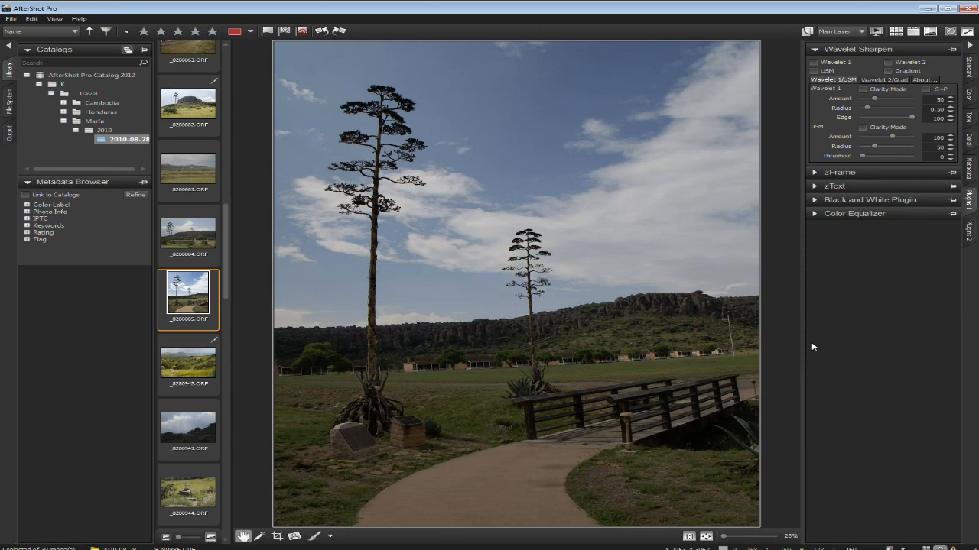
- Try Wavelet 1 sharpening with an amount of 32 on the tree at 100% zoom, switch it off and return to the full view
click(535, 329)
drag(533, 278, 540, 393)
mouse_move(874, 98)
mouse_down()
mouse_move(882, 101)
mouse_move(870, 99)
mouse_up()
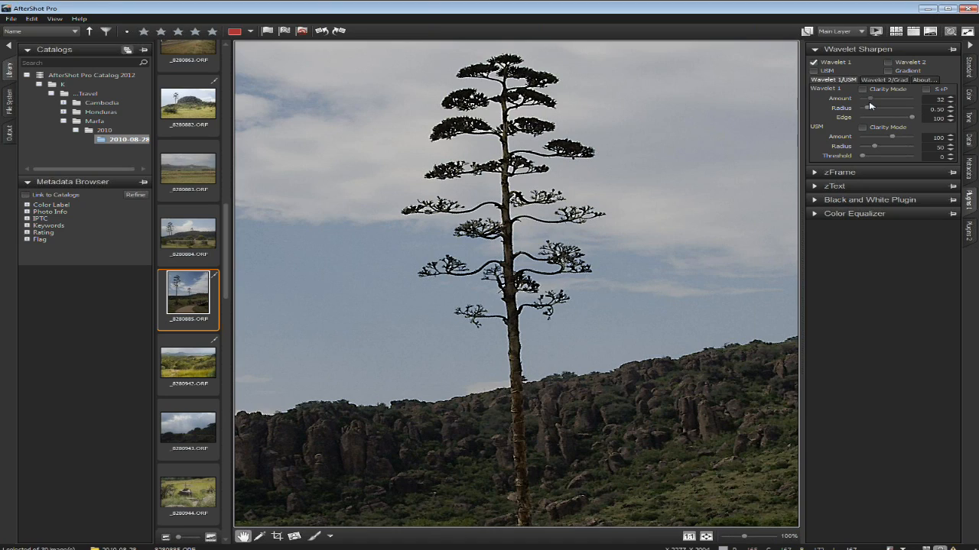
click(814, 62)
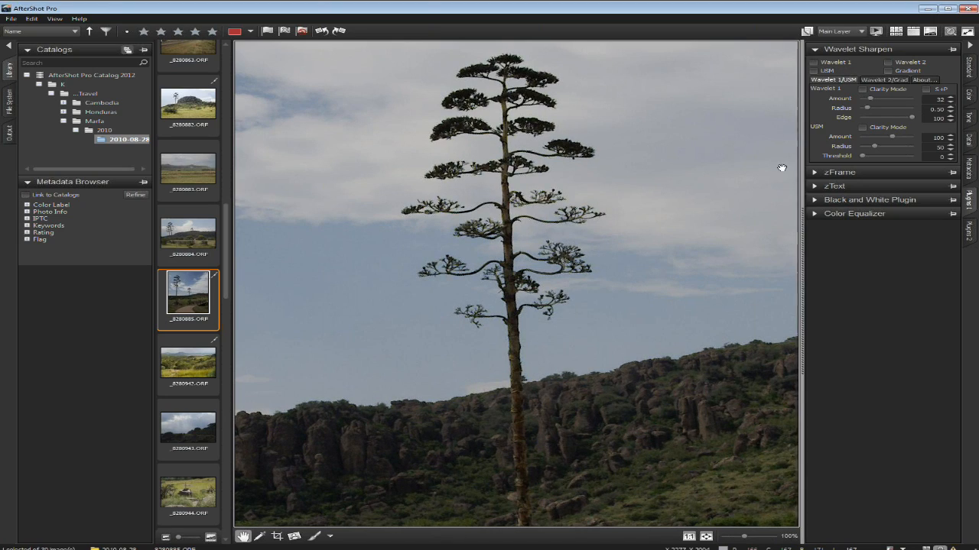
click(642, 320)
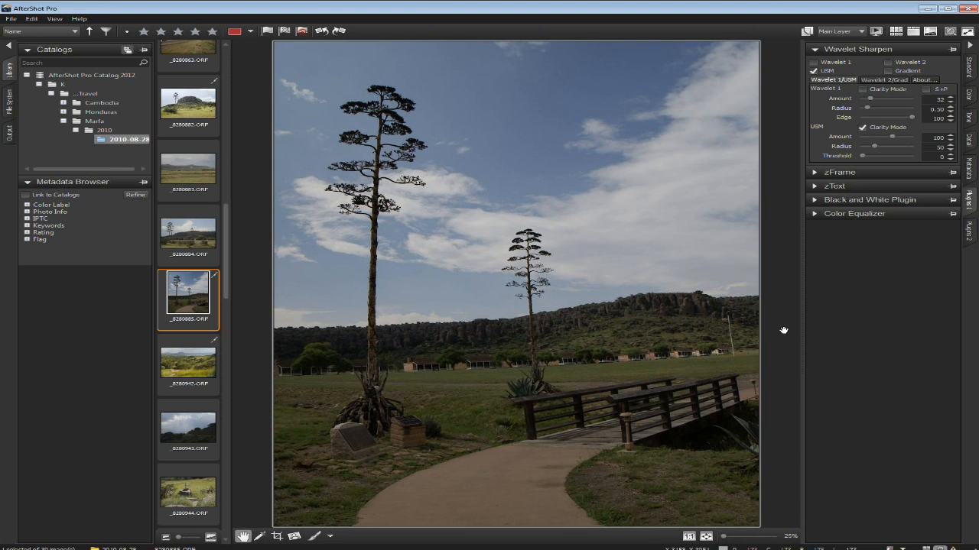
- Set the USM clarity amount to -1, turn on Clarity Mode for Wavelet 1, and switch off USM and its Clarity Mode
drag(889, 138, 871, 138)
click(862, 90)
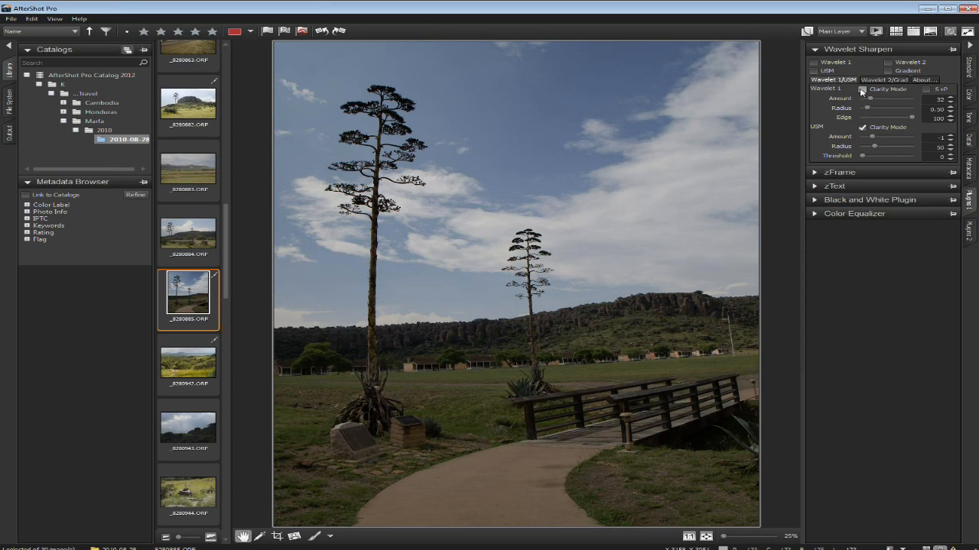
click(863, 128)
click(813, 71)
click(814, 62)
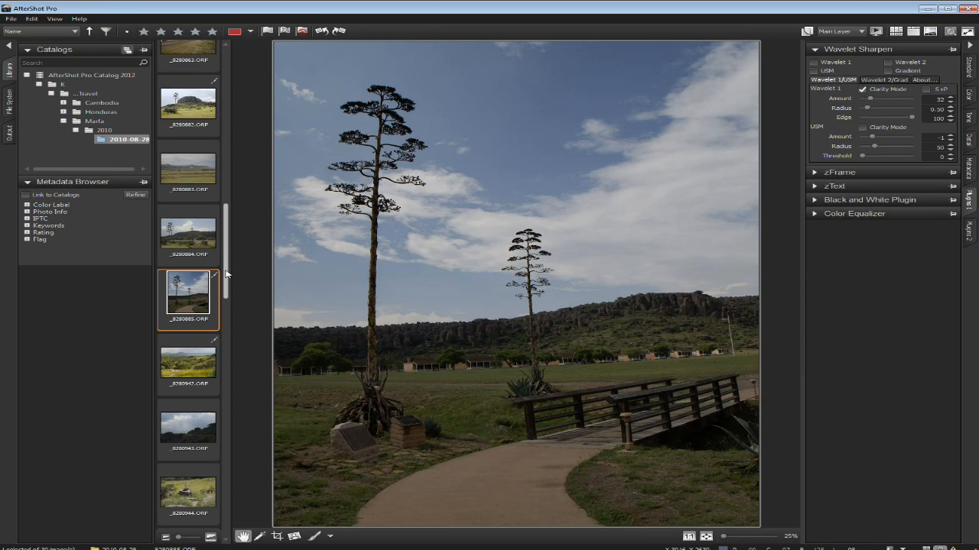
- Select photo _8280884.ORF and try Wavelet 1 sharpening with Clarity Mode on it
scroll(227, 273, up, 2)
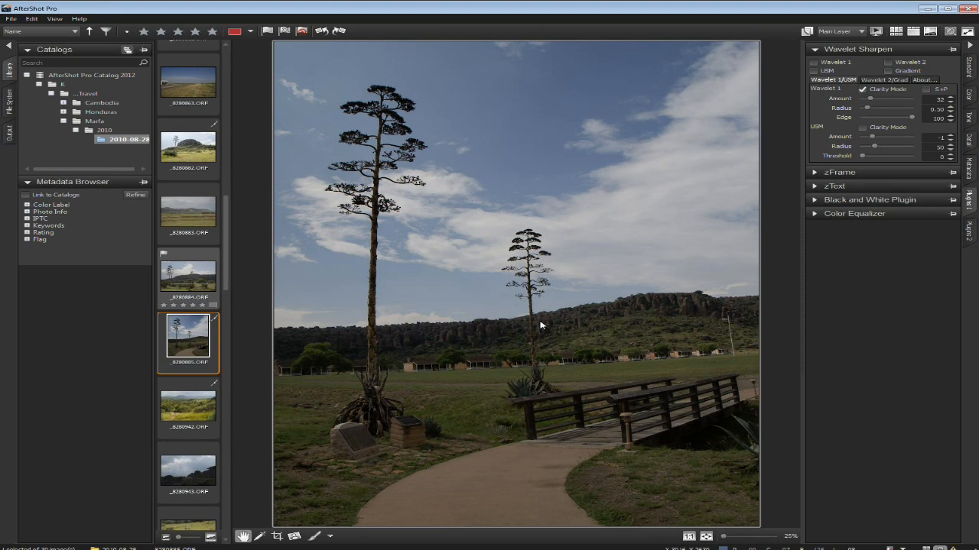
key(Left)
click(861, 90)
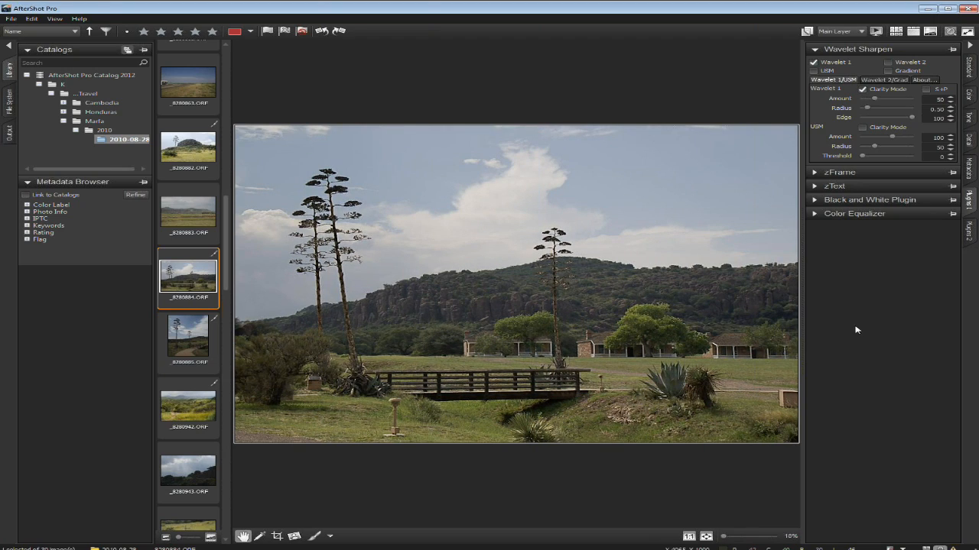
click(813, 64)
- Collapse Wavelet Sharpen, expand the zText and zFrame settings, and select the storefront photo _8280860.ORF
click(813, 51)
click(814, 77)
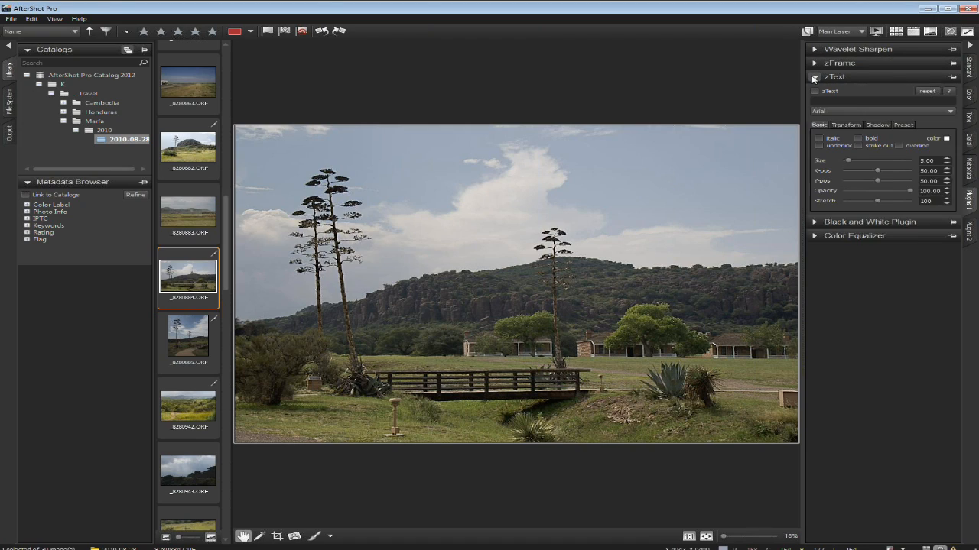
click(814, 64)
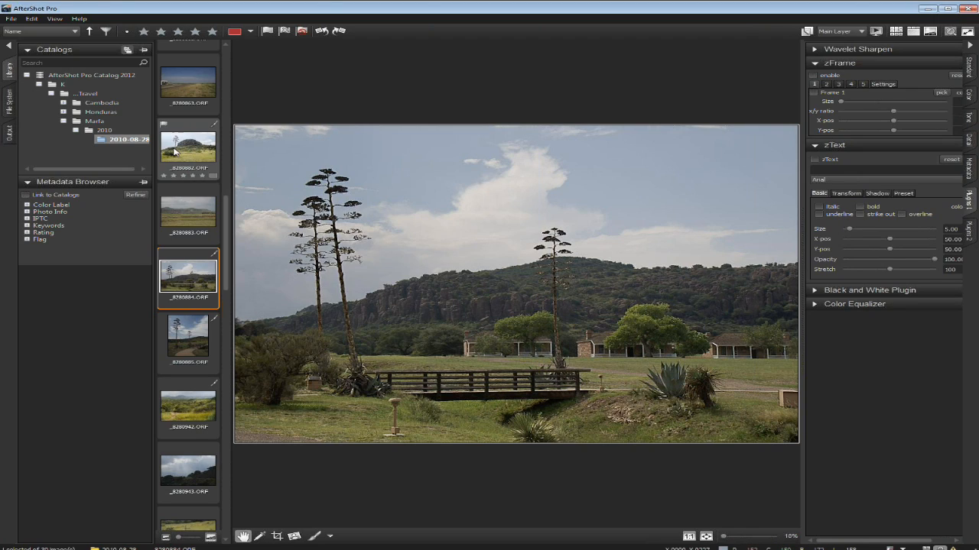
scroll(228, 236, up, 1)
scroll(228, 235, up, 6)
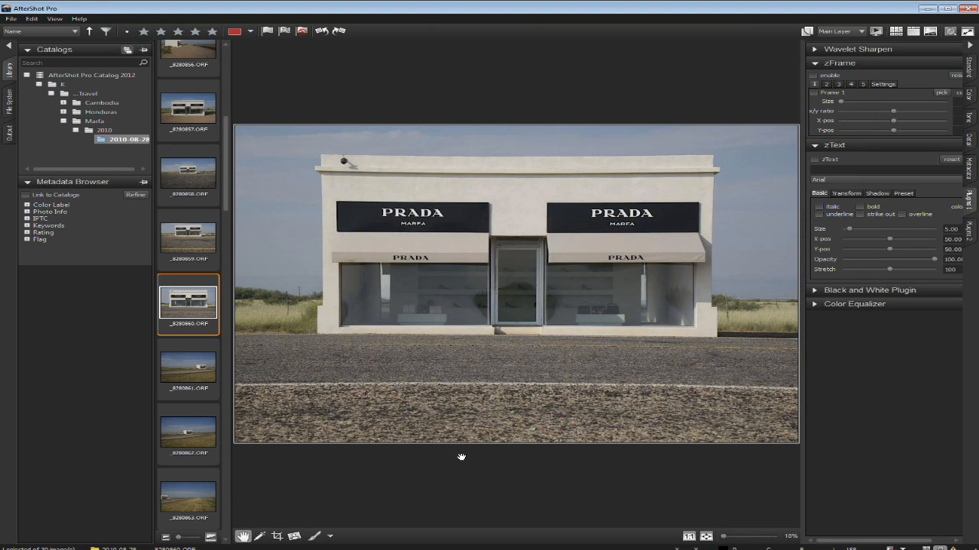
- Turn on Frame 1 in zFrame for the storefront photo, widen the settings area and set the frame's size to 1.00
click(813, 93)
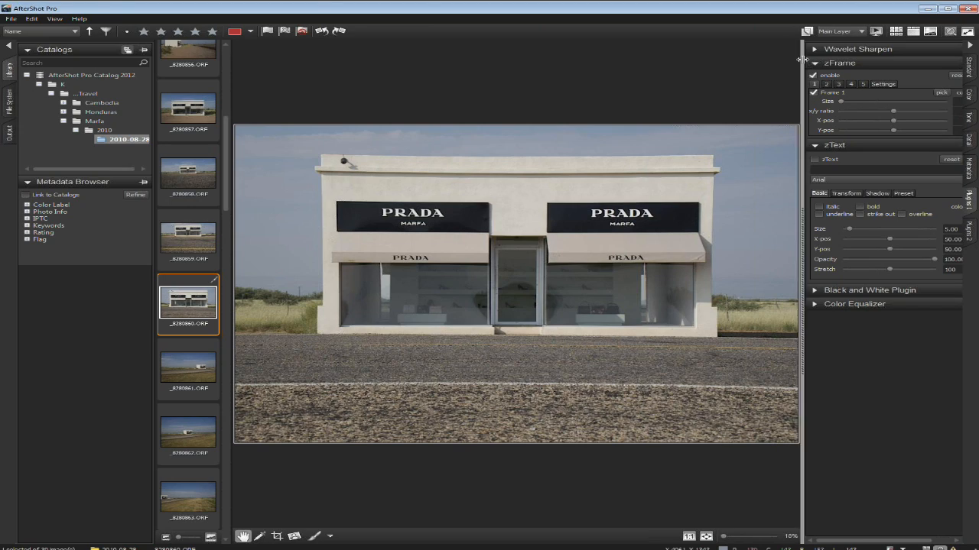
drag(800, 61, 778, 69)
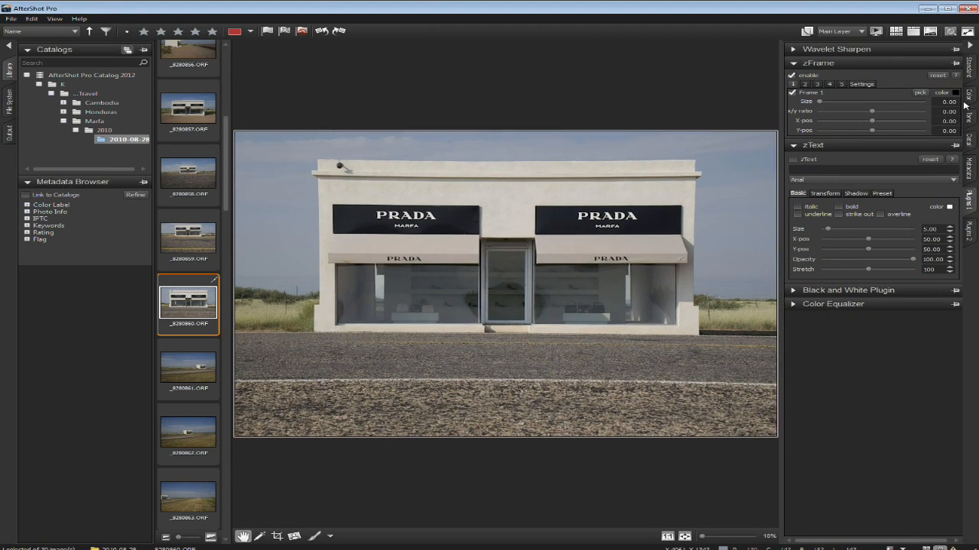
click(835, 102)
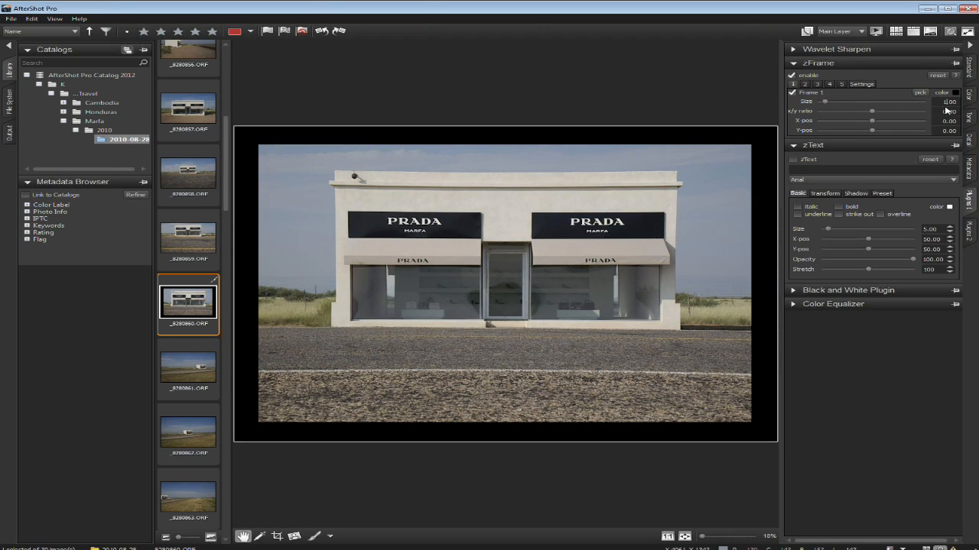
- Add Frame 2 around the storefront photo with a size of 3.00 and a white color
click(805, 84)
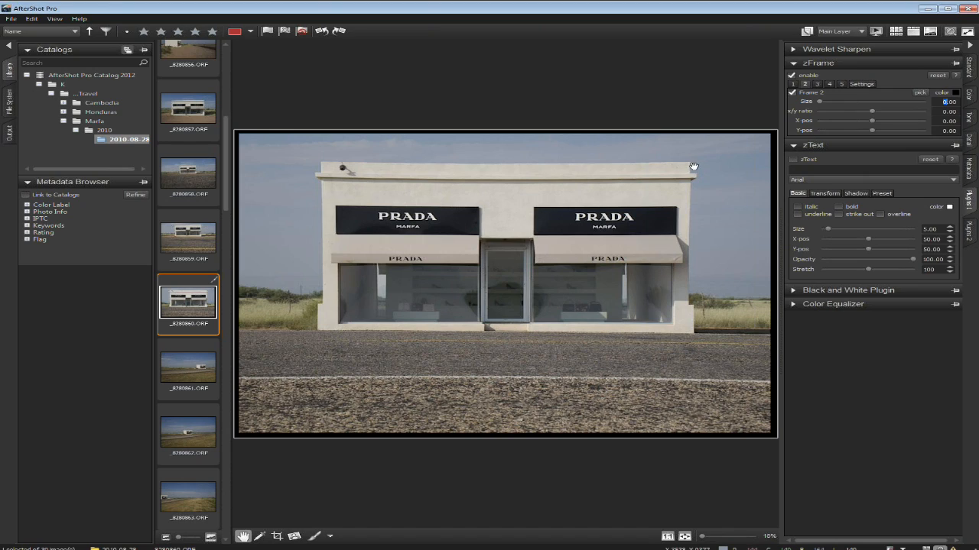
text(3)
key(Return)
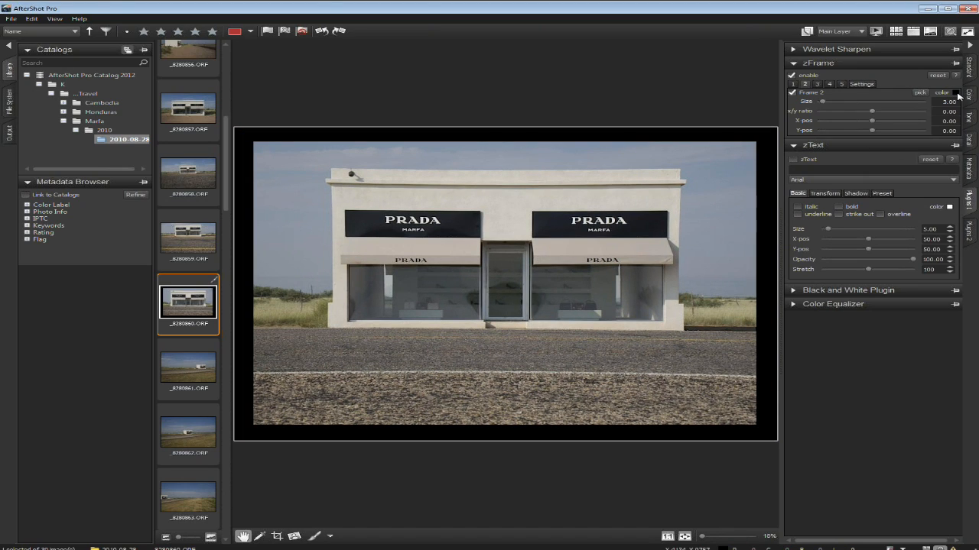
click(956, 93)
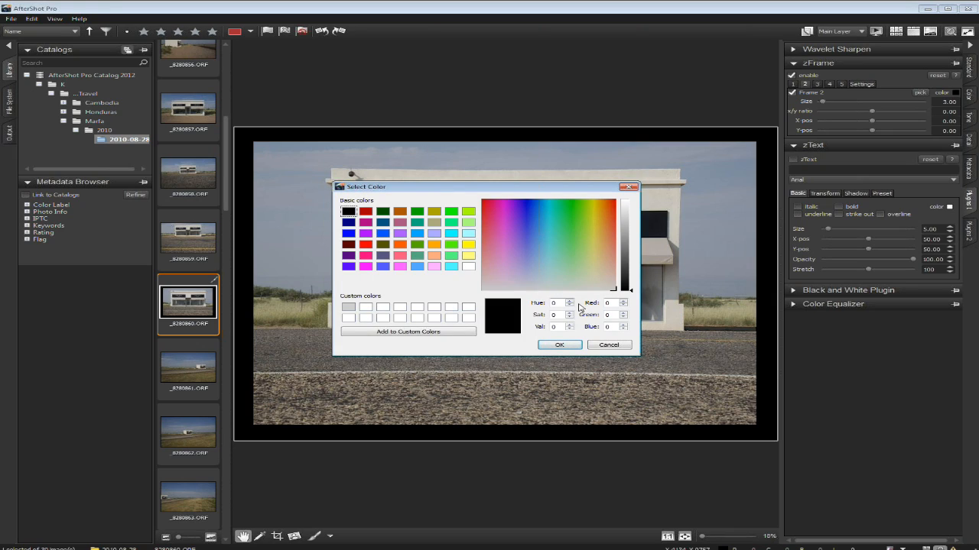
click(468, 266)
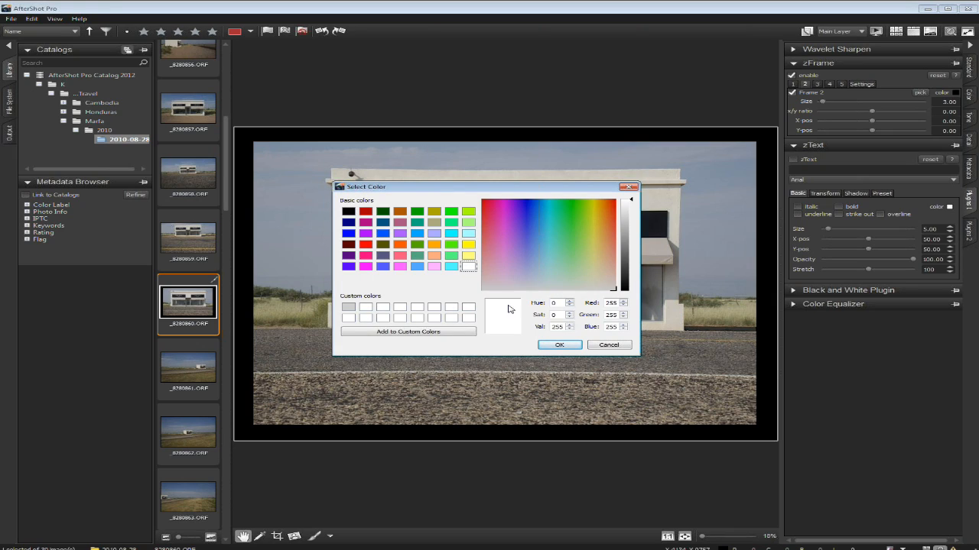
click(560, 346)
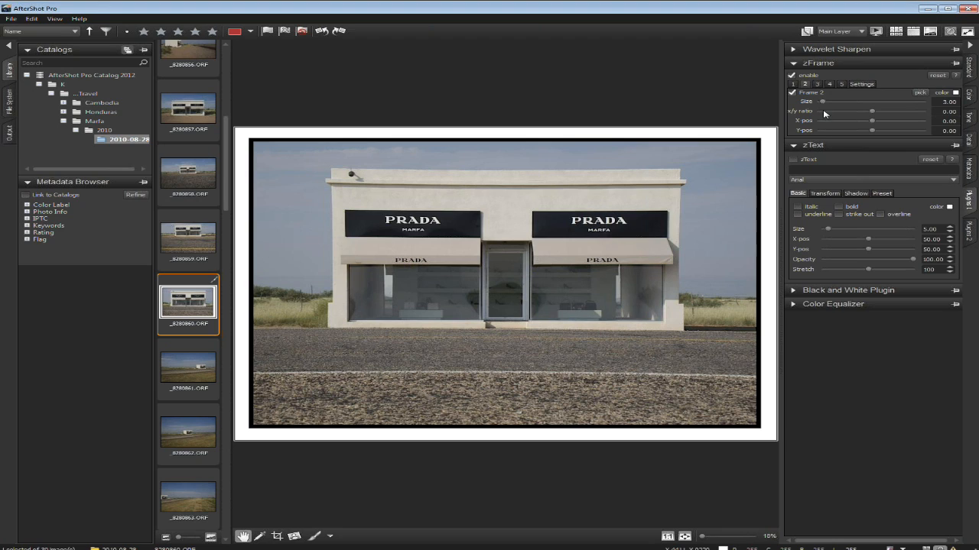
- Thicken Frame 2 below the photo with size about 4.09, x/y ratio about -90.64 and Y-pos about -78.95
drag(872, 112, 840, 132)
double_click(805, 121)
drag(846, 111, 828, 116)
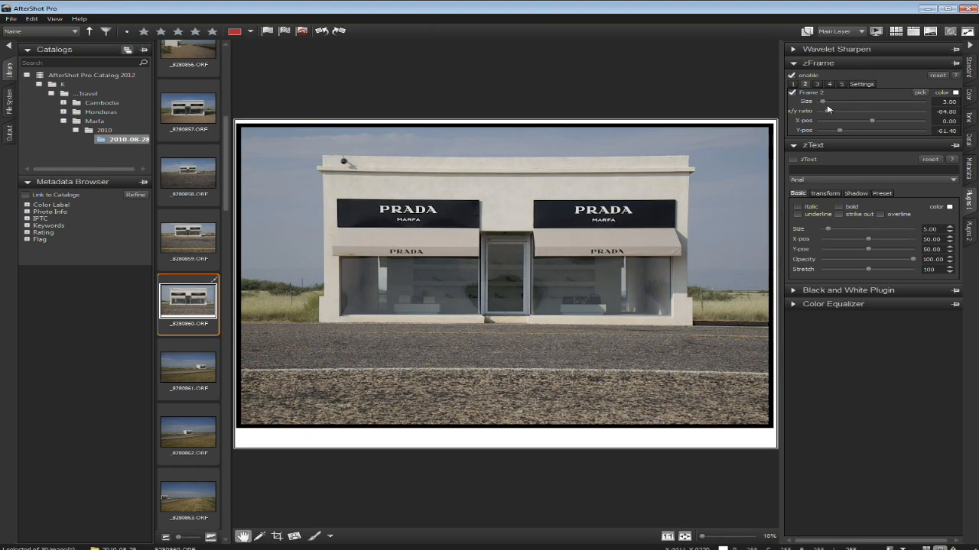
mouse_move(825, 102)
mouse_down()
mouse_move(837, 133)
mouse_move(825, 113)
mouse_up()
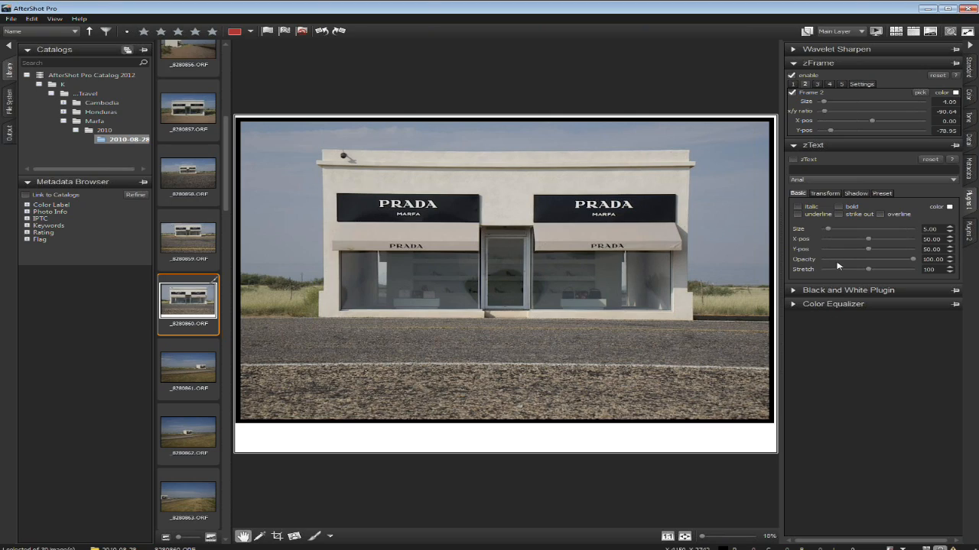
- Set the size of the black Frame 1 to 0.50
click(793, 85)
text(.5)
key(Return)
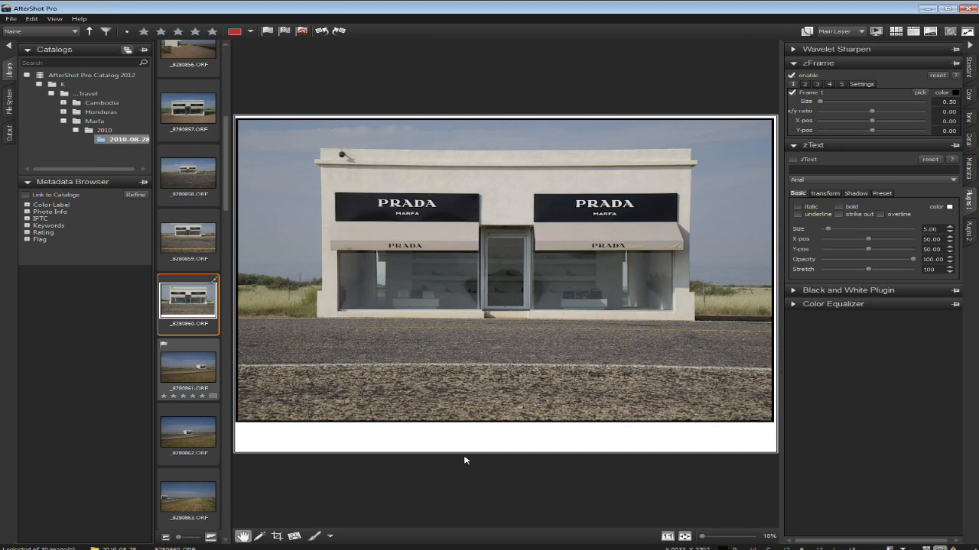
- Copy only the zFramePlug settings from _8280860.ORF and paste them onto _8280861.ORF
key(Down)
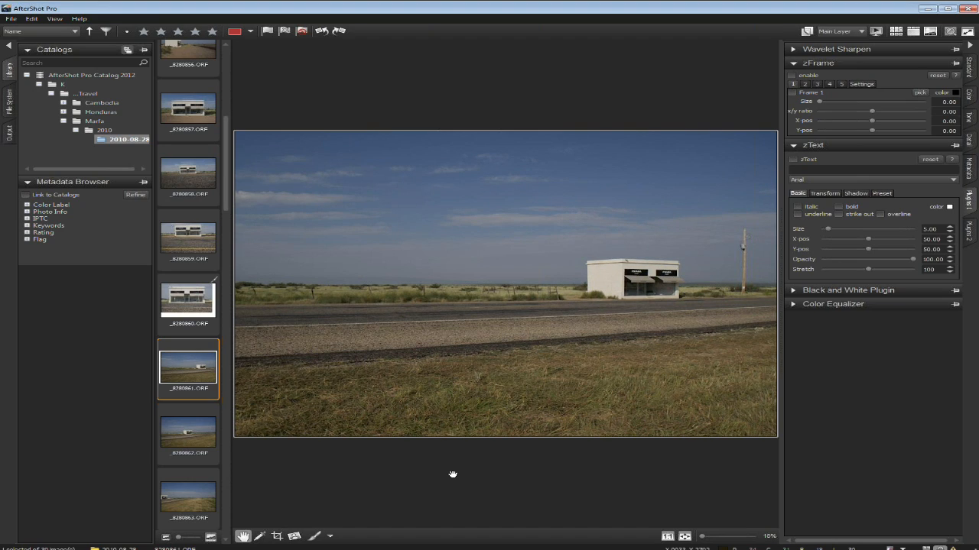
click(206, 302)
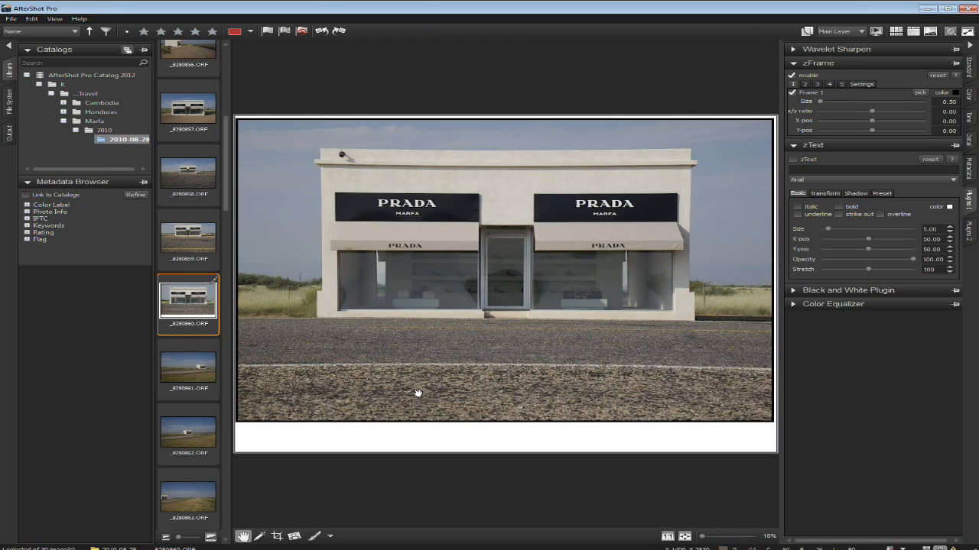
key(ctrl+shift+c)
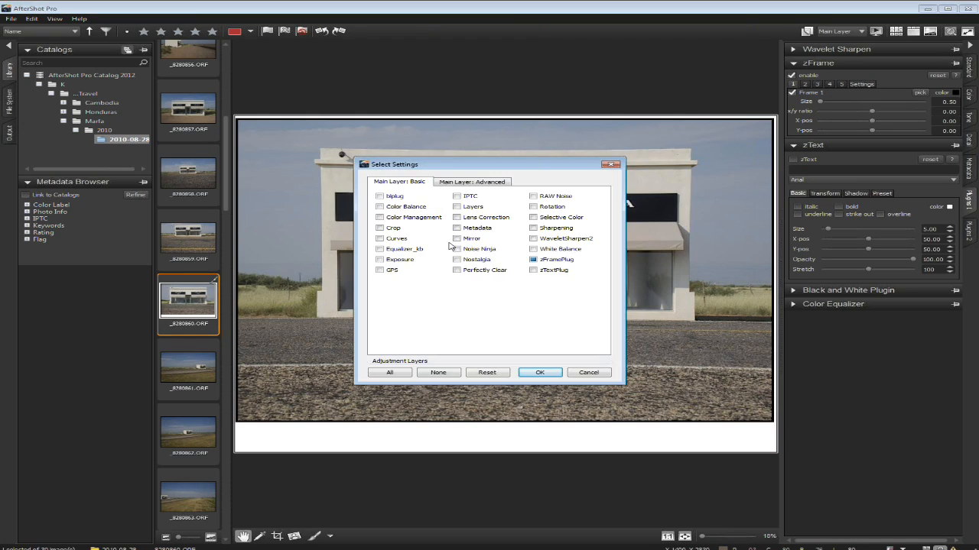
drag(487, 170, 529, 181)
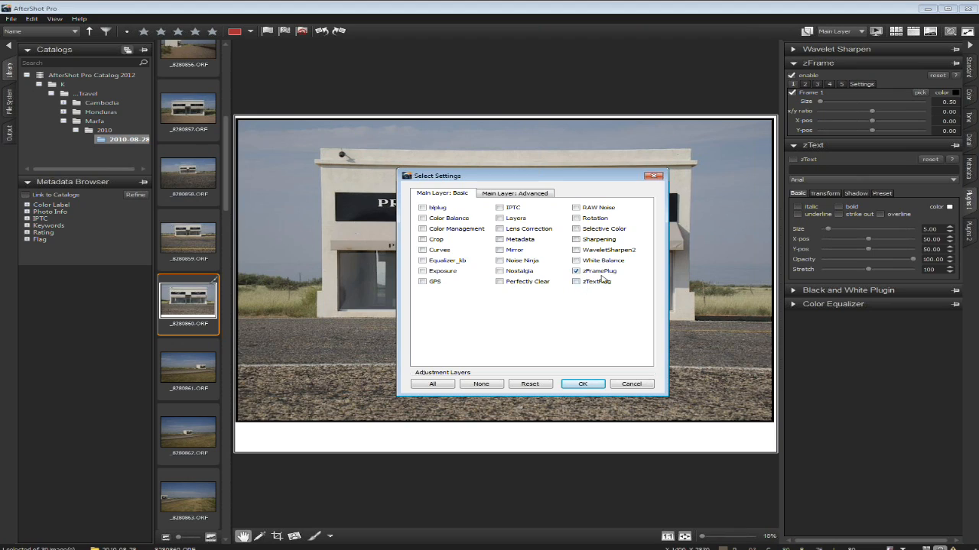
click(583, 385)
click(194, 375)
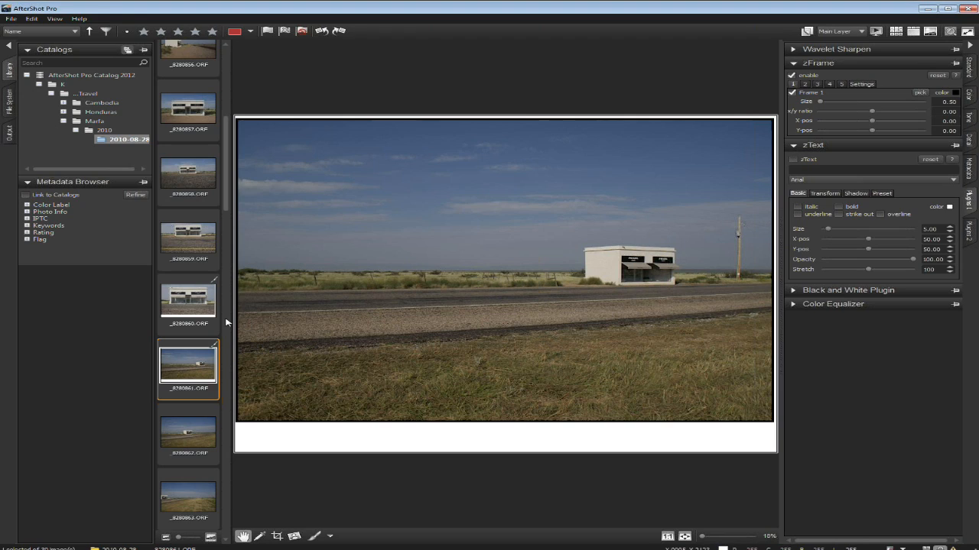
- On _8280860.ORF, enable zText with the caption "Prada Store outside Marfa, Texas" and move it down to a Y-pos of about 97.26
key(Up)
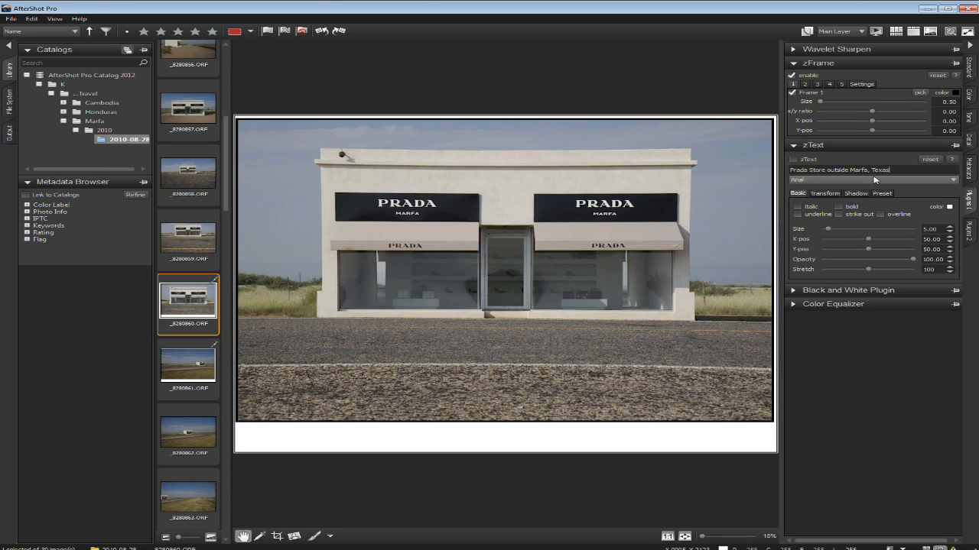
click(793, 159)
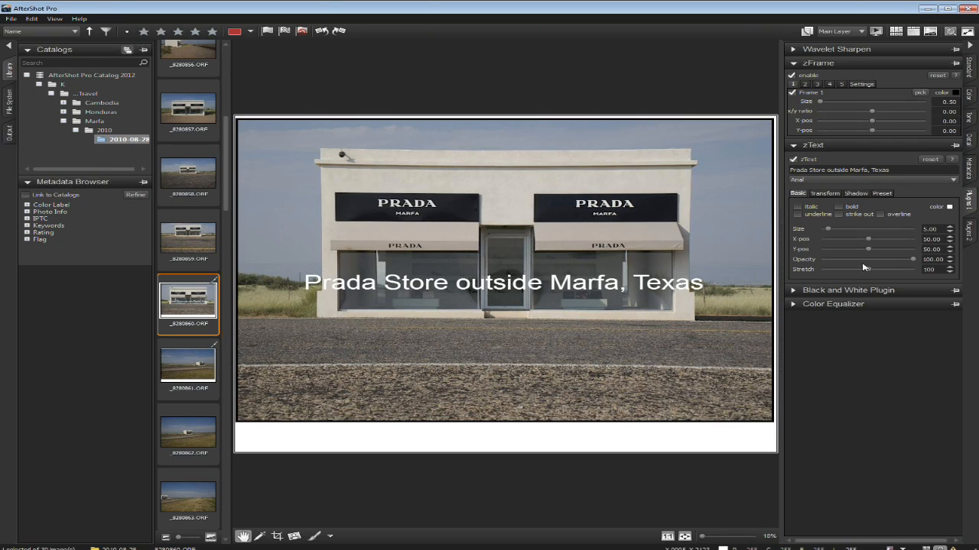
drag(868, 249, 911, 251)
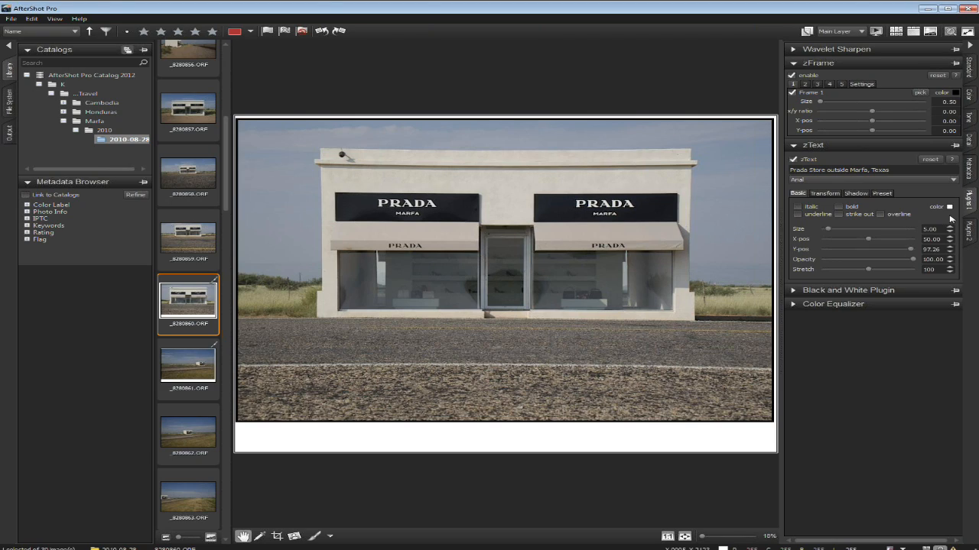
- Try cyan as the color of the zText caption
click(950, 207)
click(452, 233)
click(559, 347)
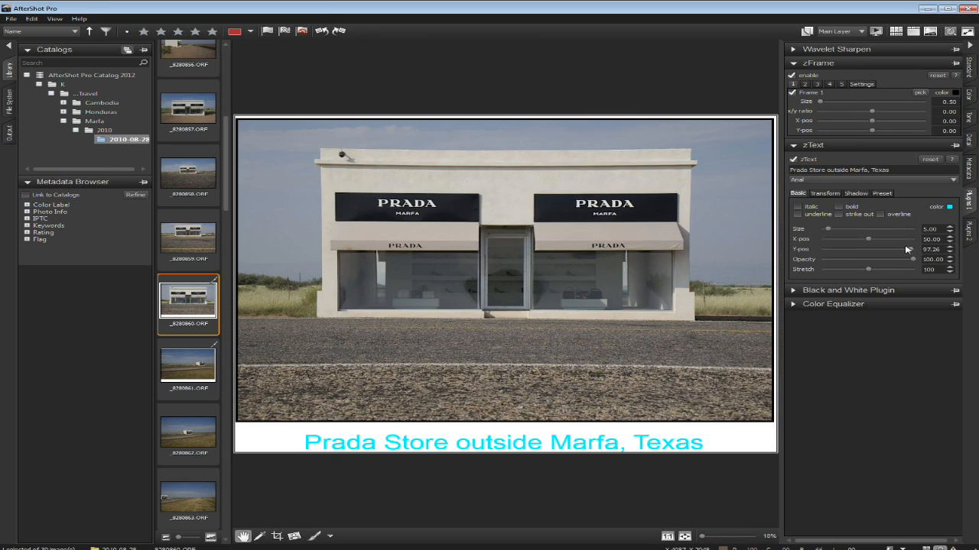
- Color the zText caption black and set its Y-pos to 95.58 to center it in the lower white border
click(950, 207)
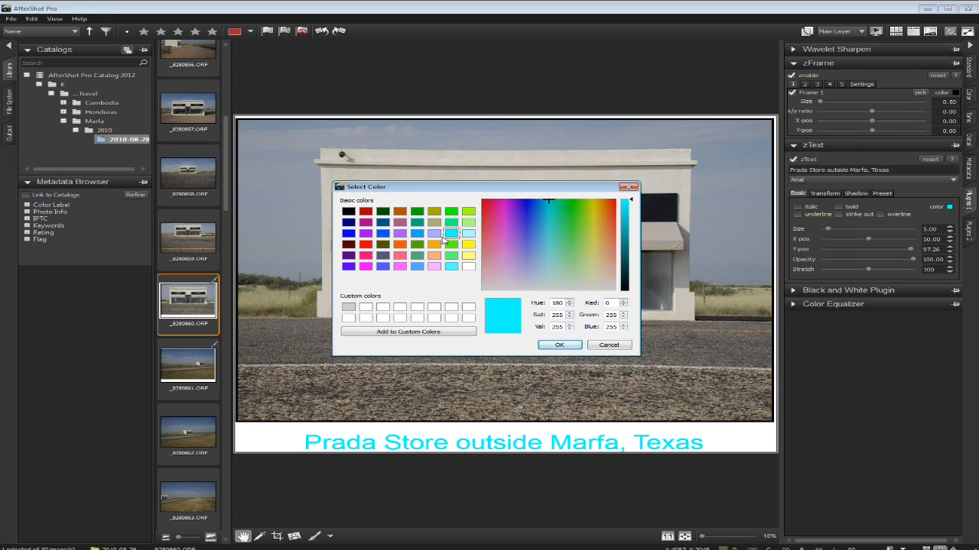
click(348, 212)
click(559, 344)
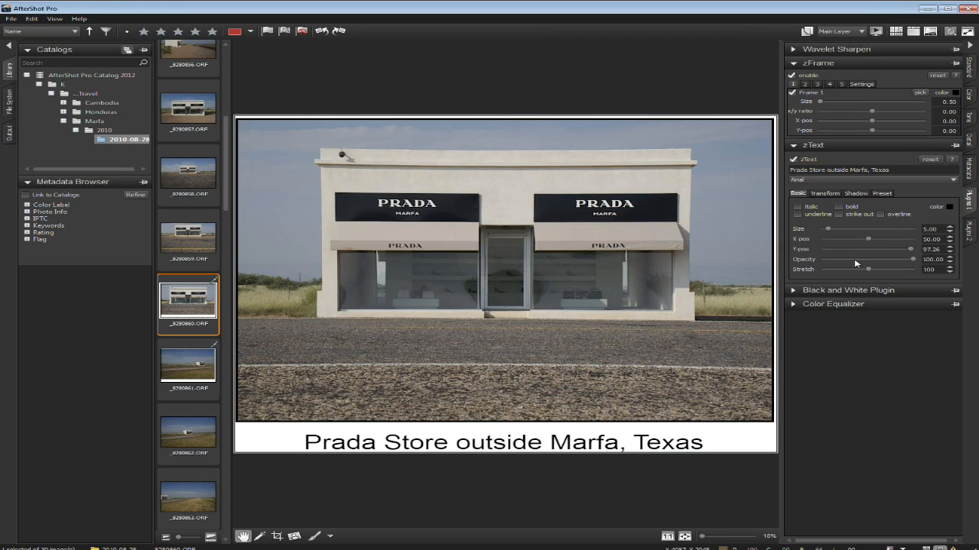
drag(911, 250, 910, 251)
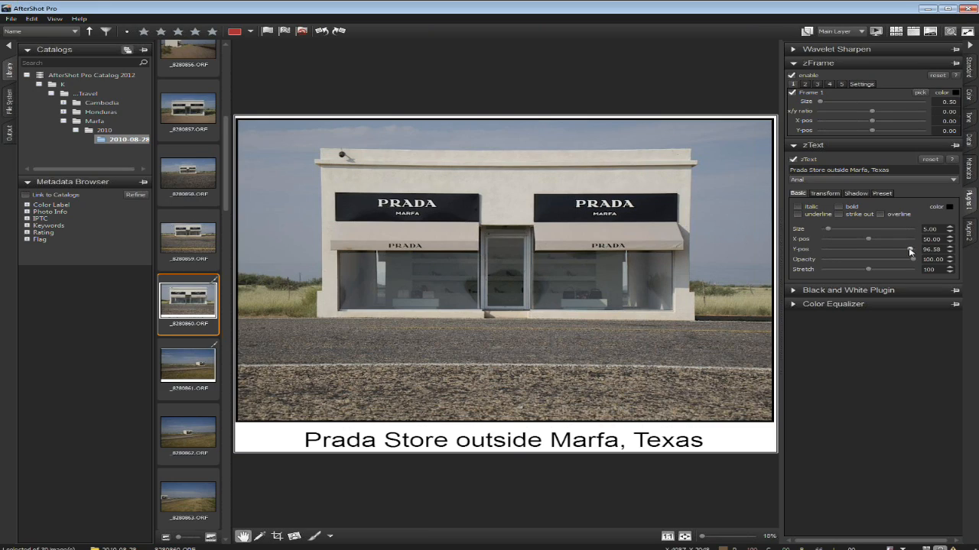
click(950, 252)
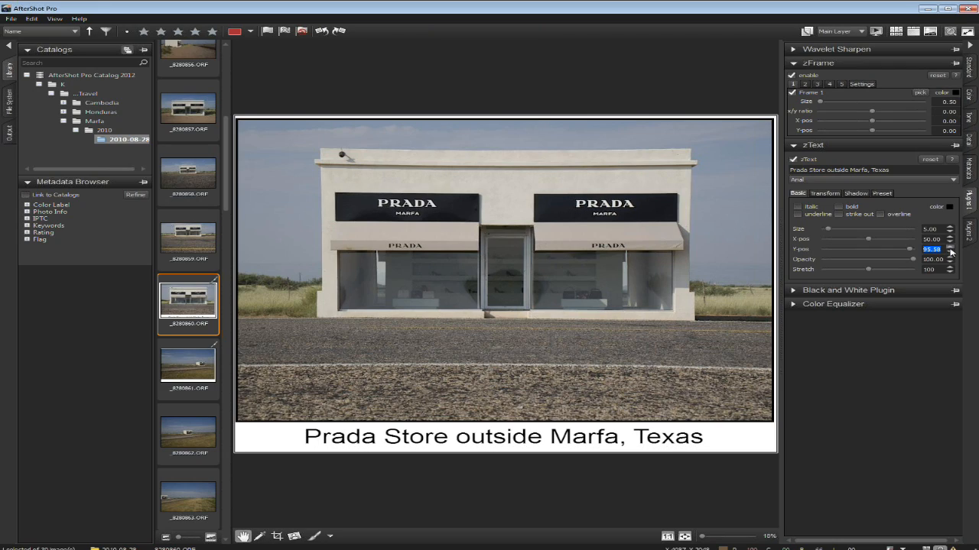
click(950, 252)
- Copy the zFramePlug and zTextPlug settings from _8280860.ORF and paste them onto _8280857.ORF
key(ctrl+shift+c)
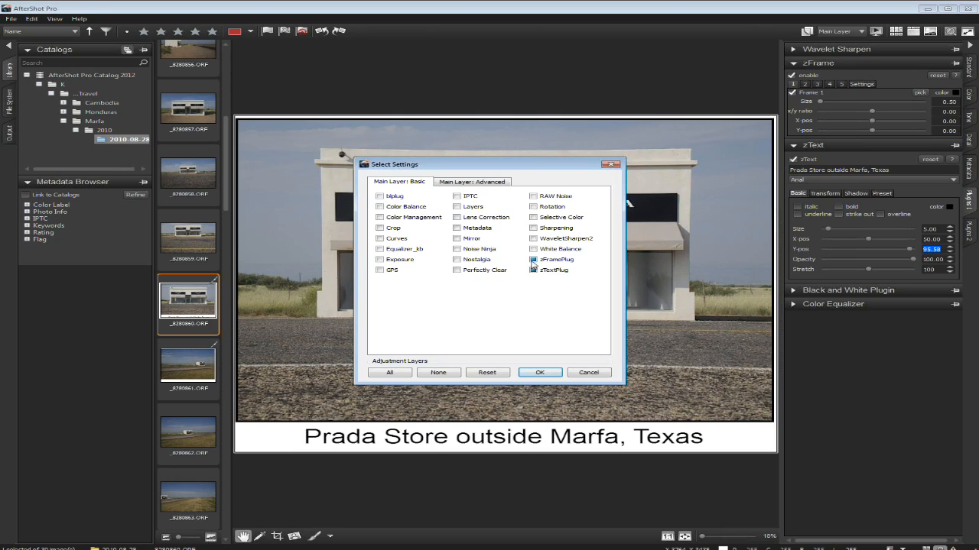
click(541, 372)
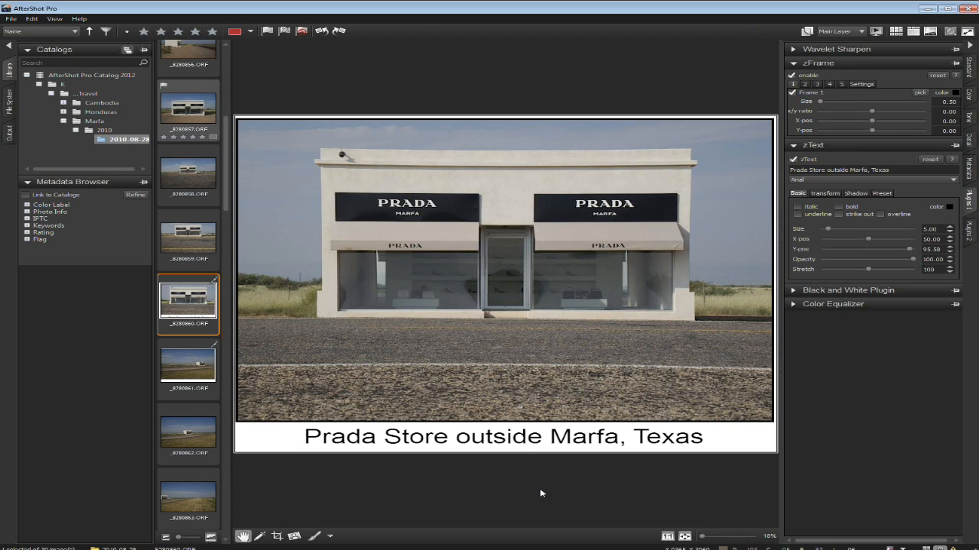
key(ctrl+v)
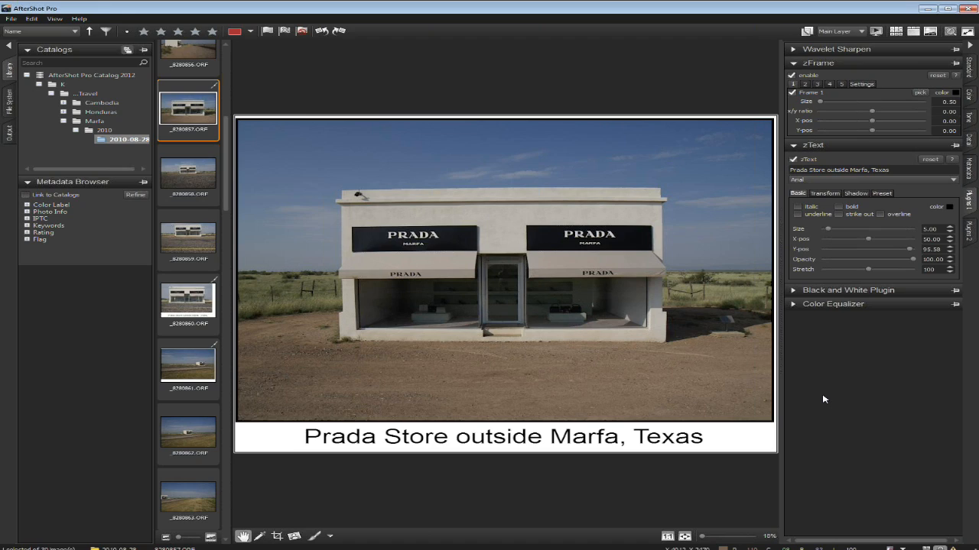
- Try a saturation of 33 for the blue range in Color Correction, and reset it
click(969, 95)
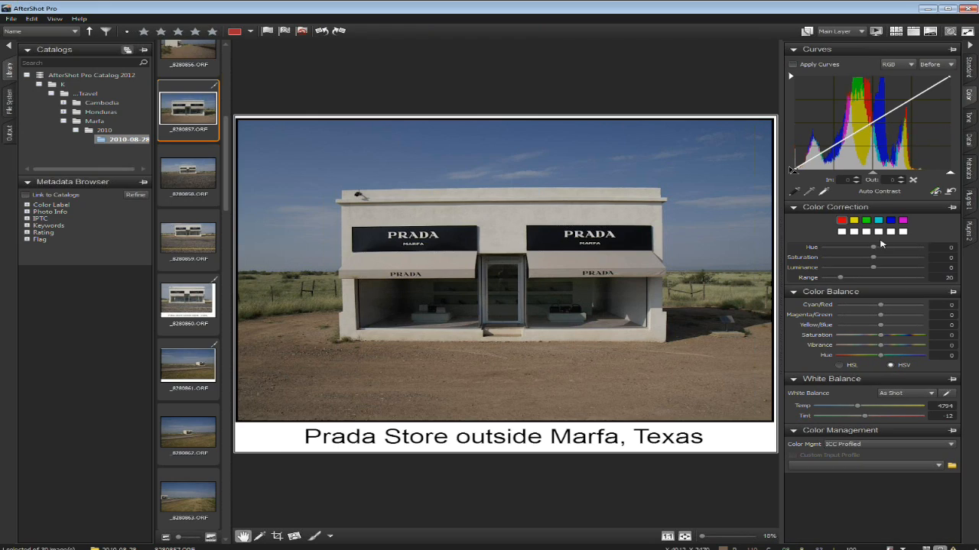
click(843, 233)
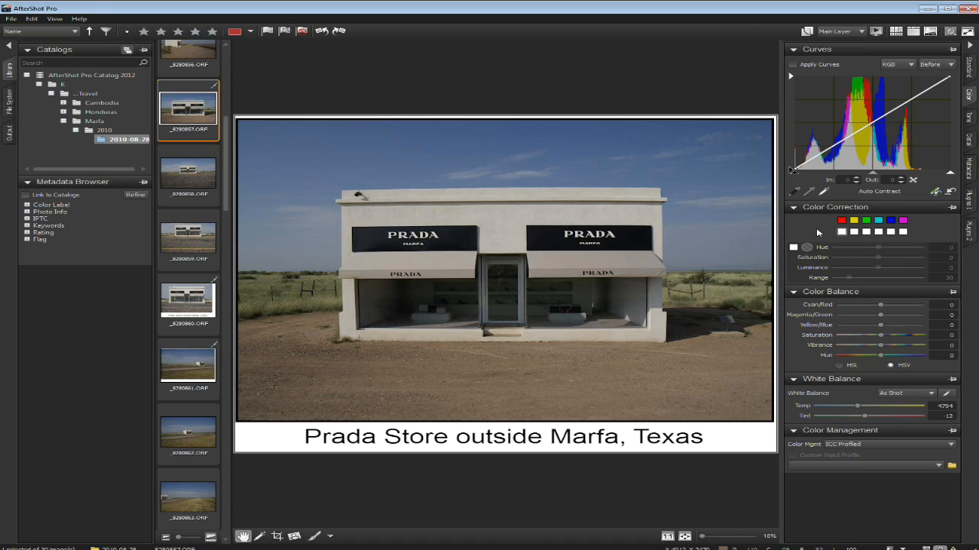
click(891, 221)
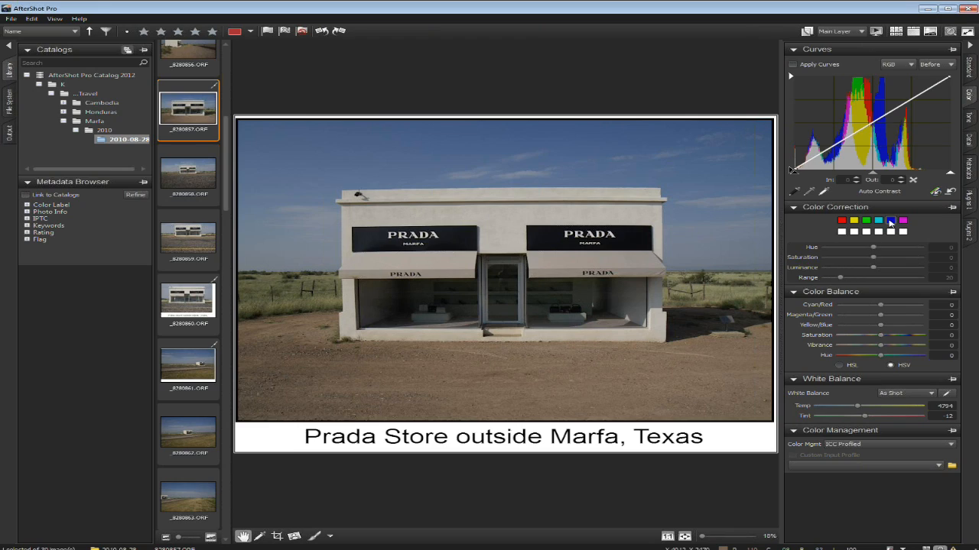
drag(874, 257, 889, 261)
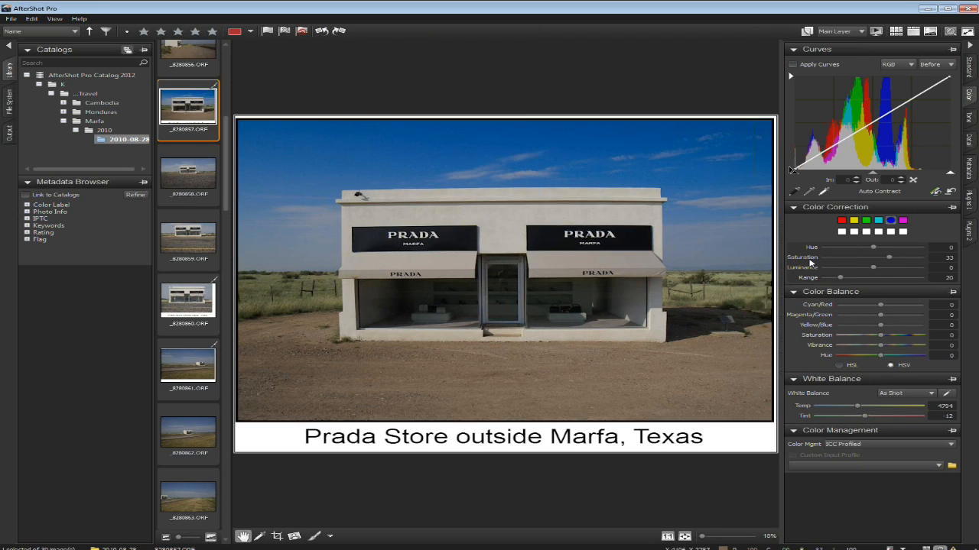
double_click(809, 260)
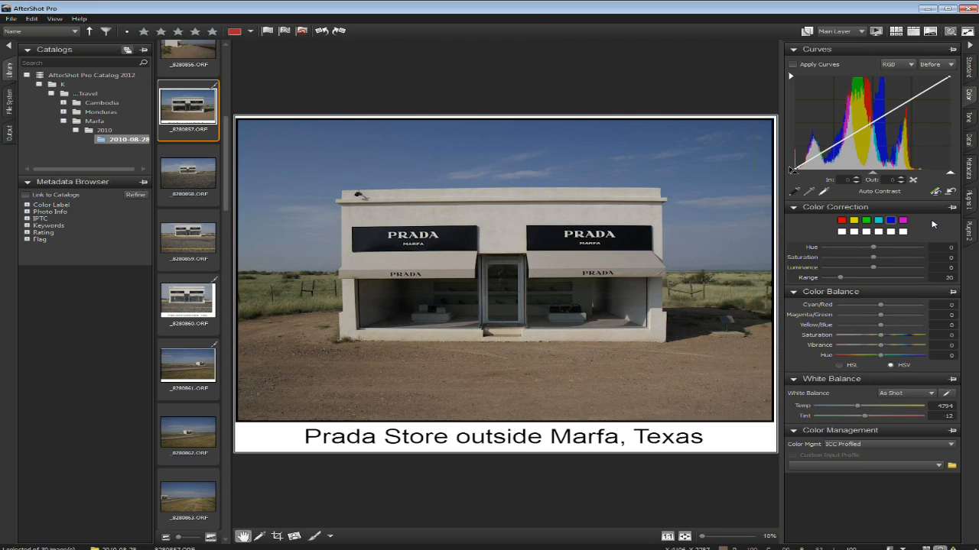
- Pick the brown dirt in front of the store as the first custom Color Correction color and raise its saturation to about 15
click(842, 233)
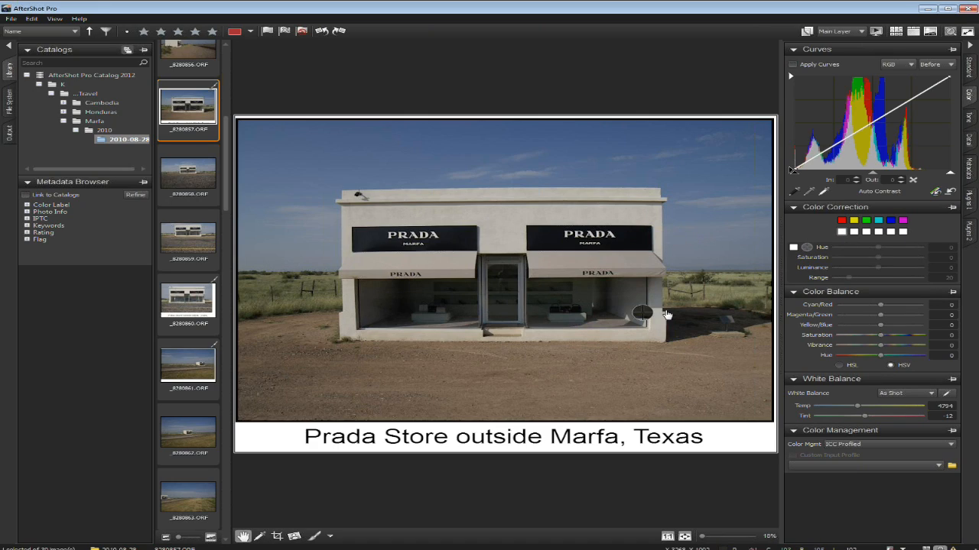
click(652, 366)
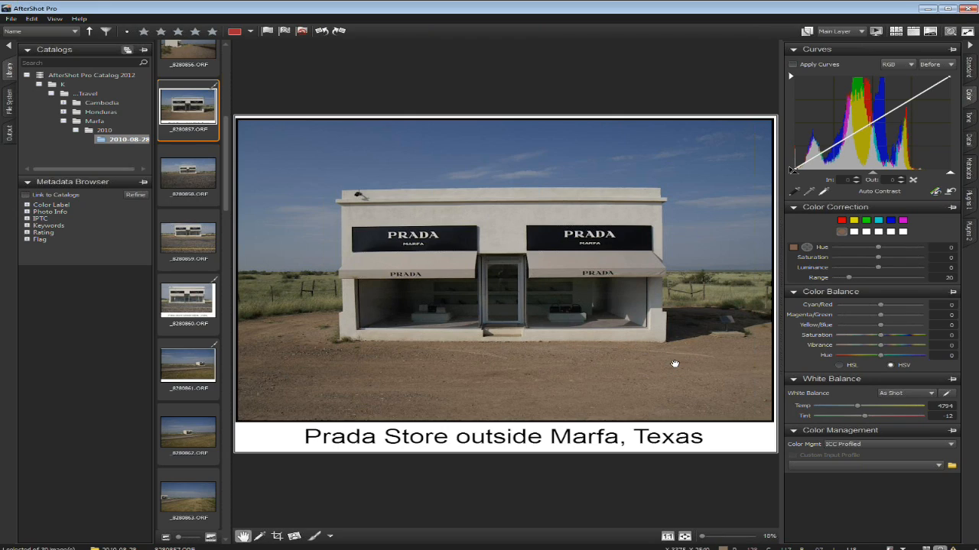
mouse_move(876, 260)
mouse_down()
mouse_move(896, 261)
mouse_move(874, 264)
mouse_move(885, 265)
mouse_up()
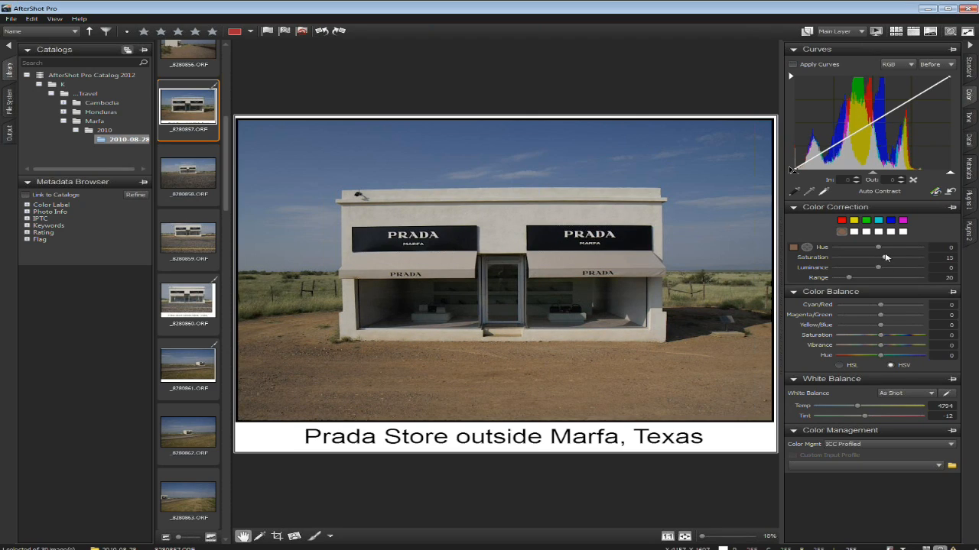
- Try a saturation of 29 for the brown dirt color in Color Correction, and reset it
drag(889, 261, 891, 261)
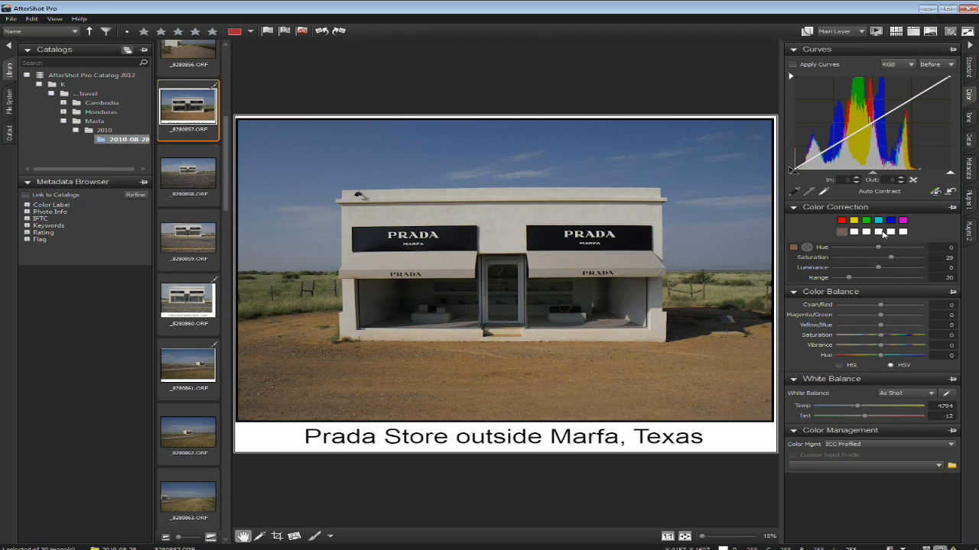
double_click(818, 258)
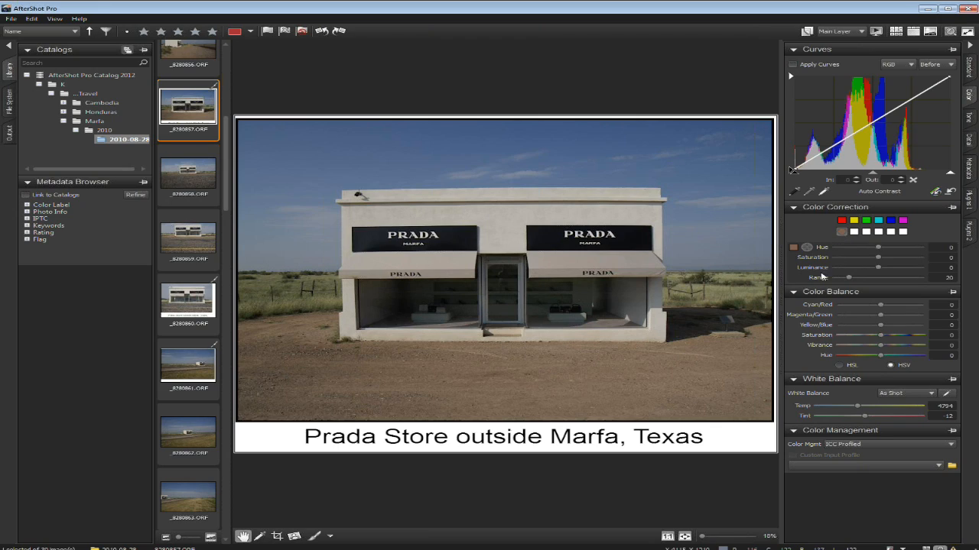
- Repick the first custom Color Correction color from the green grass, and pick the blue sky as the second with saturation 21
click(806, 248)
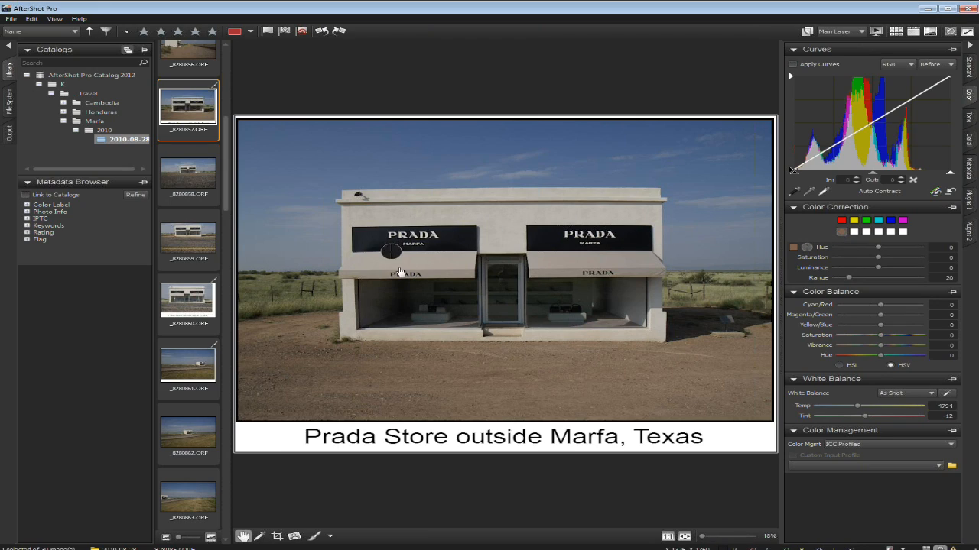
click(301, 312)
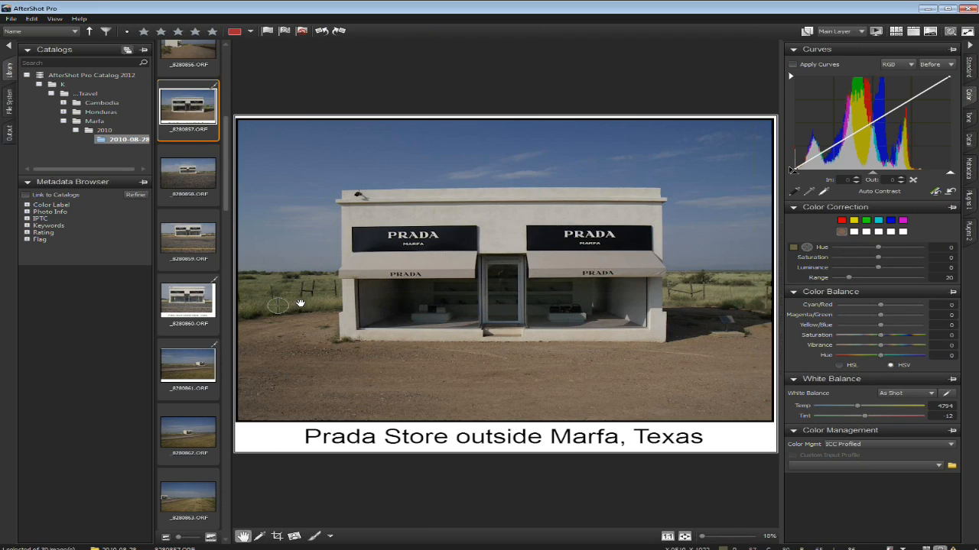
click(855, 232)
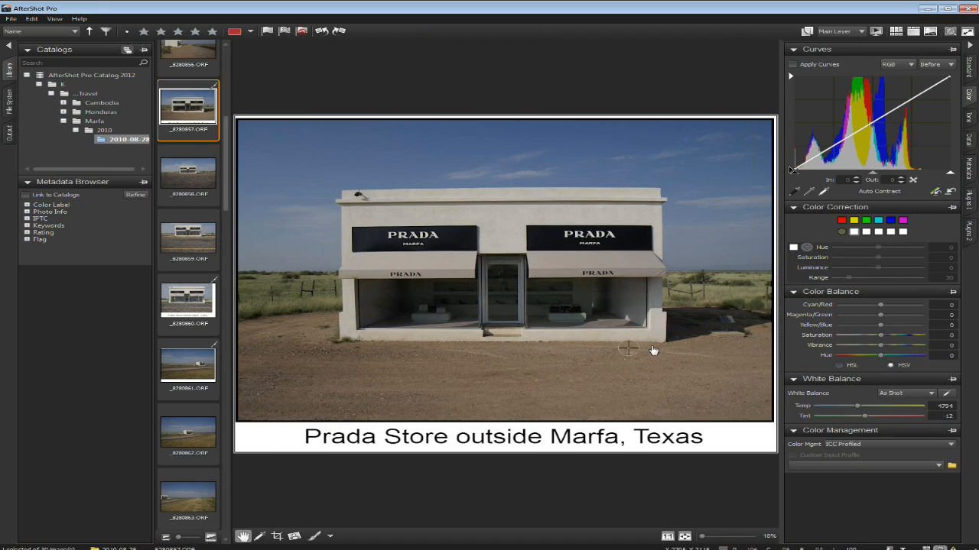
click(696, 184)
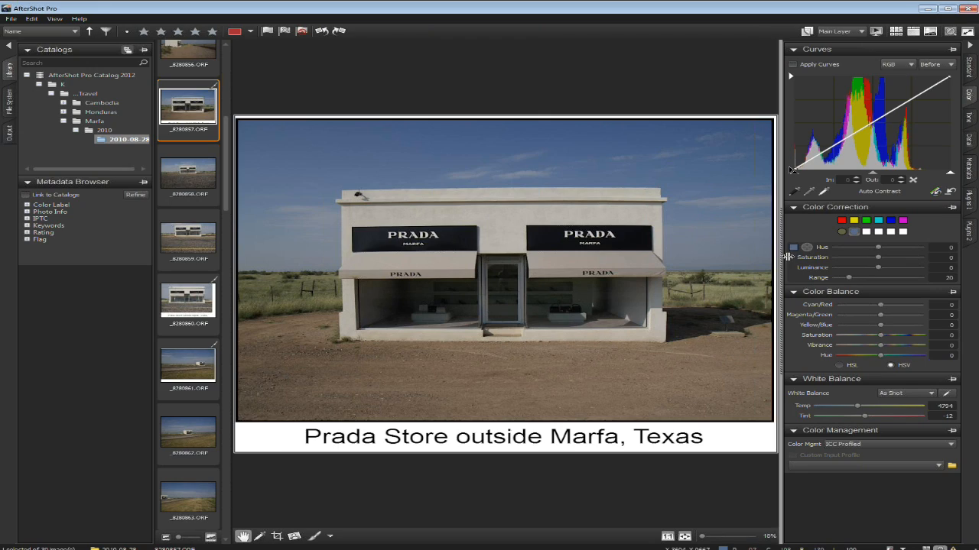
drag(877, 259, 887, 259)
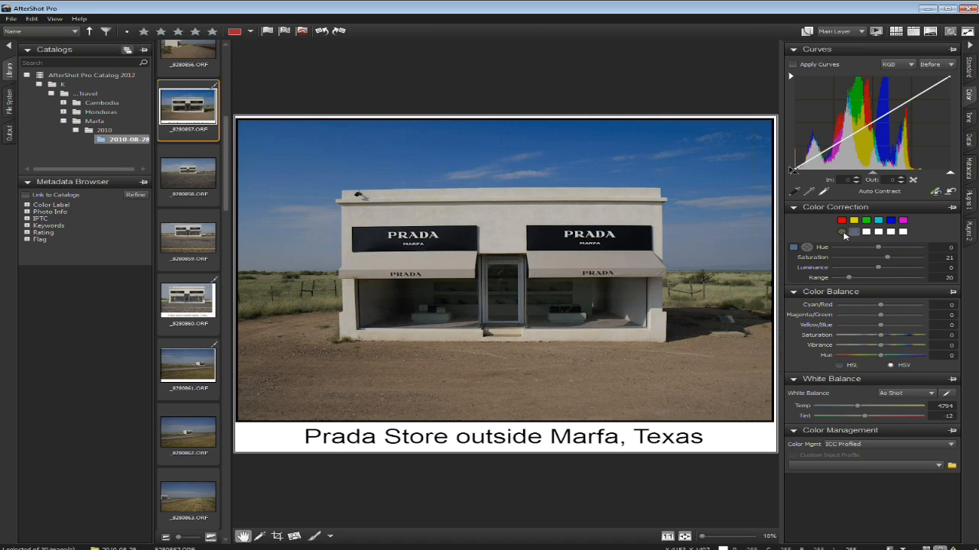
- Repick the second custom color from the grass beside the store, and set the blue range's saturation to 43
click(810, 247)
click(743, 299)
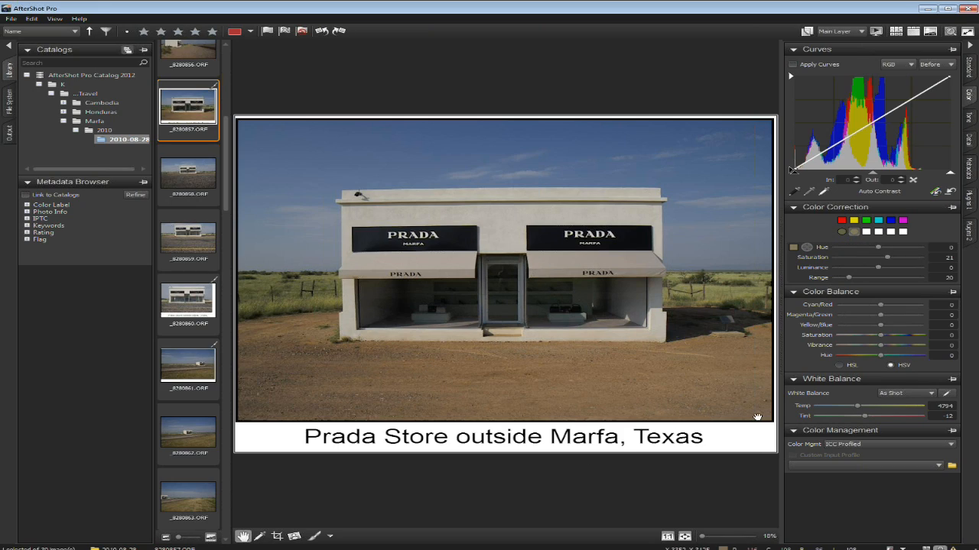
click(892, 229)
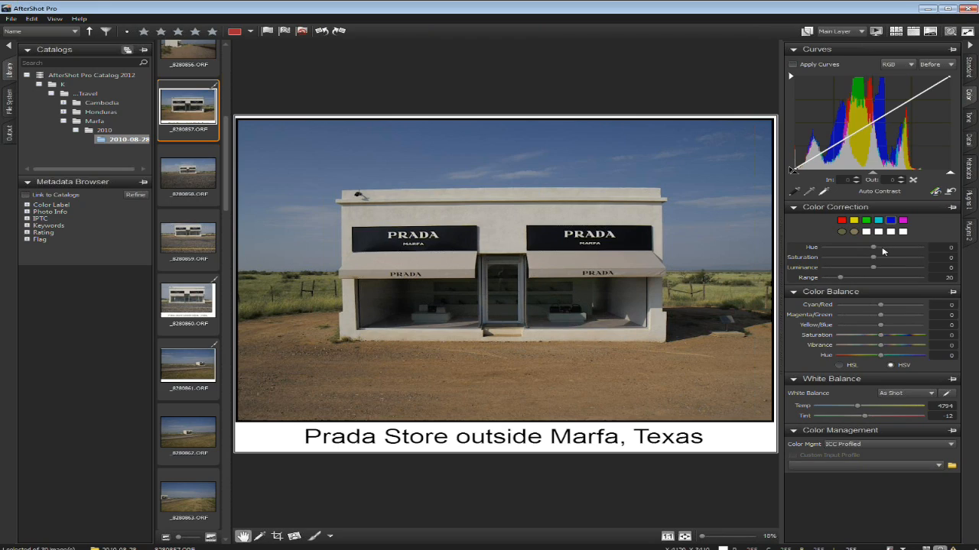
drag(874, 258, 896, 259)
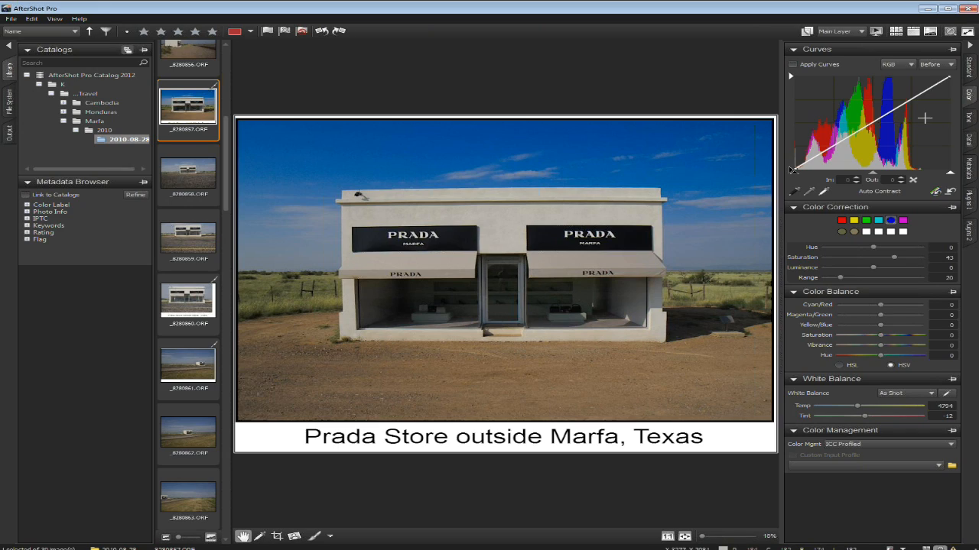
- Show the standard adjustments and expand the Presets list
click(969, 74)
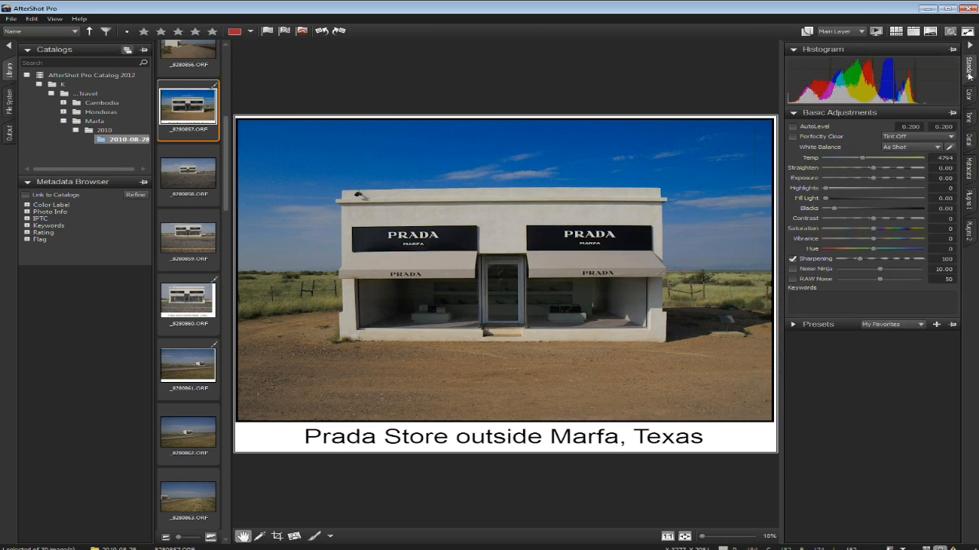
click(792, 325)
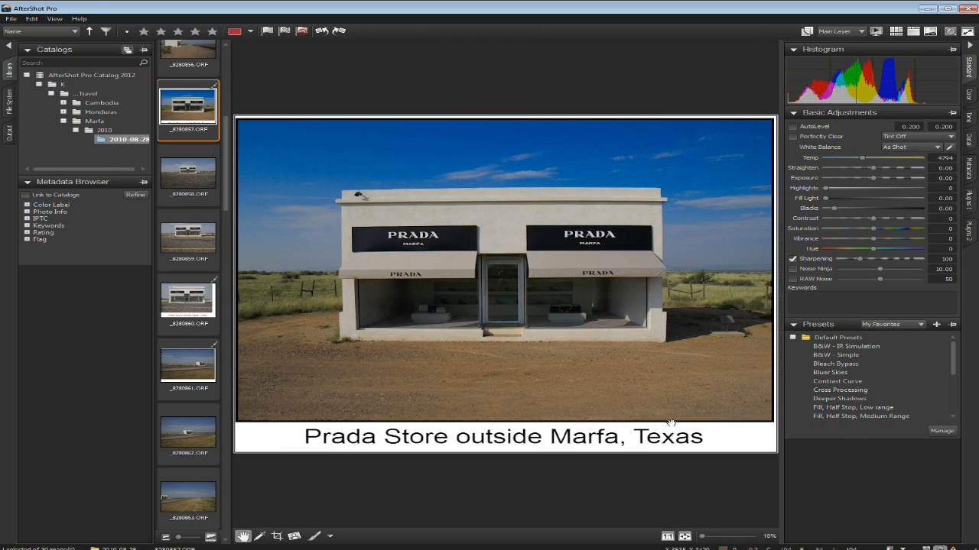
key(ctrl+shift+c)
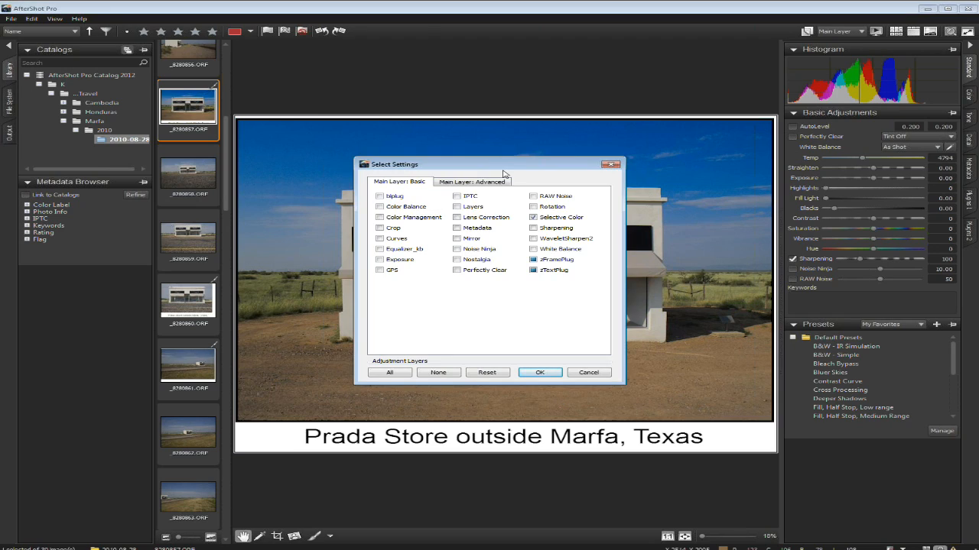
drag(501, 166, 536, 175)
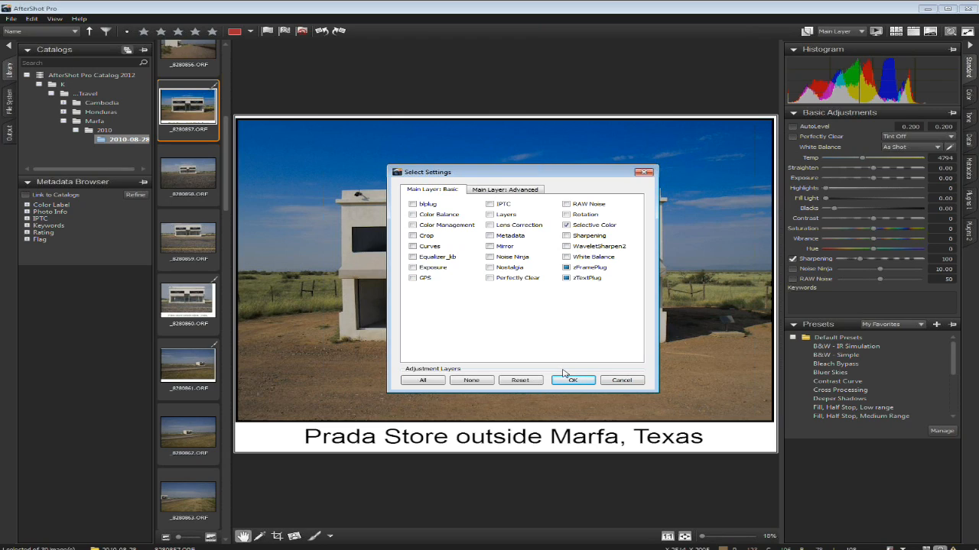
click(622, 380)
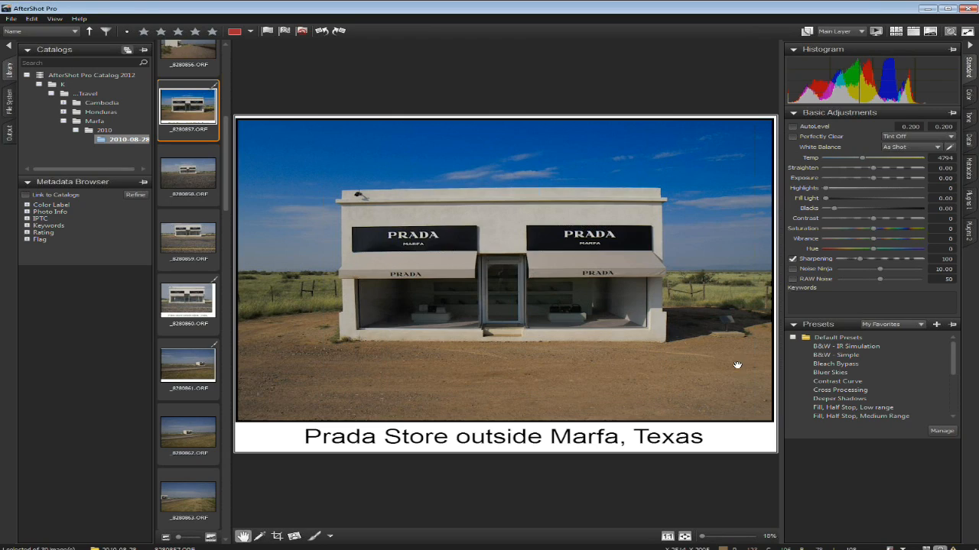
- Save a preset named Polaroid Frame with only the zFramePlug settings, excluding Lens Correction, Selective Color, White Balance and zTextPlug
click(936, 327)
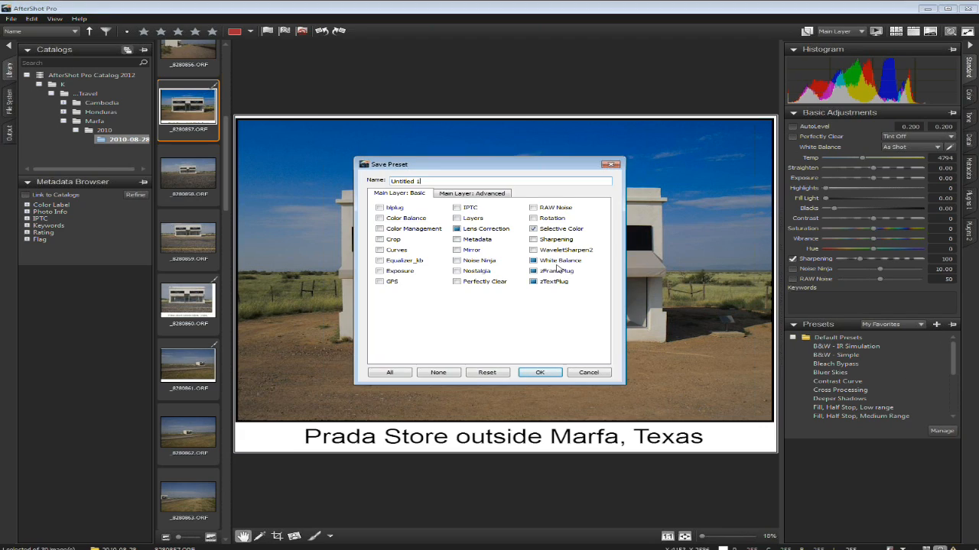
drag(544, 168, 711, 215)
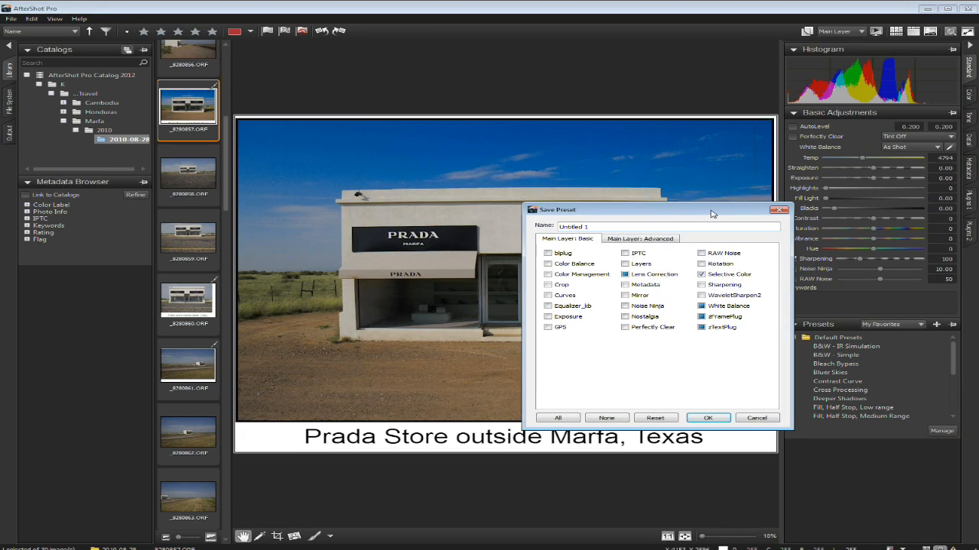
click(543, 227)
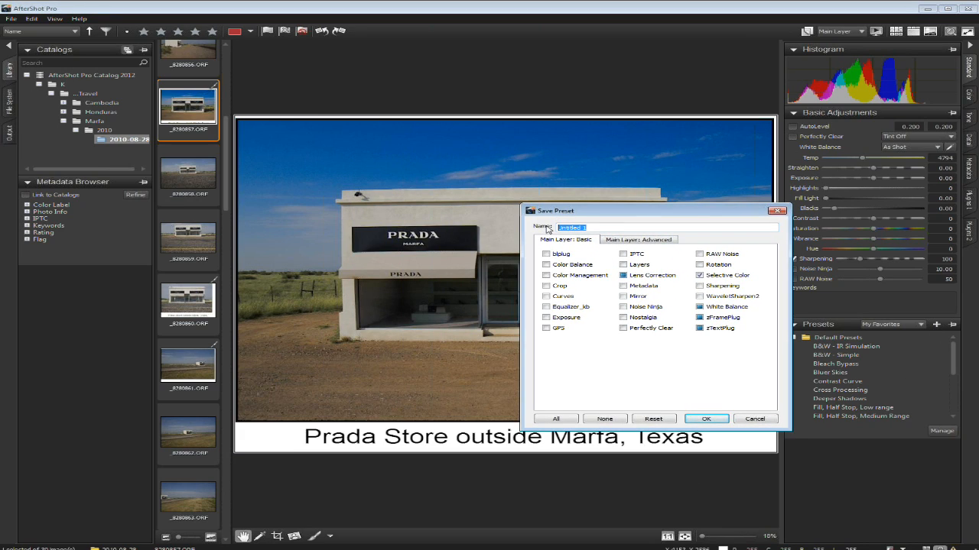
text(Polaroid Frame)
click(623, 275)
click(700, 276)
click(699, 328)
click(699, 318)
click(700, 318)
click(700, 307)
click(707, 419)
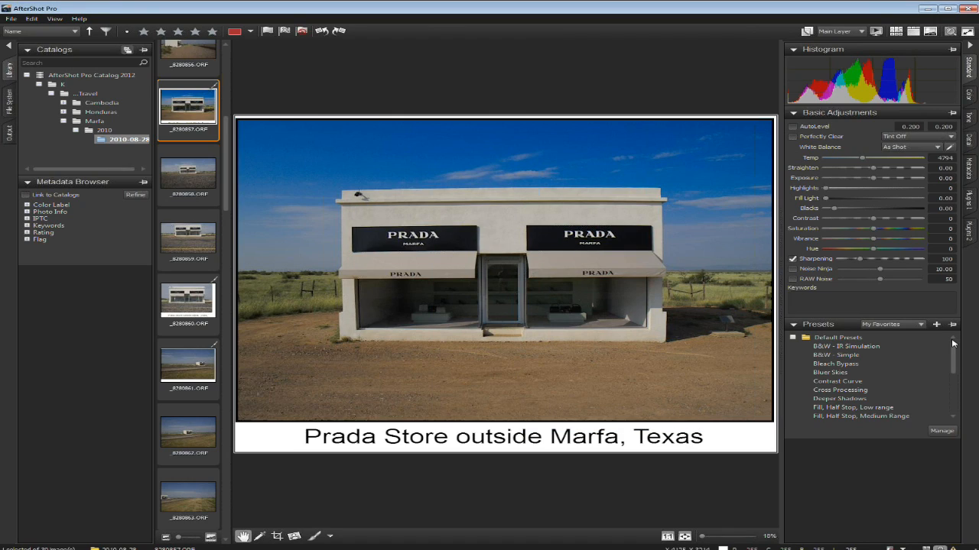
- Apply the Polaroid Frame preset to _8280862.ORF and _8280863.ORF
scroll(953, 348, down, 10)
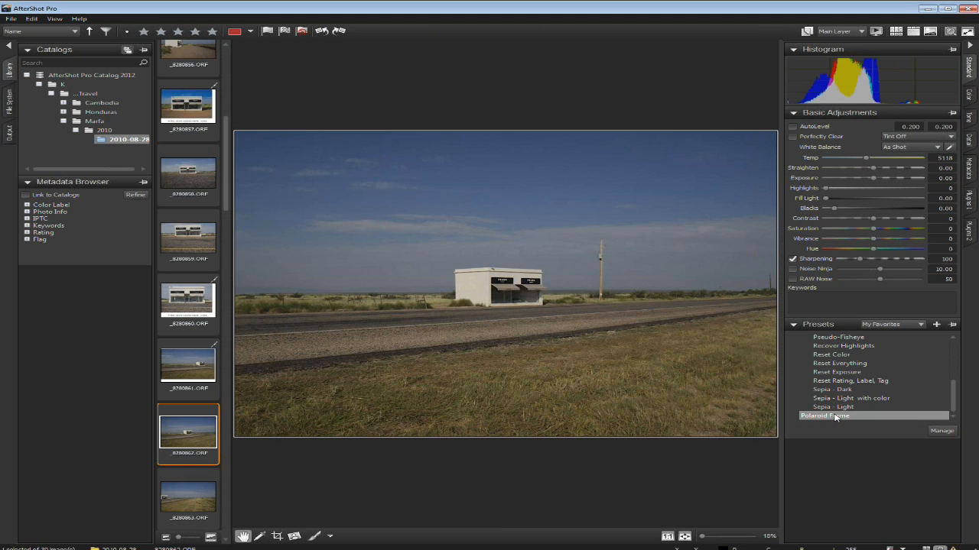
click(833, 416)
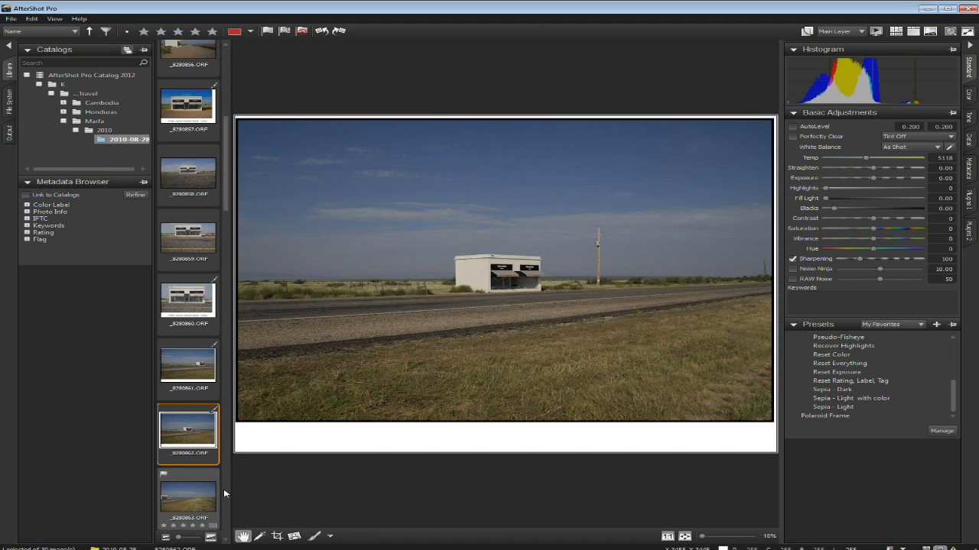
click(222, 494)
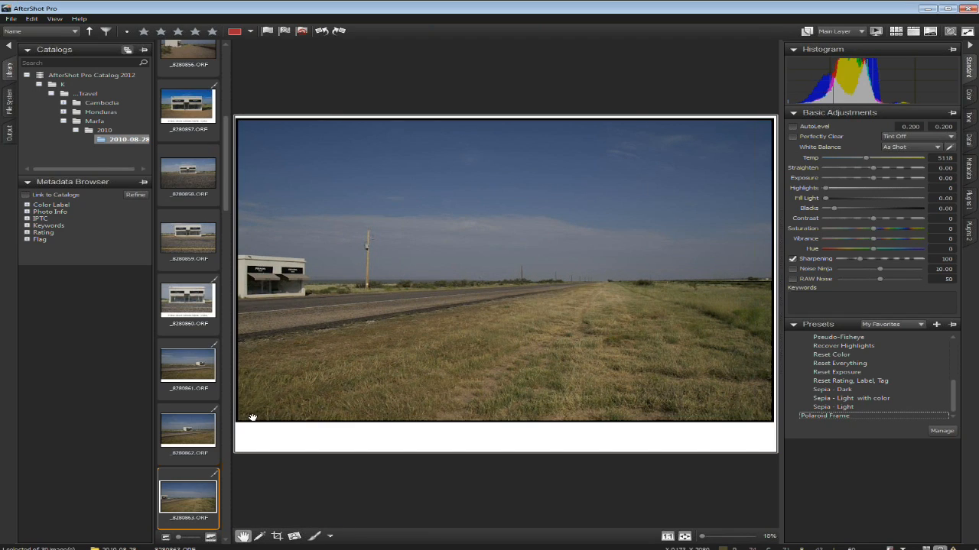
- Select _8280861.ORF to _8280863.ORF together, clear the selection, and display _8280860.ORF
shift+click(213, 372)
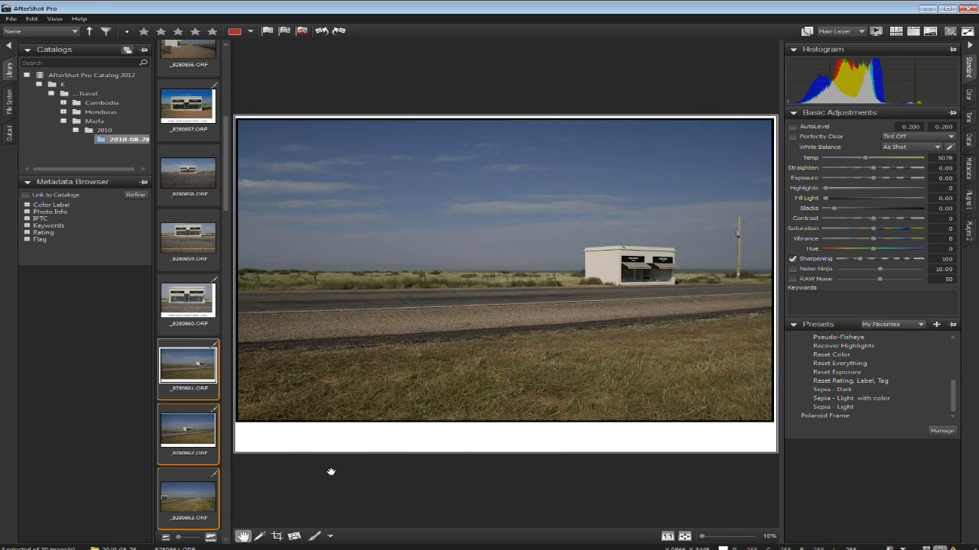
click(215, 403)
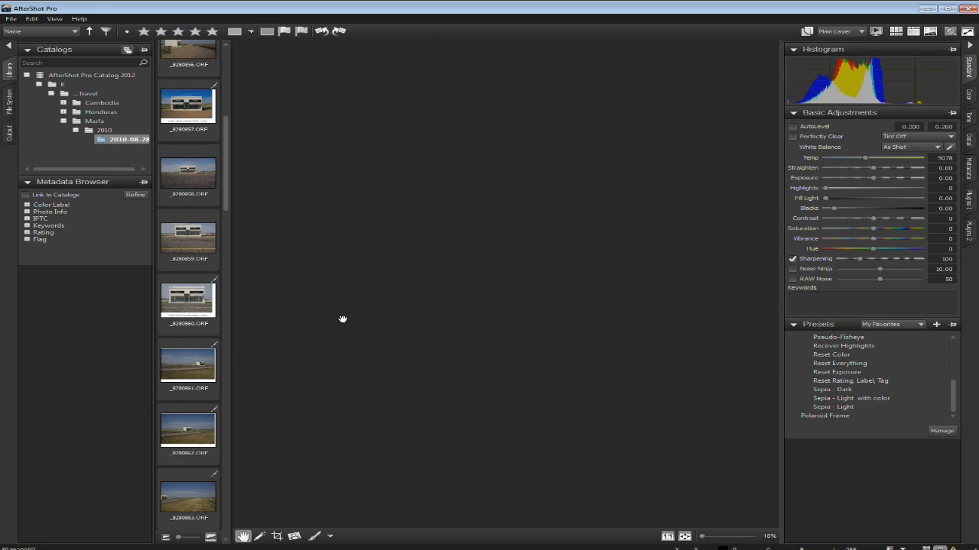
click(189, 310)
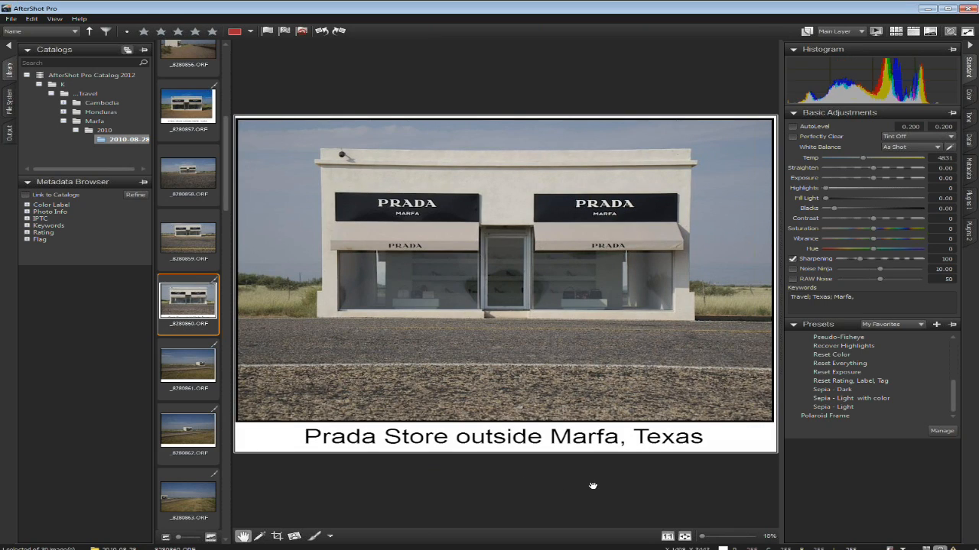
- Look through the My Favorites presets with the Presets list collapsed, and expand the list again
click(922, 326)
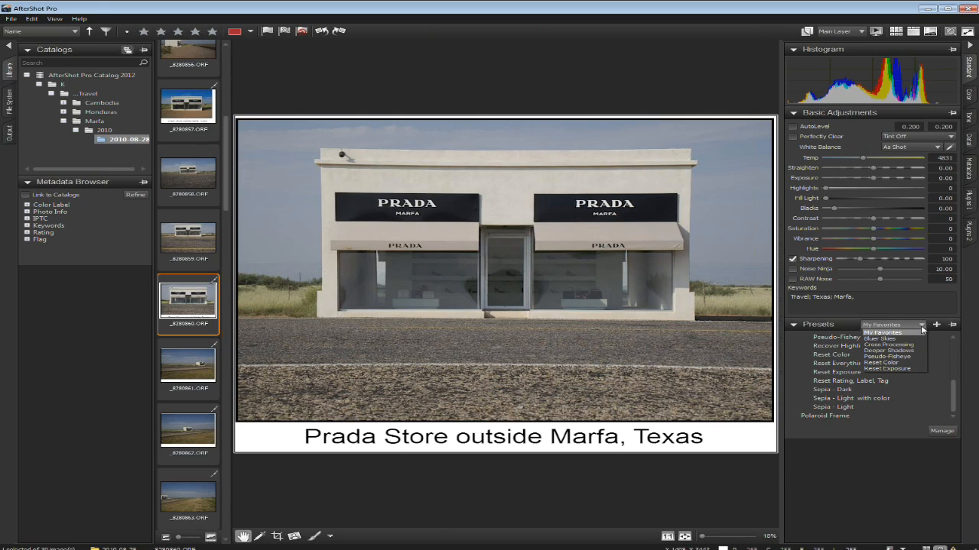
click(793, 325)
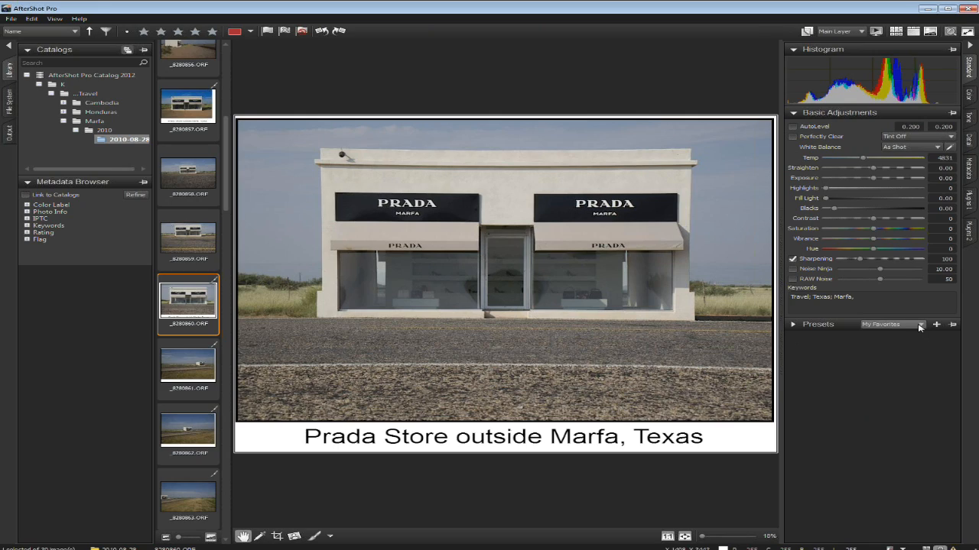
click(890, 324)
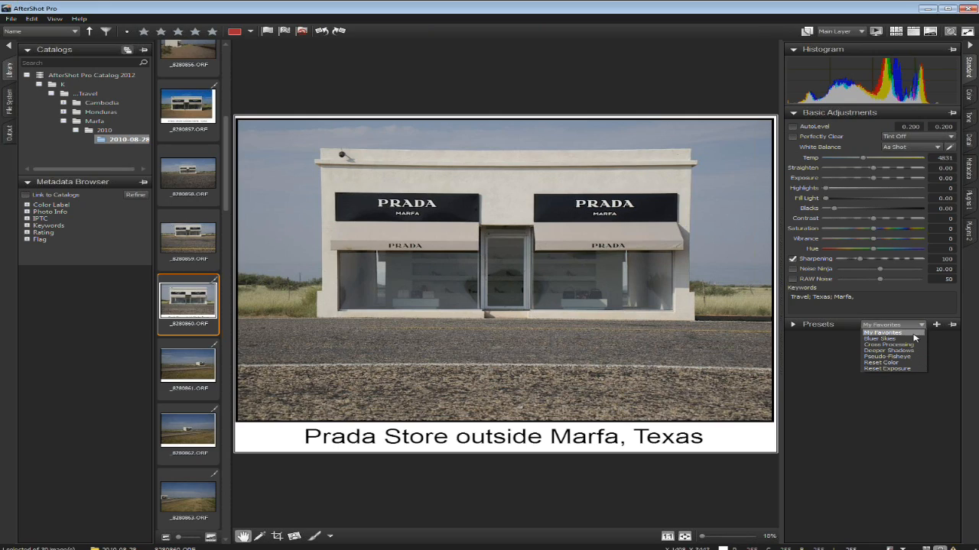
click(921, 327)
click(920, 327)
click(921, 328)
click(922, 327)
click(918, 328)
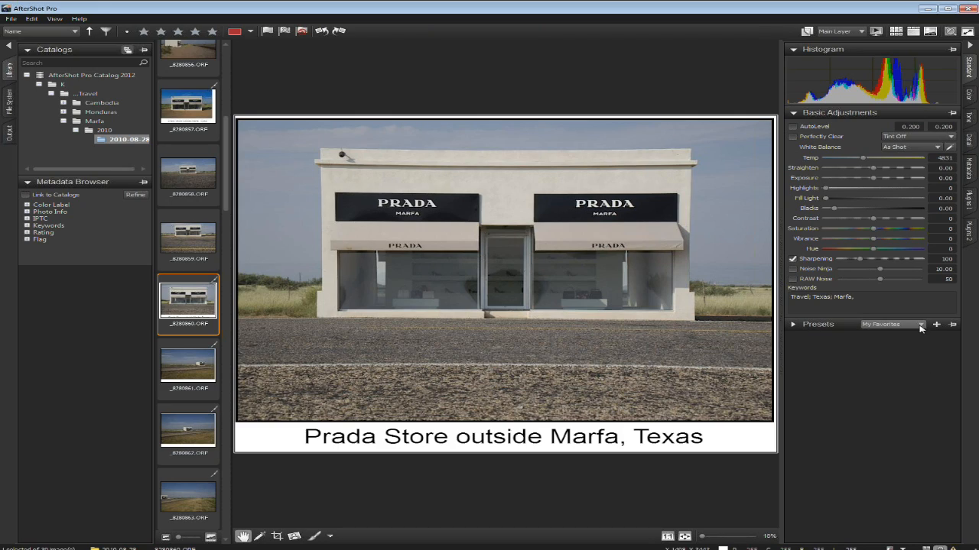
click(793, 325)
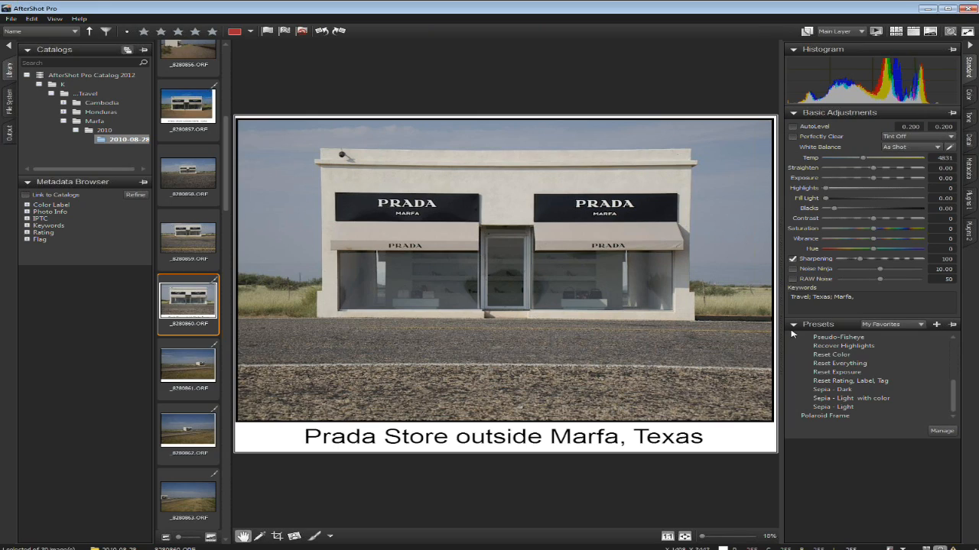
- Mark the Polaroid Frame preset to show among My Favorites, and check the favorites list for it
click(941, 431)
scroll(869, 412, down, 2)
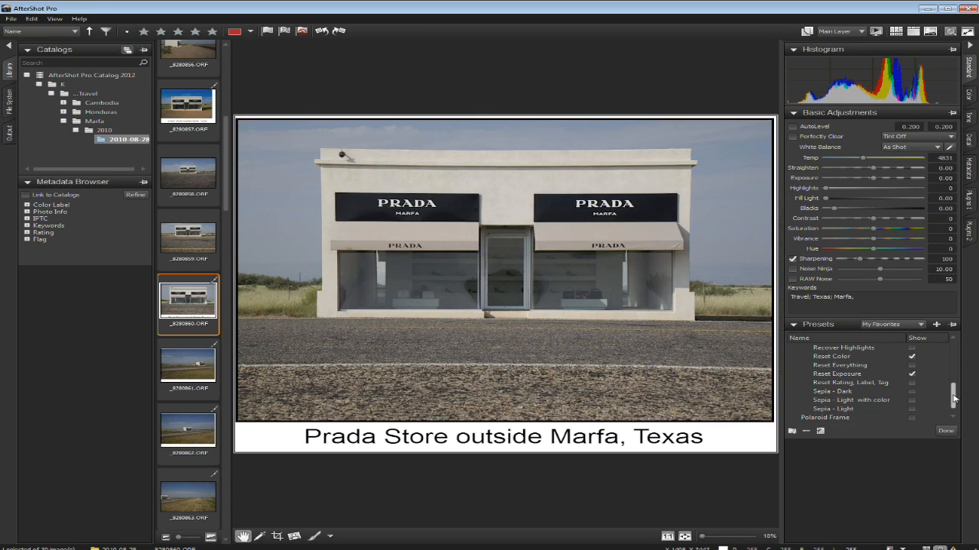
click(911, 410)
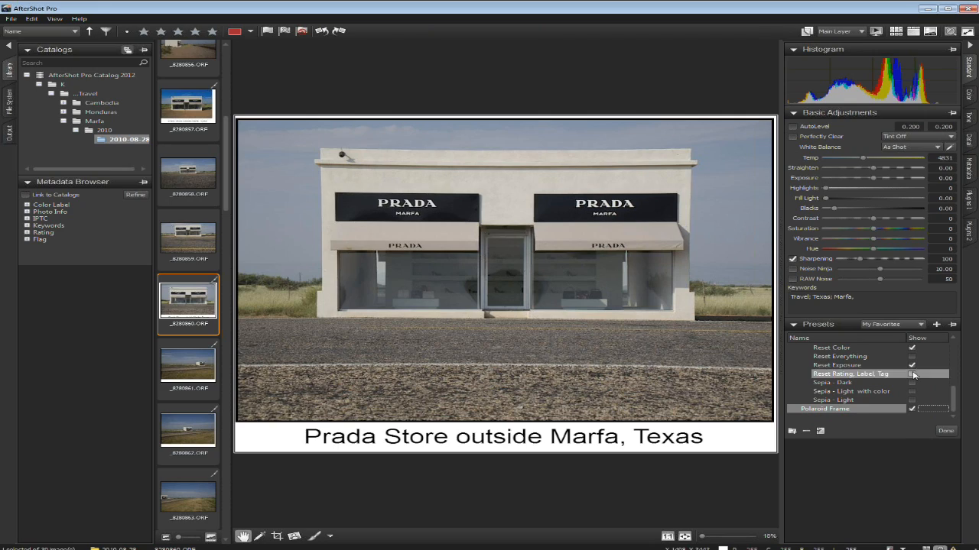
click(946, 431)
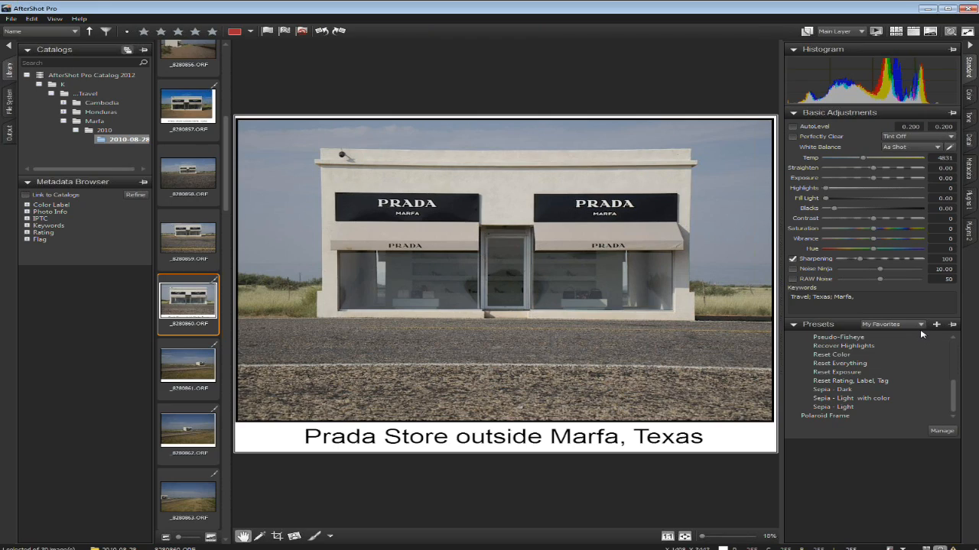
click(921, 327)
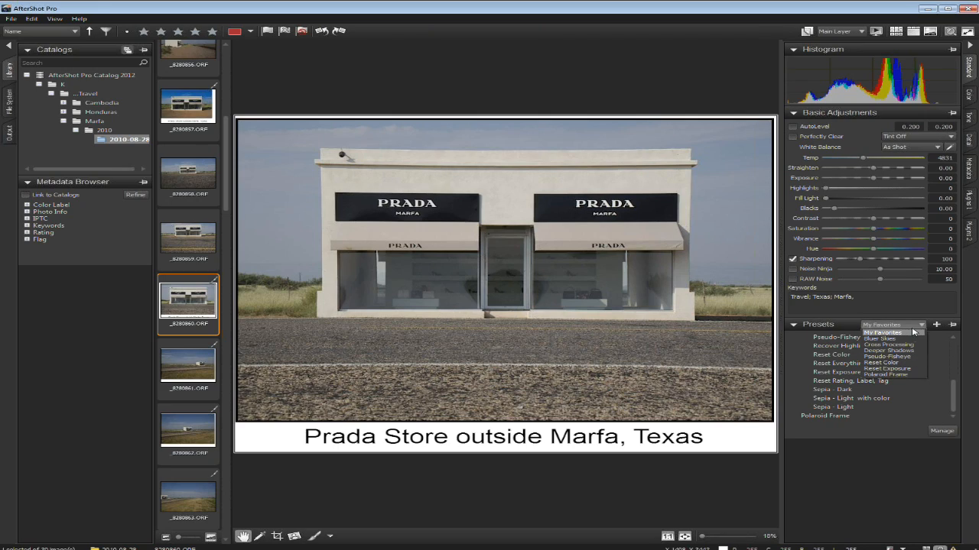
click(921, 327)
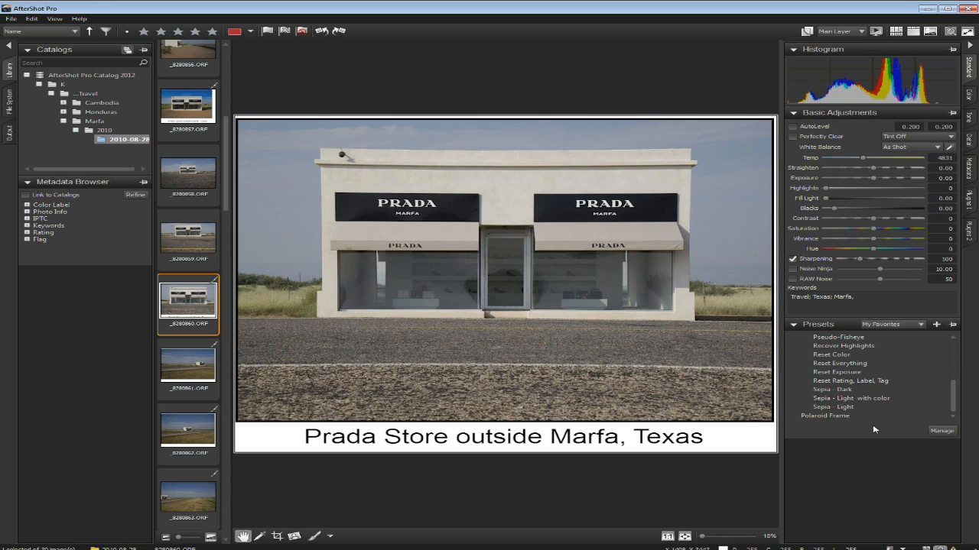
- Collapse the Presets section and pin it above the adjustment tools
click(793, 326)
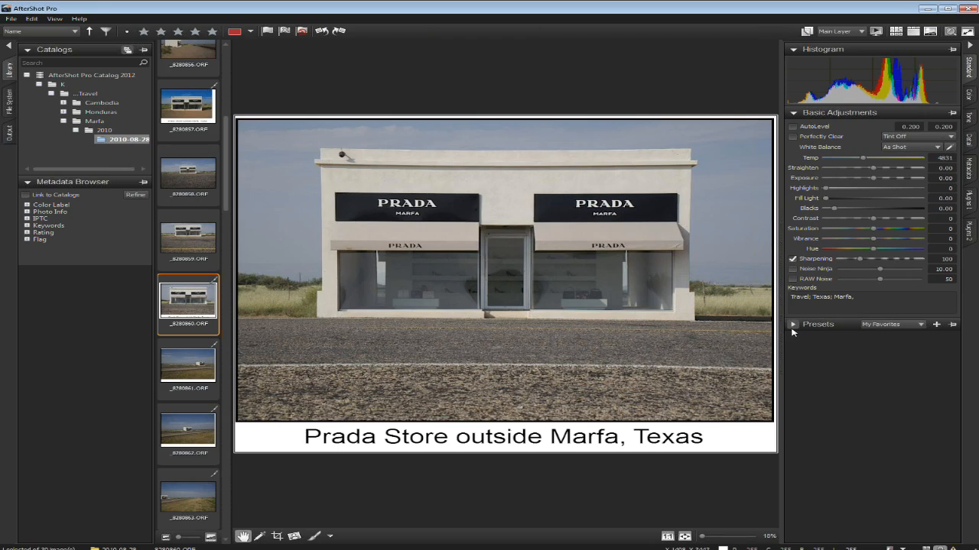
click(952, 325)
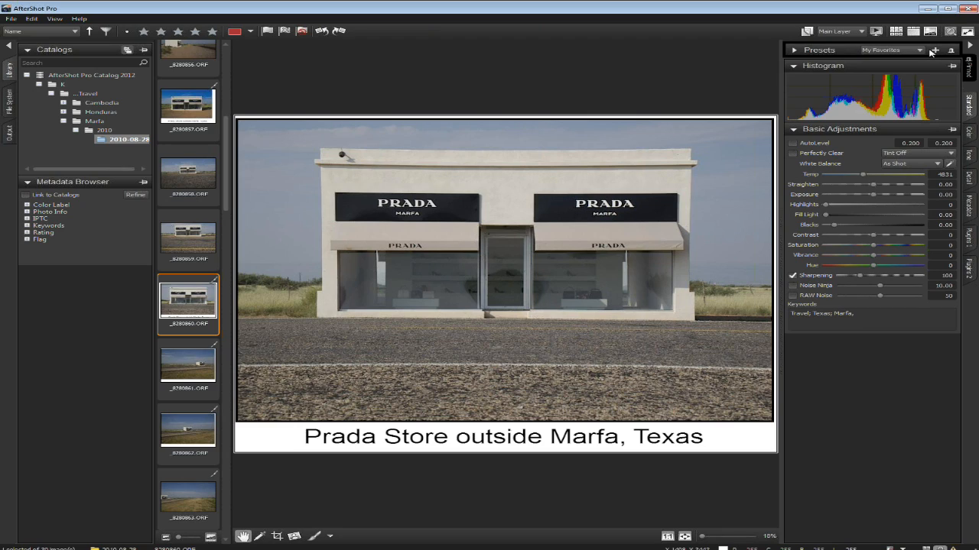
- Look through the Color, Tone, Detail and plugin adjustments with Presets pinned, view the My Favorites list, and return to the Standard adjustments
click(970, 134)
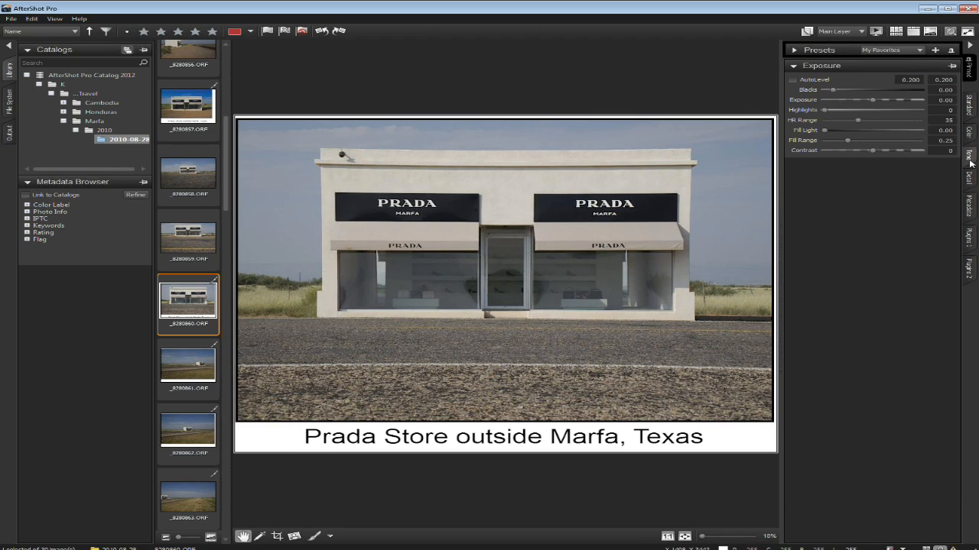
click(969, 182)
click(969, 208)
click(969, 178)
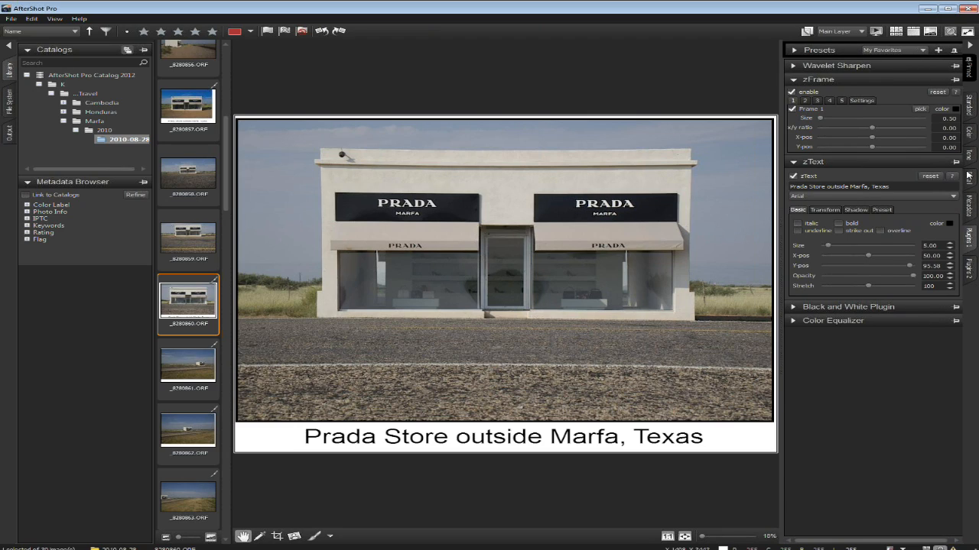
click(969, 132)
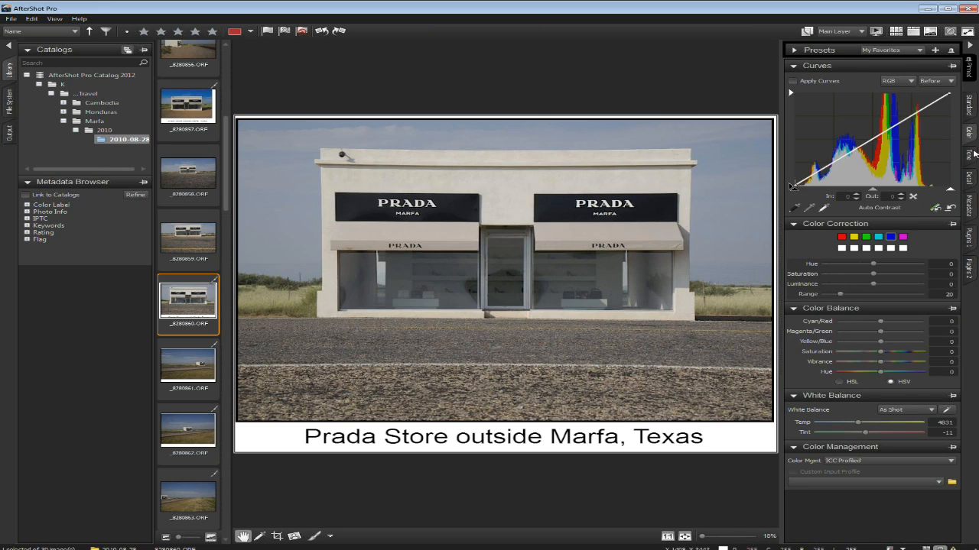
click(969, 155)
click(919, 50)
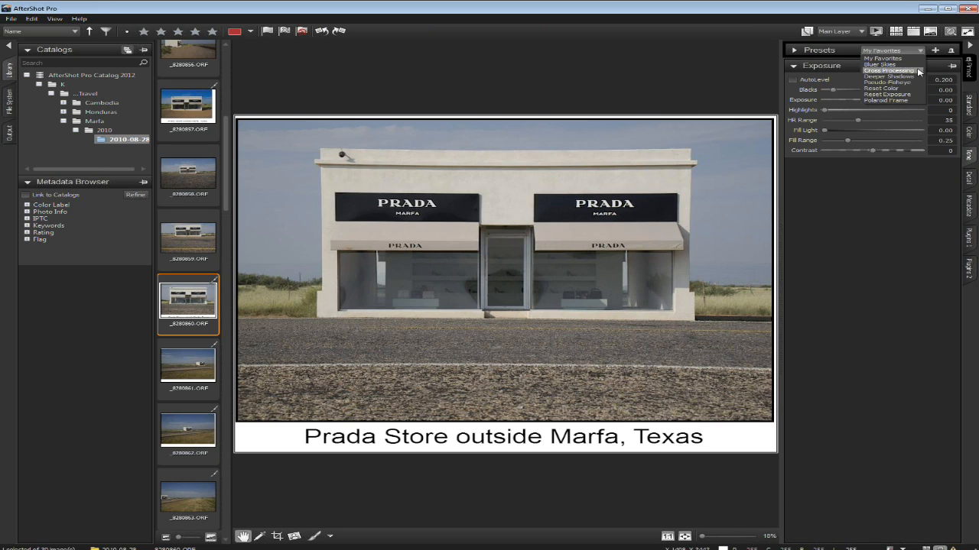
click(912, 194)
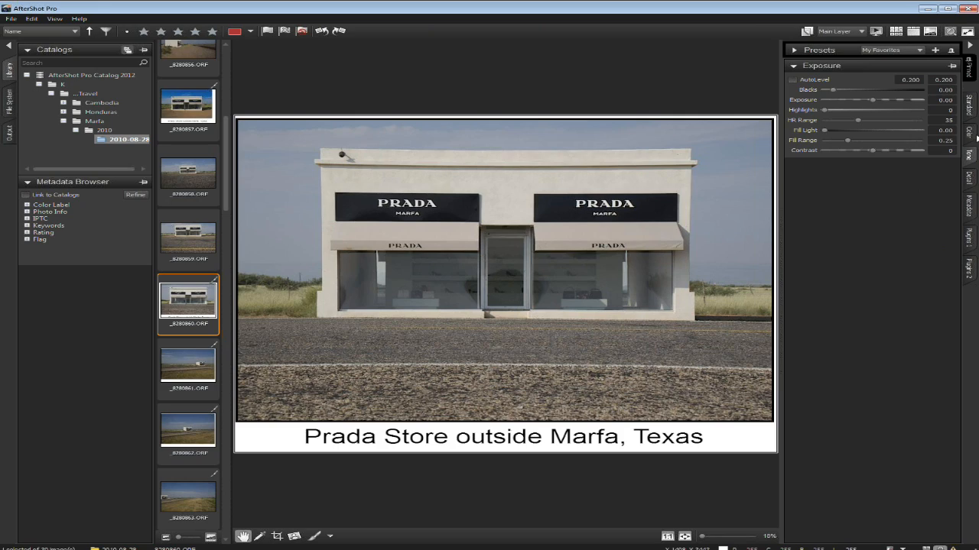
click(969, 106)
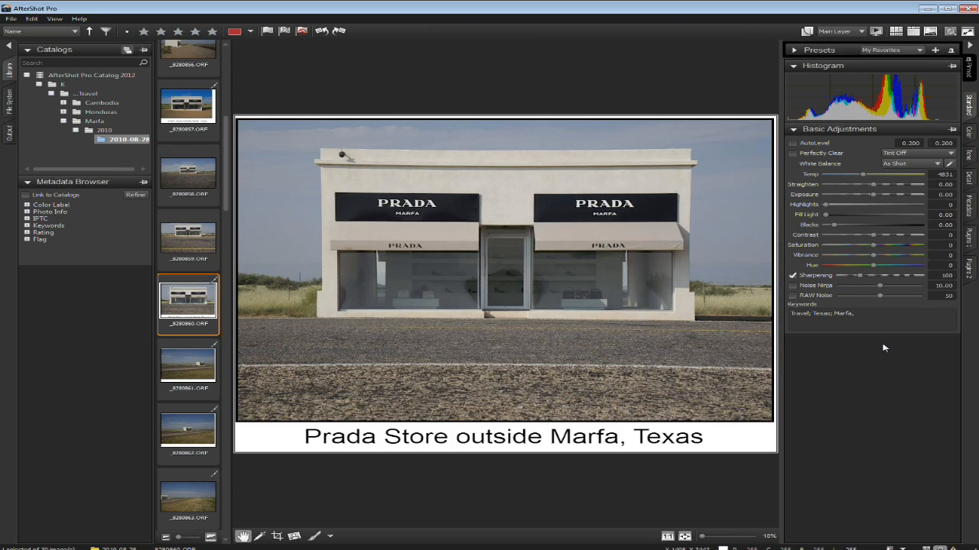
- Set the Sharpening amount to 195 and sensitivity to 12 for _8280860.ORF, judging the storefront detail at 100%
click(969, 178)
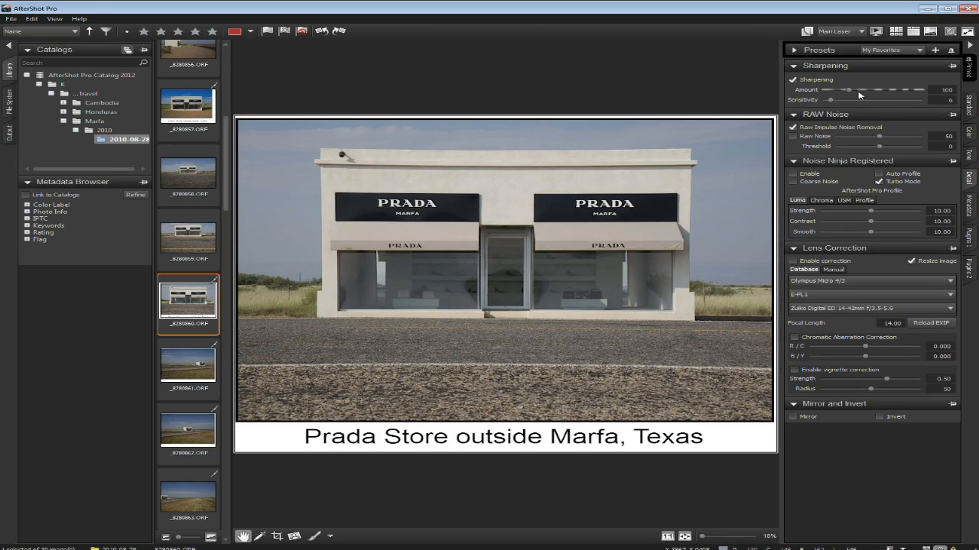
drag(848, 90, 887, 93)
click(679, 184)
drag(679, 184, 659, 250)
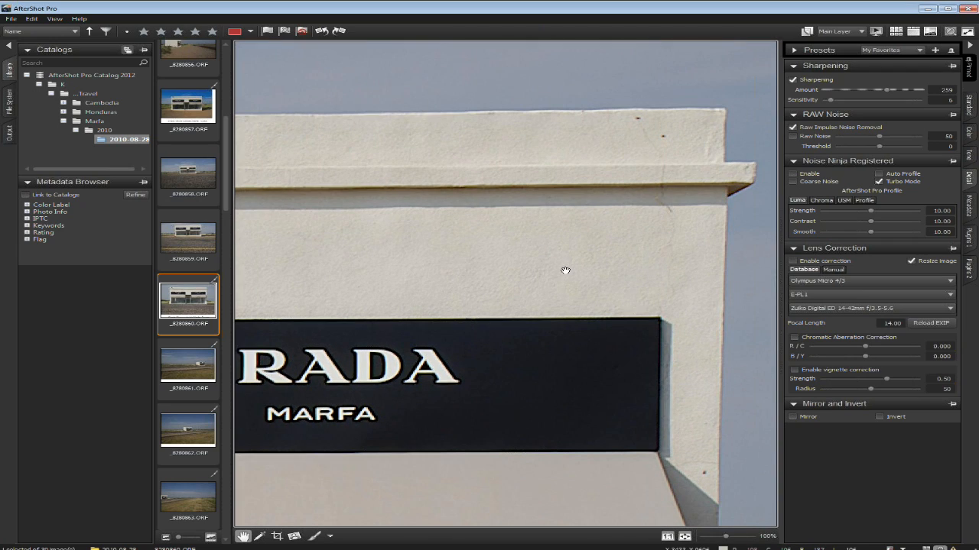
click(830, 92)
drag(830, 93, 869, 92)
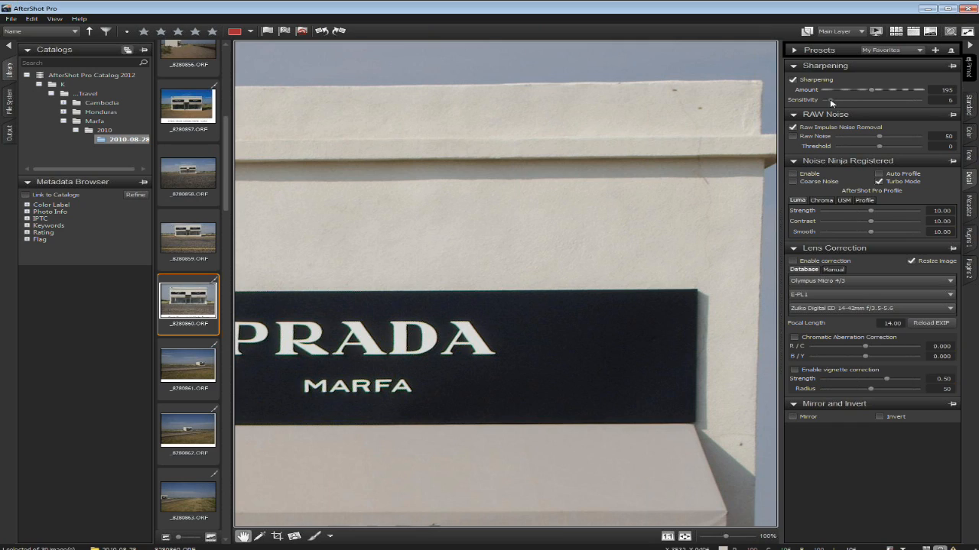
drag(832, 101, 837, 101)
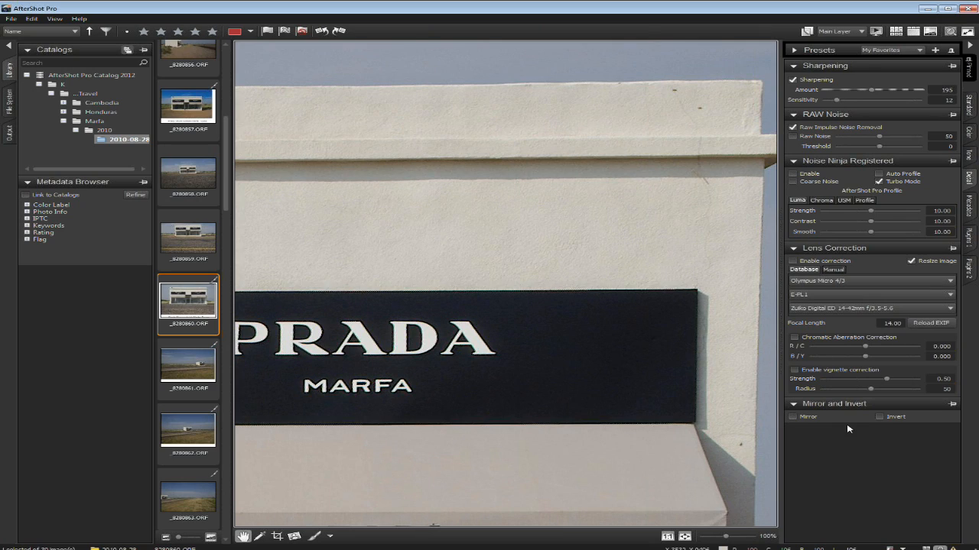
- Enable Wavelet 1 and USM in the Wavelet Sharpen plugin, both with Clarity Mode
click(968, 239)
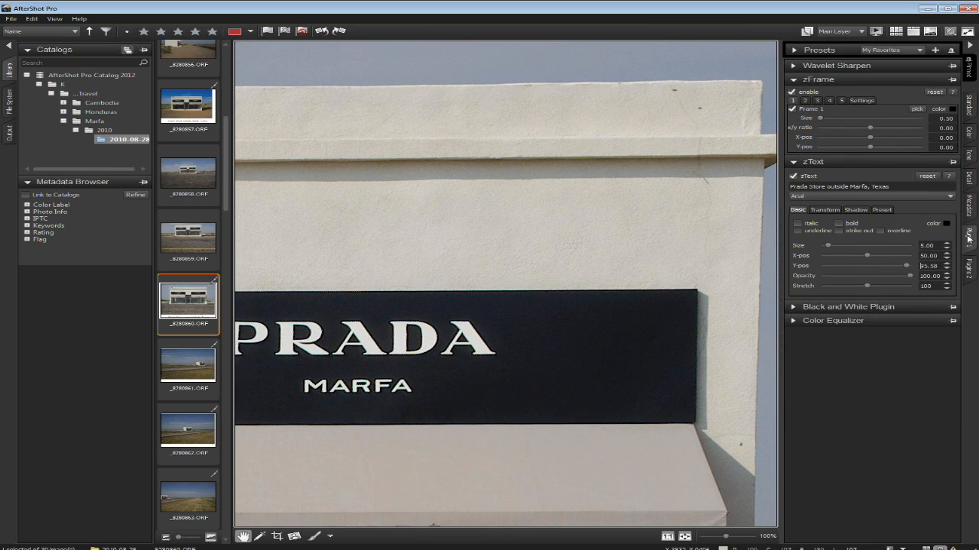
click(812, 67)
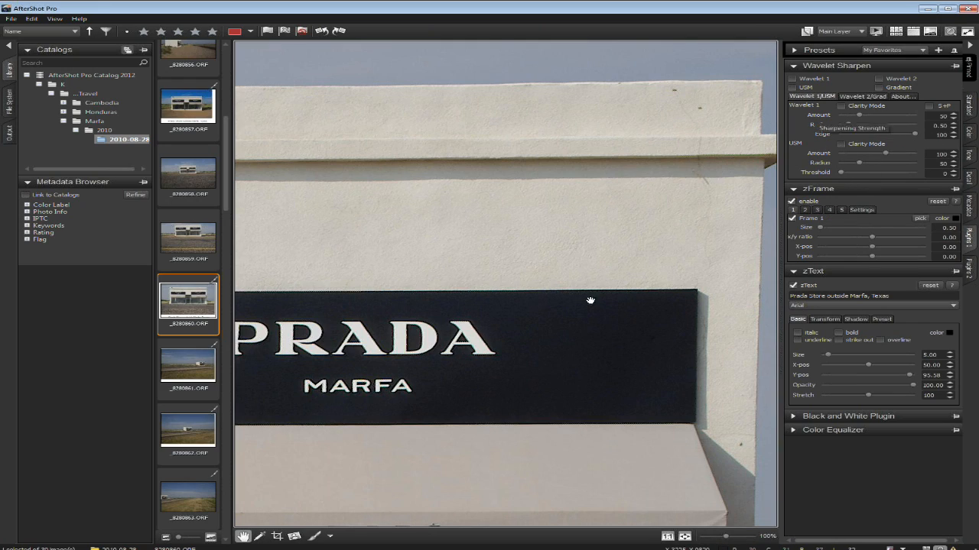
drag(583, 305, 589, 291)
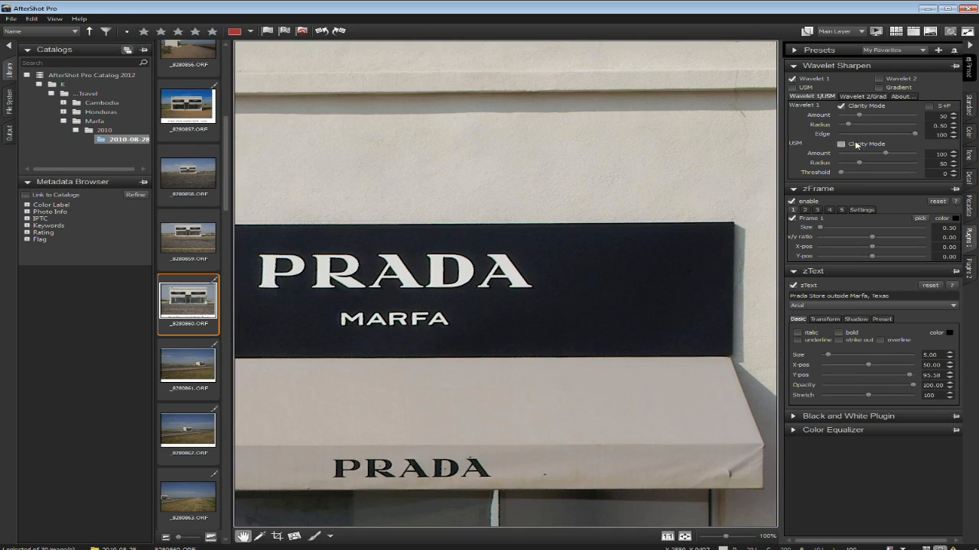
click(842, 143)
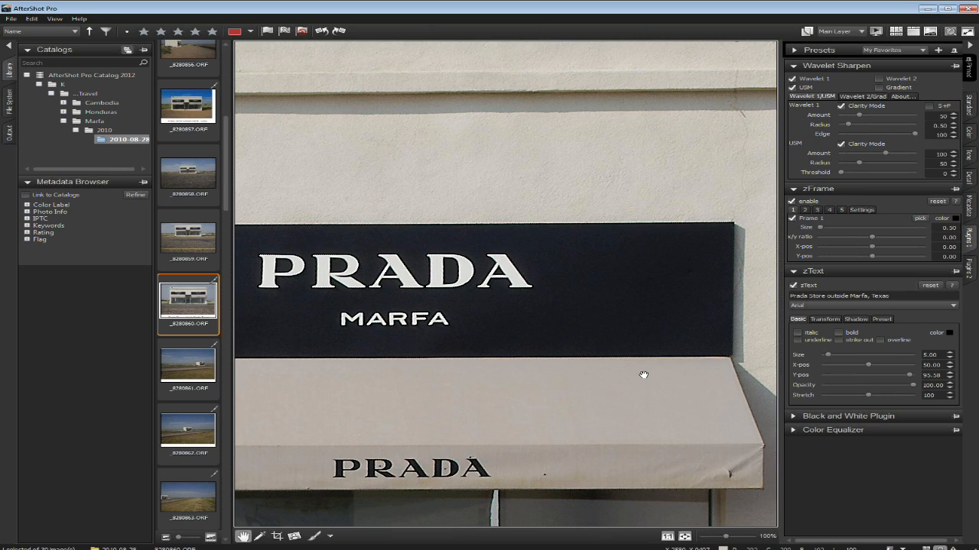
- Compare the wall detail with Wavelet 1 and USM switched off and on, leave only USM enabled, and show the whole image
drag(644, 375, 469, 434)
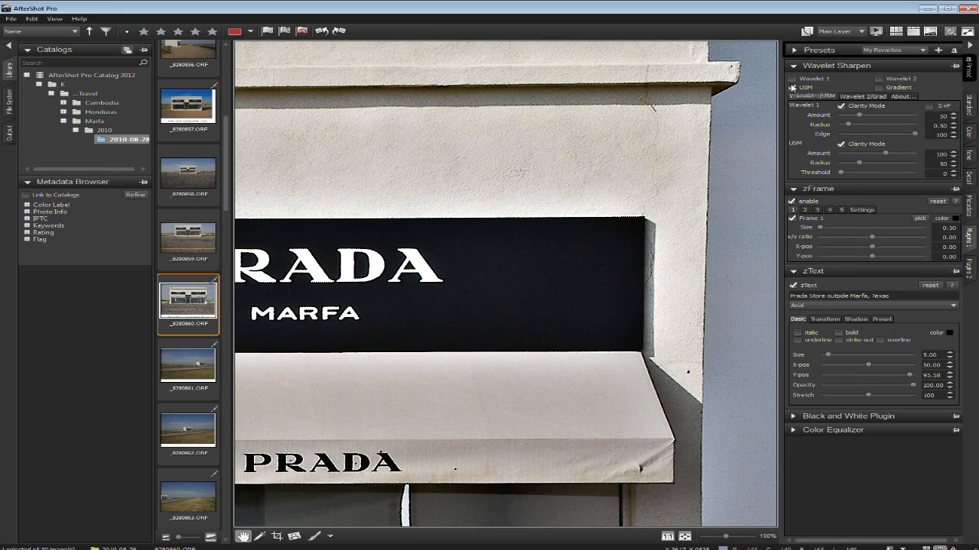
click(792, 87)
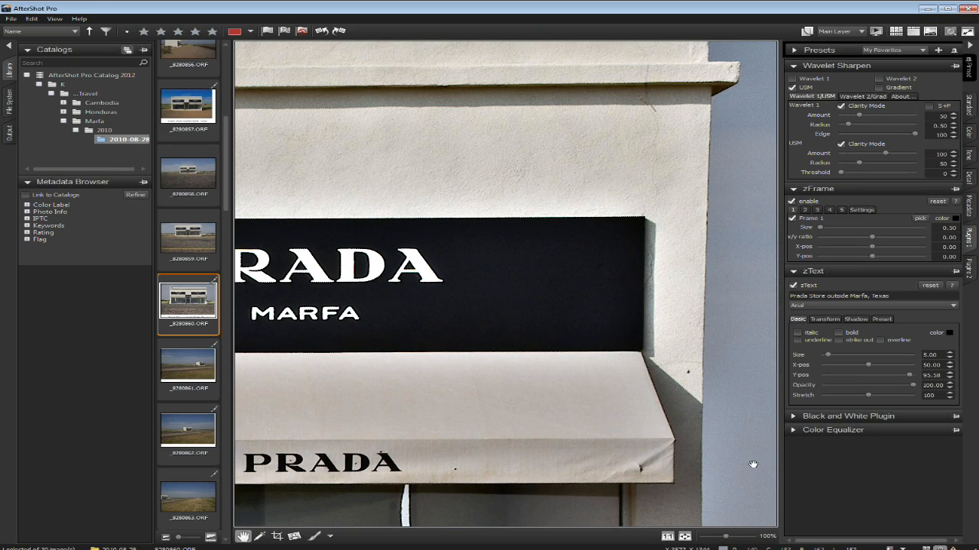
click(641, 463)
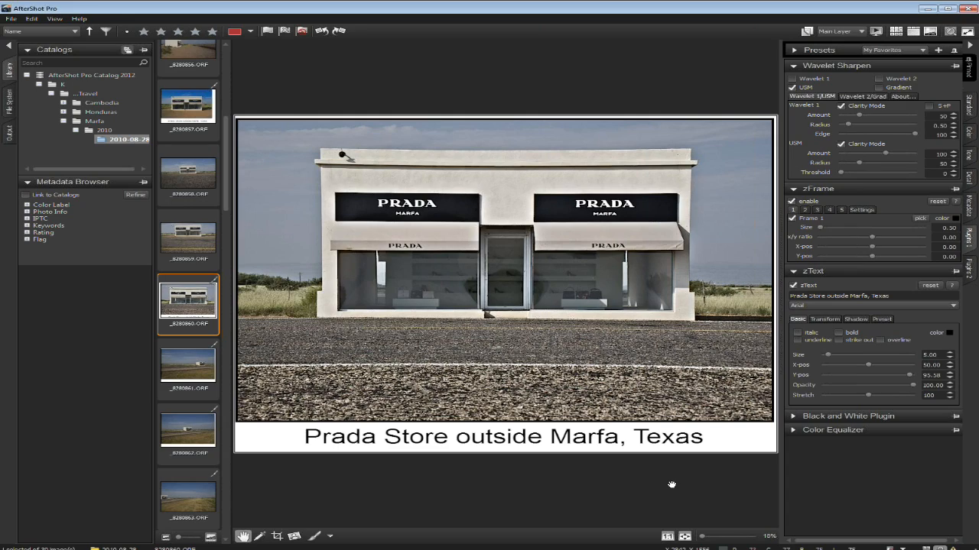
- Switch to Chrome, open corel.com/aftershot in a new tab, and view the camera support table under the AfterShot Pro tech specs
click(366, 496)
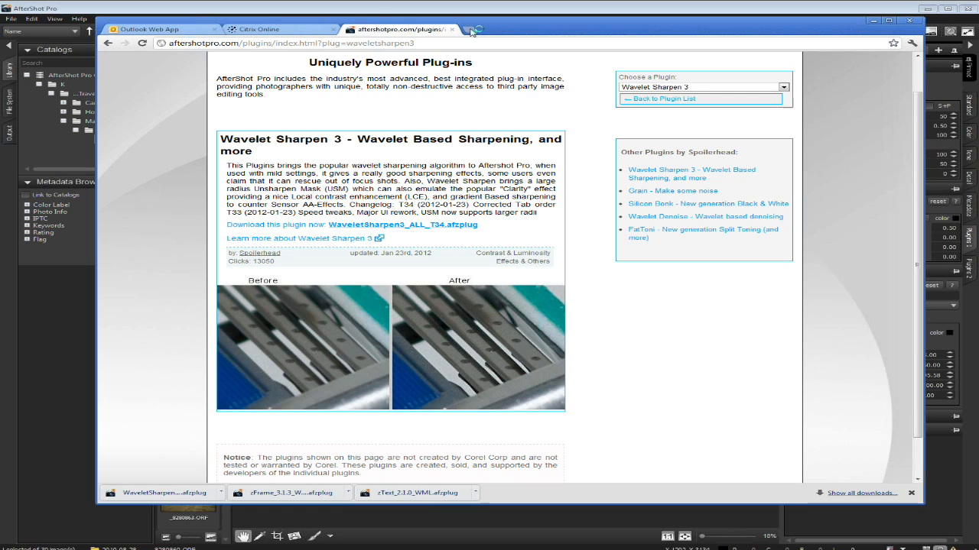
click(470, 30)
text(corel.com/)
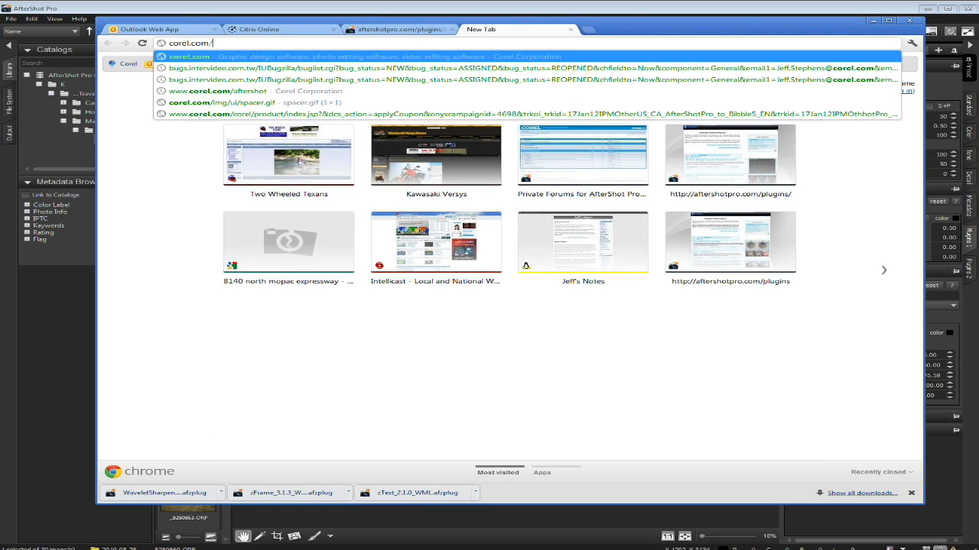
text(a)
key(Return)
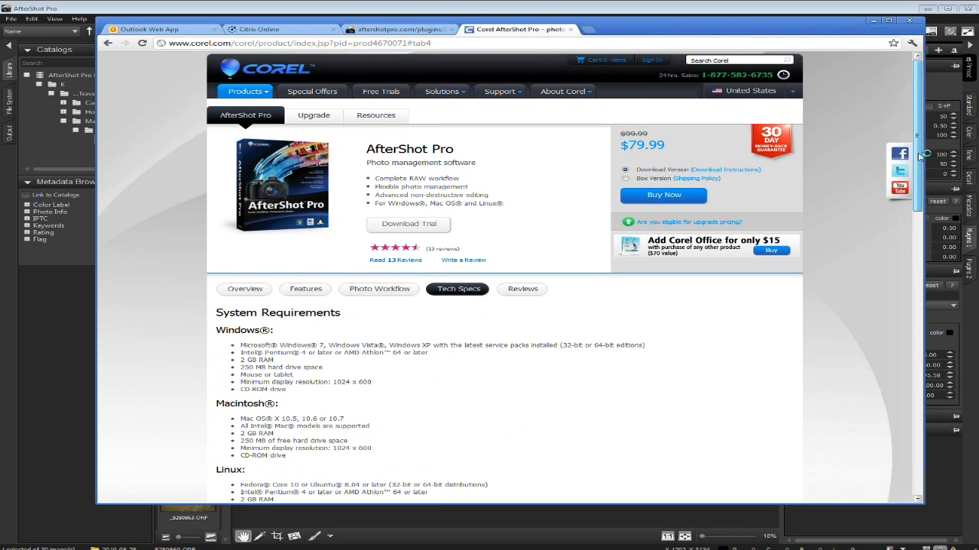
scroll(757, 396, down, 10)
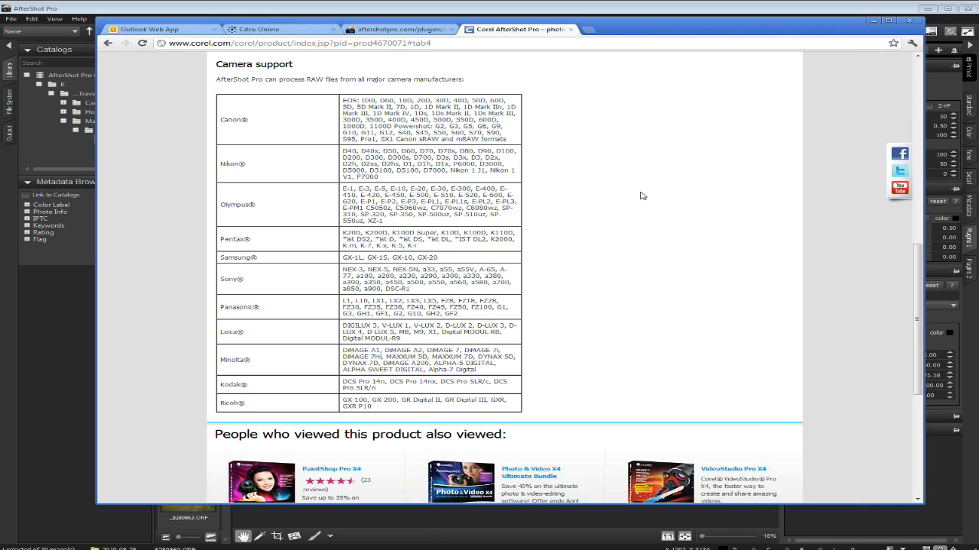
- Open the AfterShot Pro Resources page on the Corel site and look over its Webinars listing
click(617, 10)
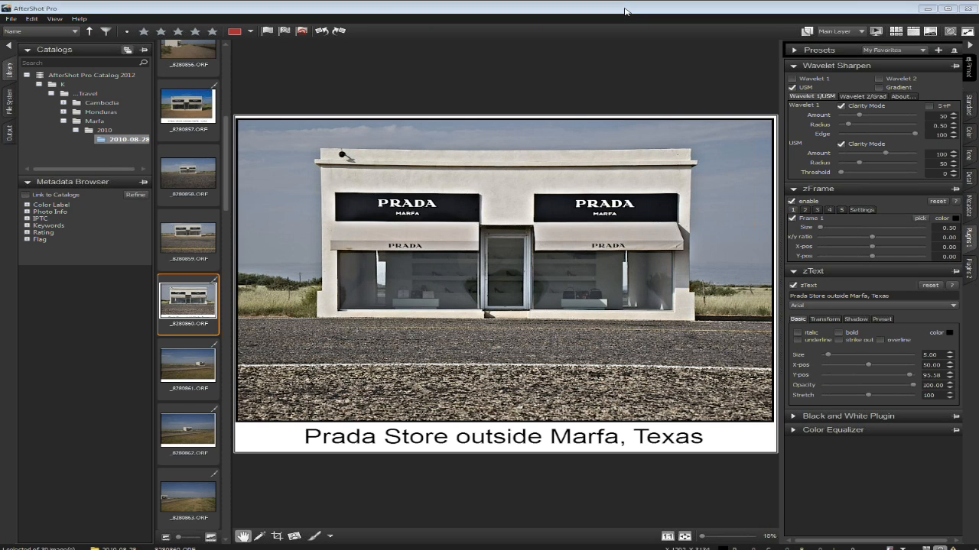
key(alt+Tab)
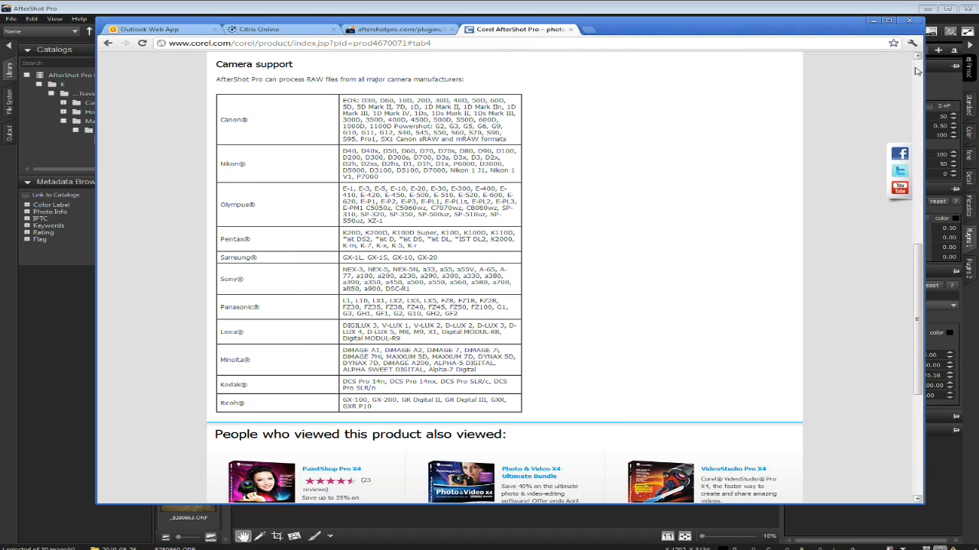
click(917, 71)
click(917, 71)
click(377, 118)
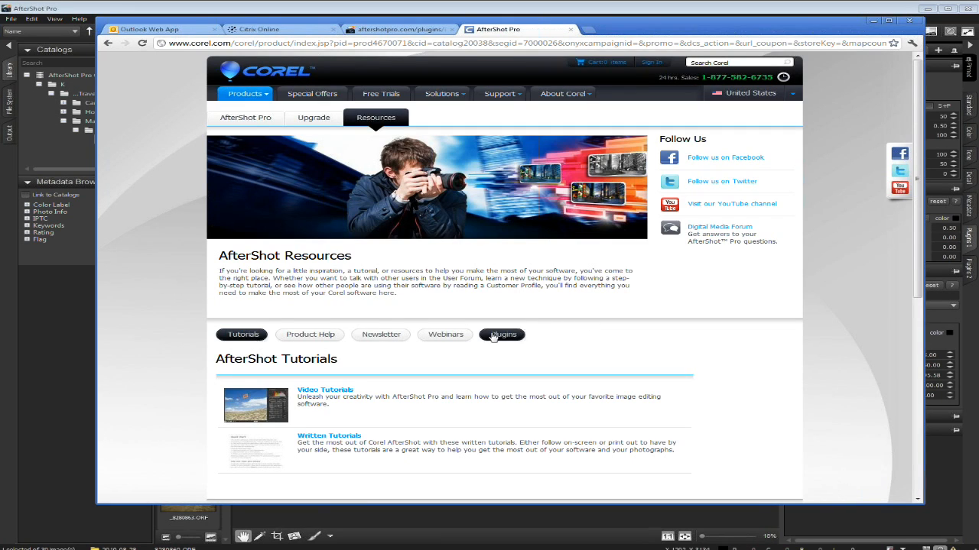
click(449, 335)
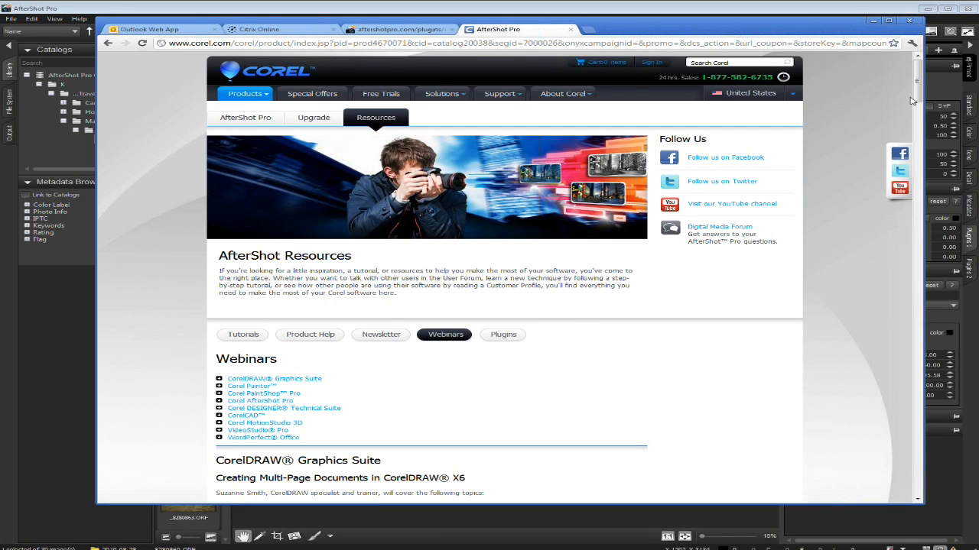
mouse_move(917, 90)
mouse_down()
mouse_move(917, 123)
mouse_move(918, 105)
mouse_up()
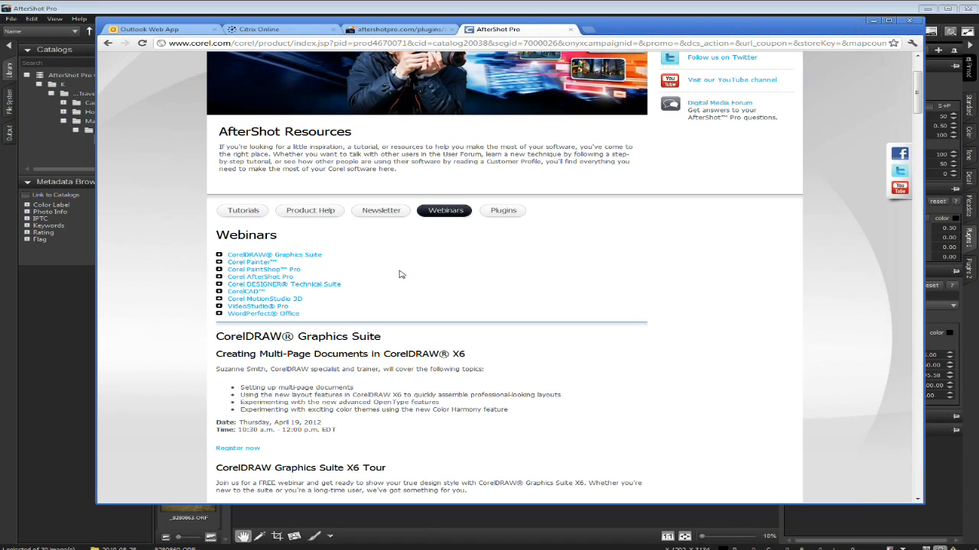
scroll(399, 275, up, 3)
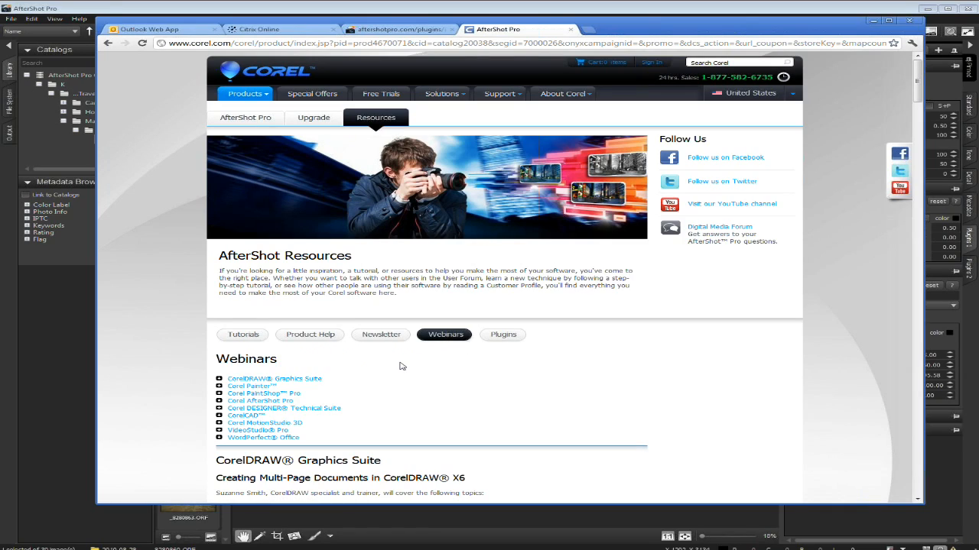